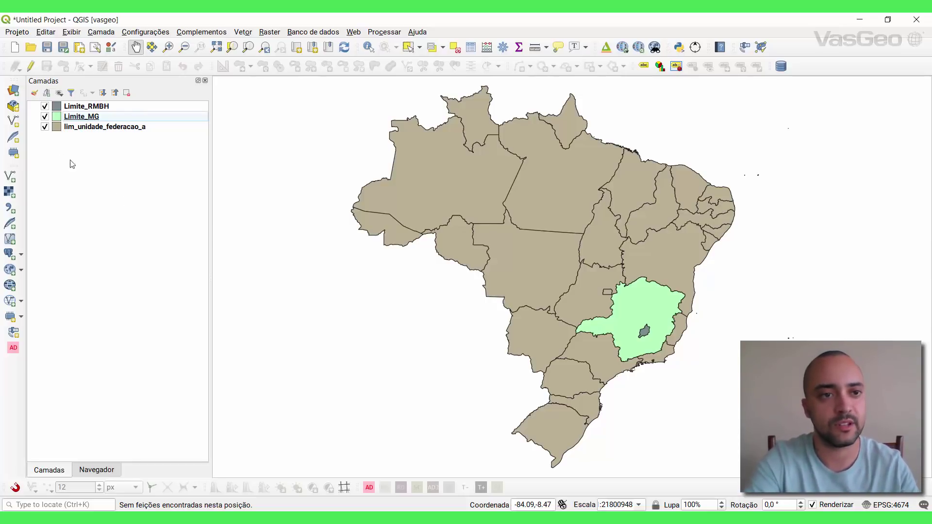
Toggle the visibility of lim_unidade_federacao_a, Limite_MG and Limite_RMBH off and back on to see what each layer covers.
click(45, 127)
click(45, 127)
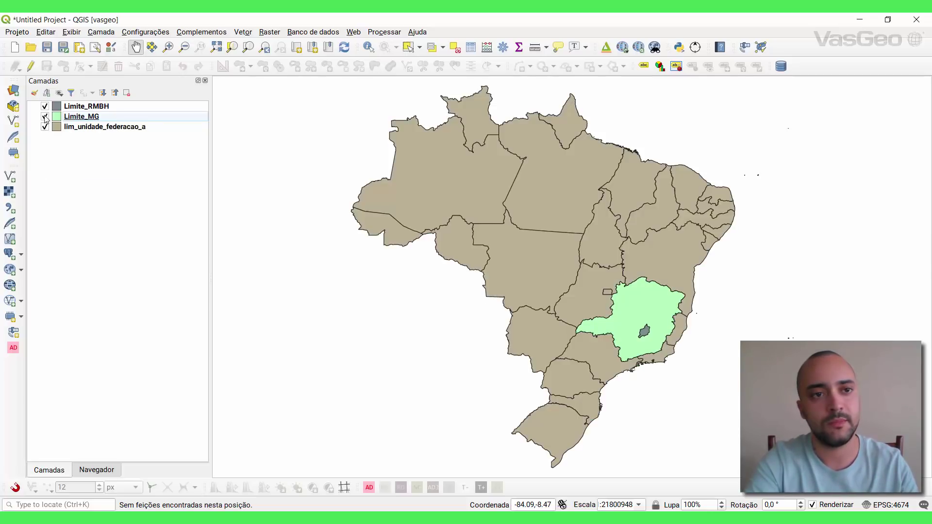
click(45, 117)
click(44, 117)
click(45, 106)
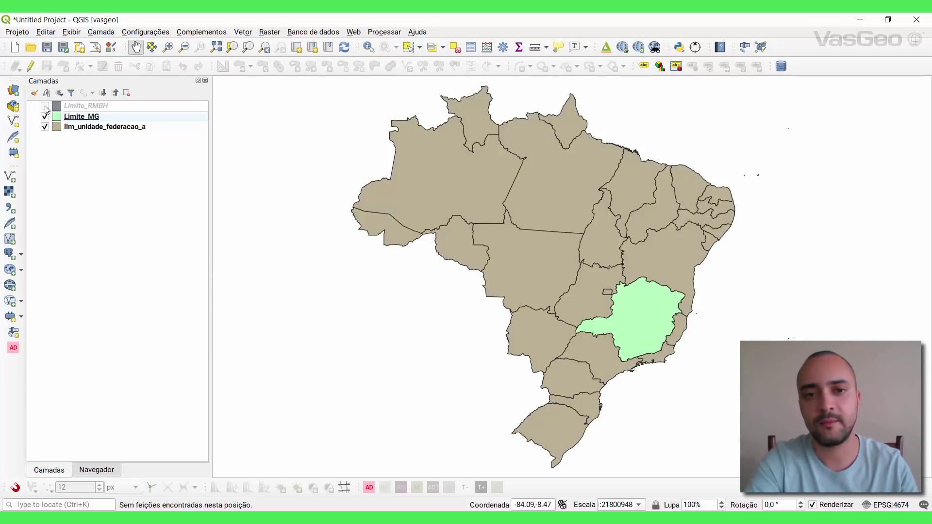
click(45, 106)
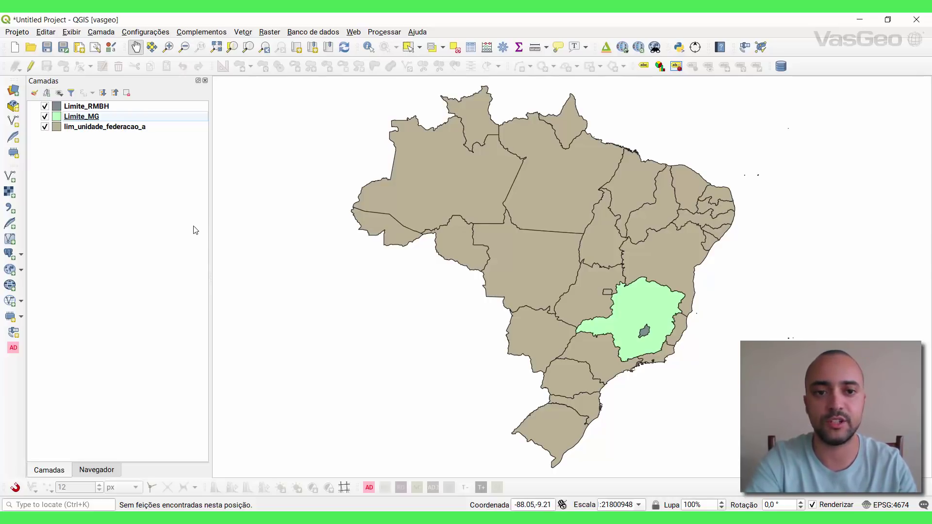
Open the project's coordinate reference system settings, collapse the world CRS list and highlight its user-defined, geographic and projected categories.
click(880, 507)
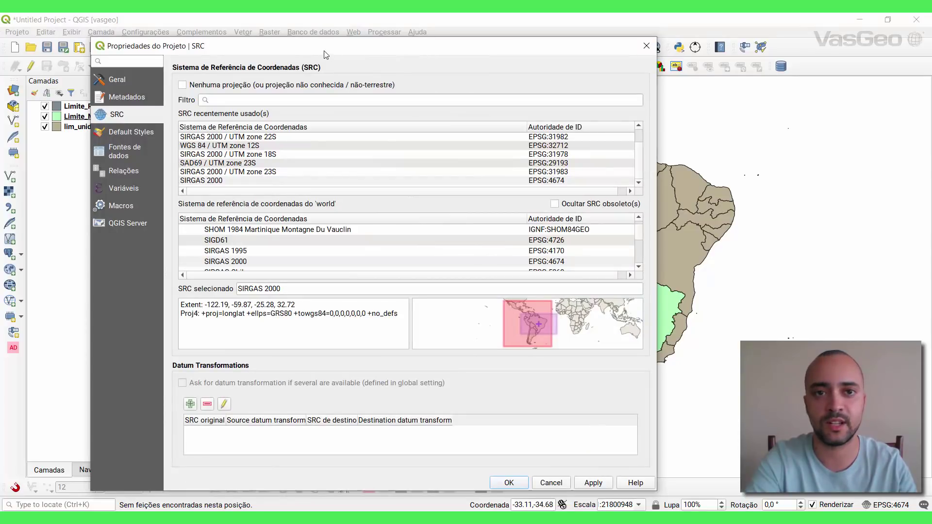
drag(293, 52, 336, 45)
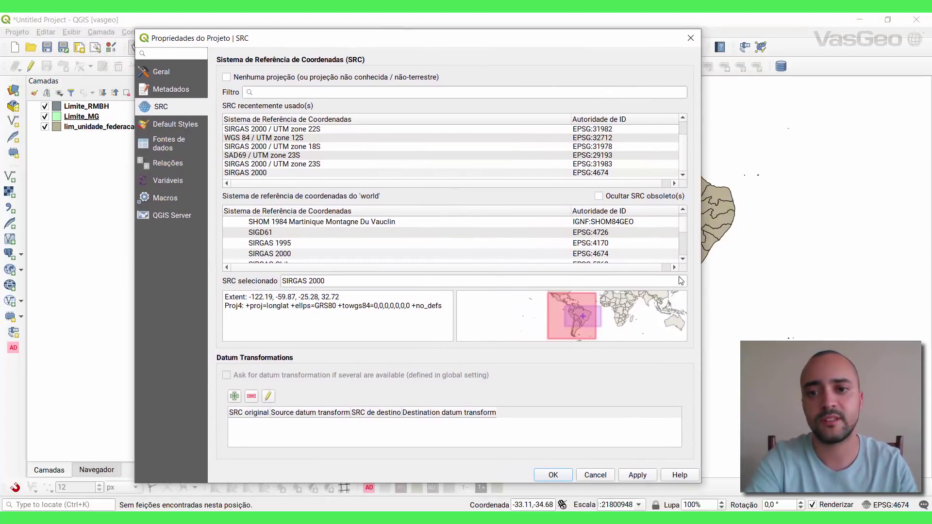
drag(682, 224, 682, 215)
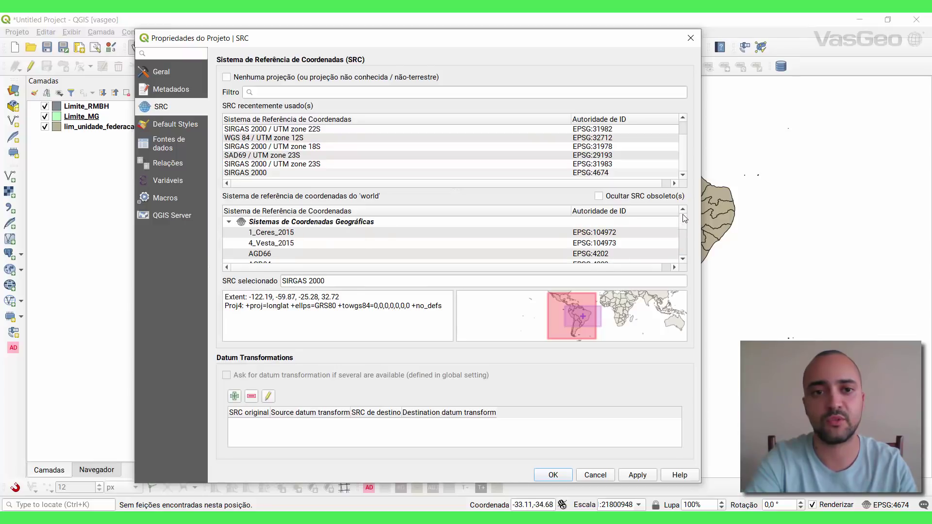
click(229, 222)
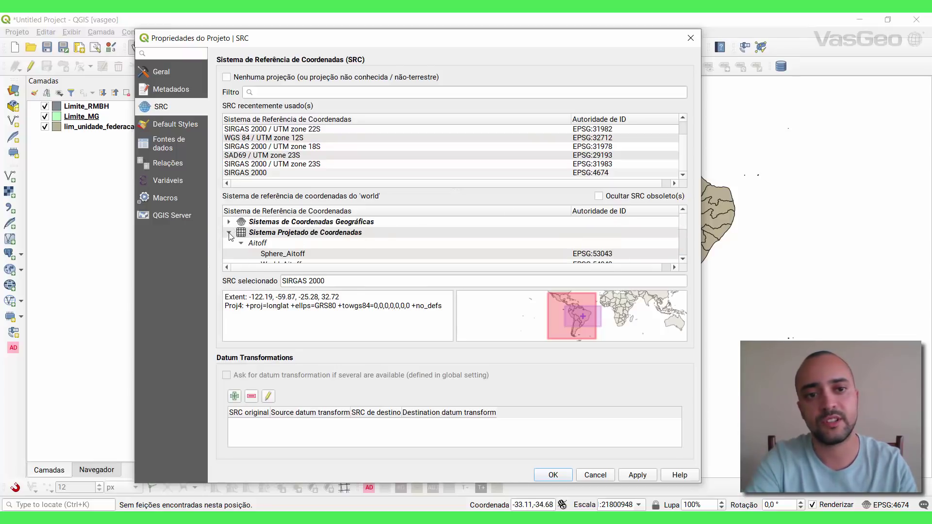
click(229, 234)
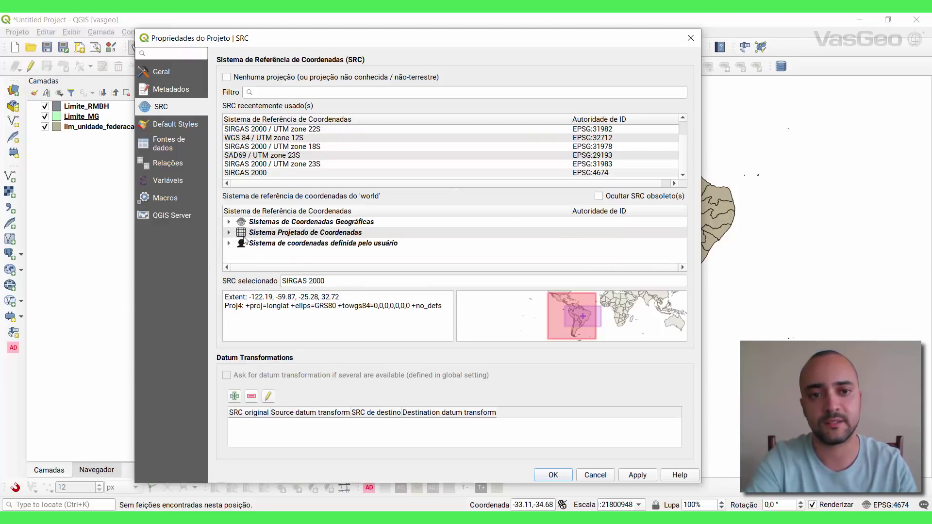
click(339, 247)
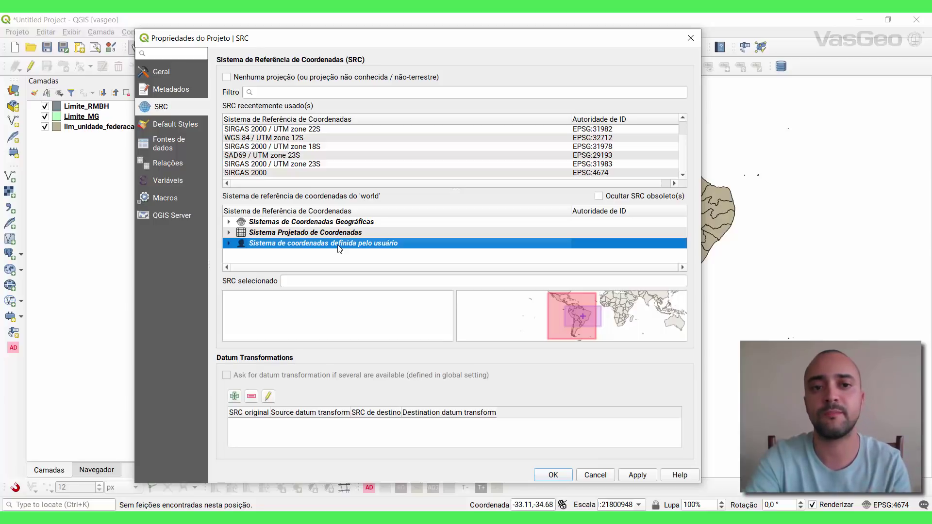
click(291, 224)
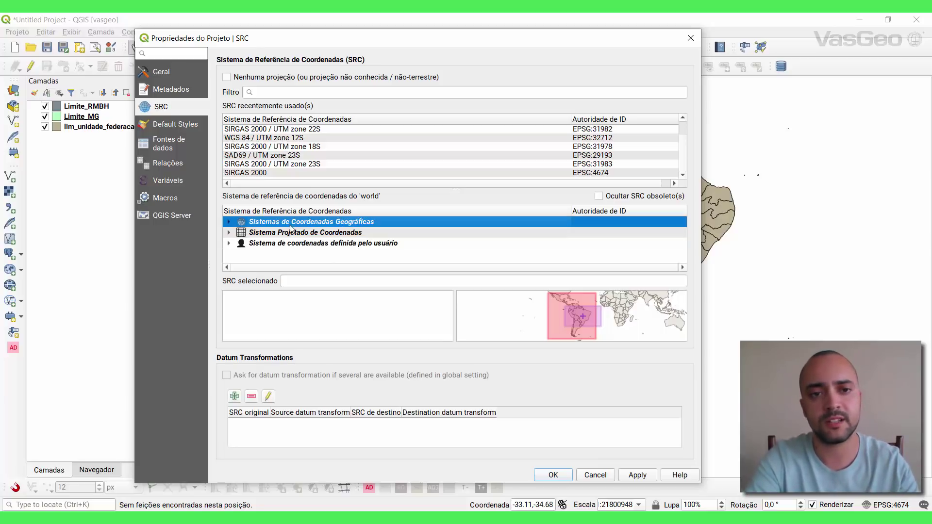
click(291, 234)
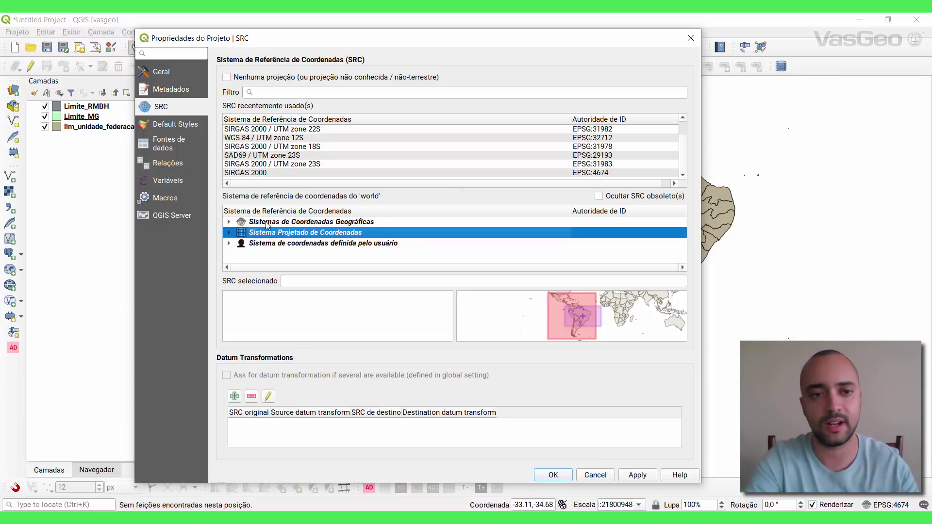
Expand the geographic coordinate systems and preview the extent of Azores Oriental 1940 (EPSG:4184).
click(229, 223)
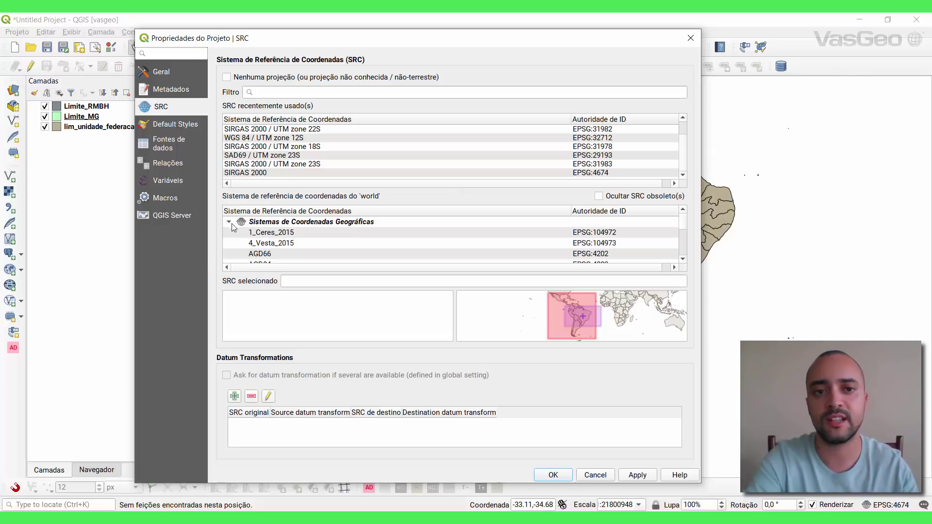
scroll(288, 245, down, 3)
scroll(288, 245, down, 4)
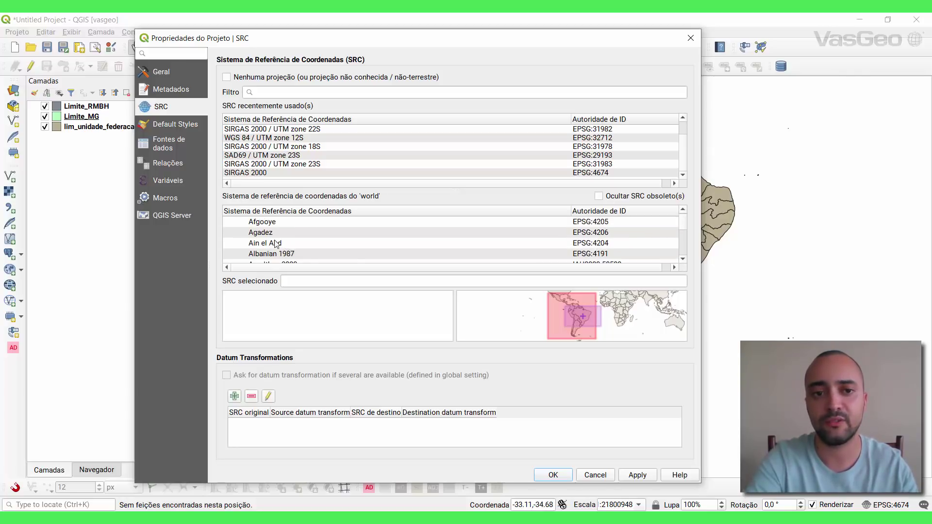
scroll(262, 249, down, 3)
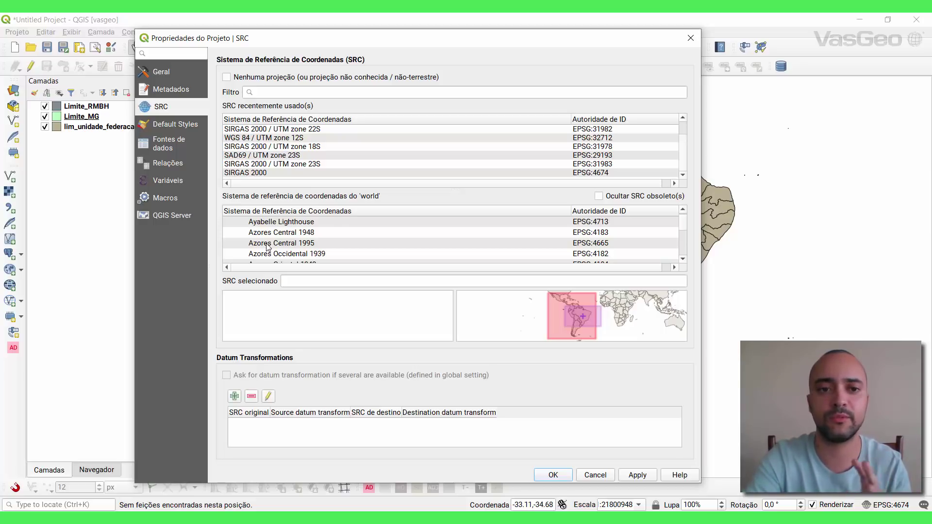
scroll(268, 248, down, 1)
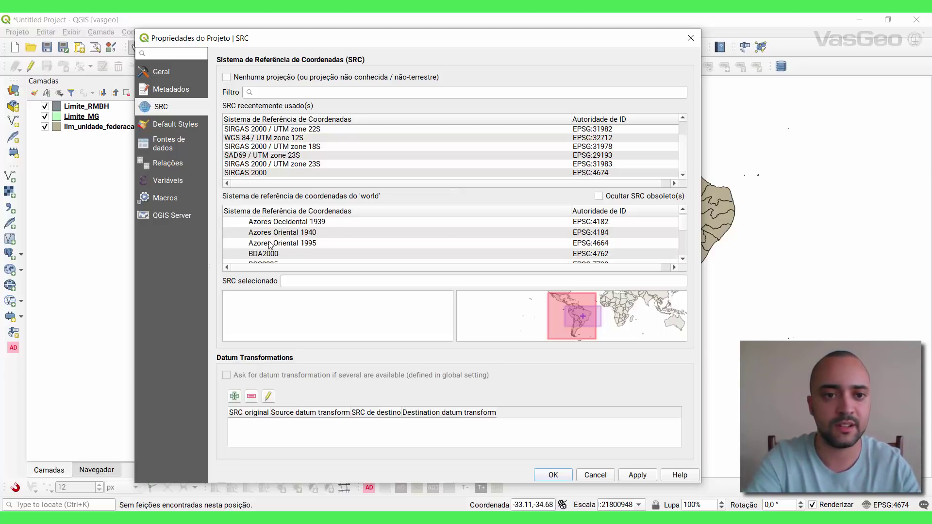
click(271, 238)
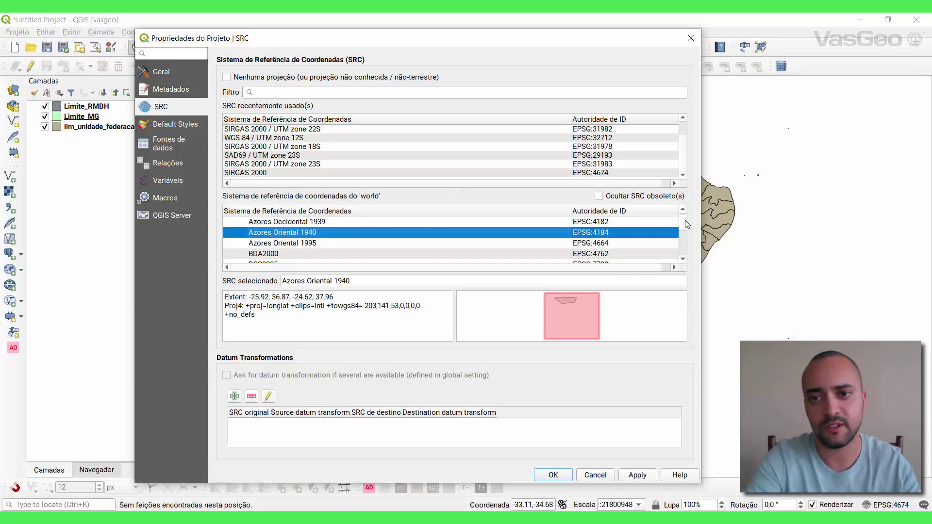
Preview the extents of the Gambia (EPSG:6894) and Greek (EPSG:4120) geographic systems.
drag(685, 220, 685, 235)
scroll(343, 249, up, 2)
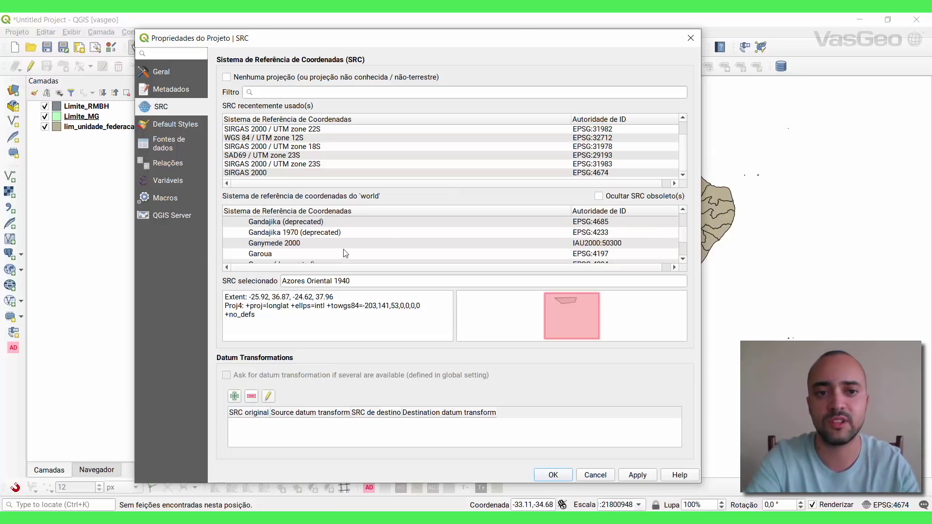
click(263, 234)
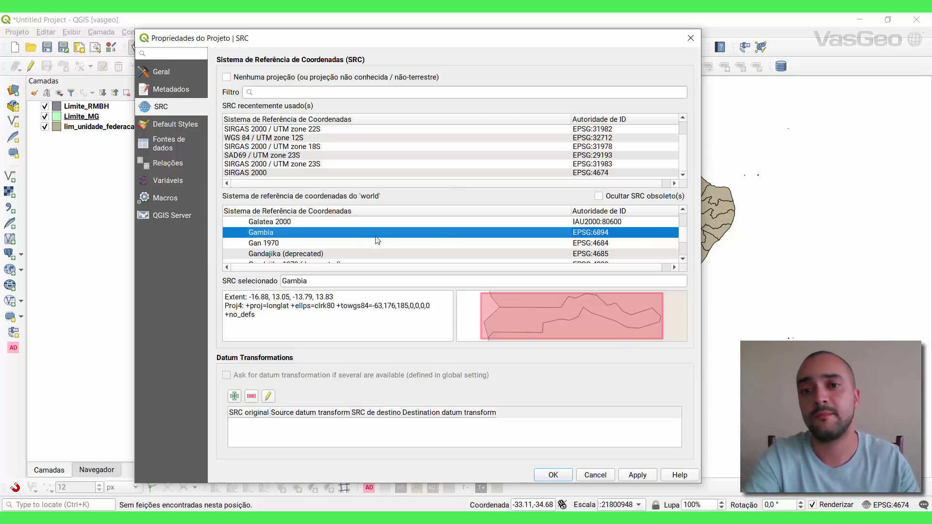
scroll(453, 243, down, 1)
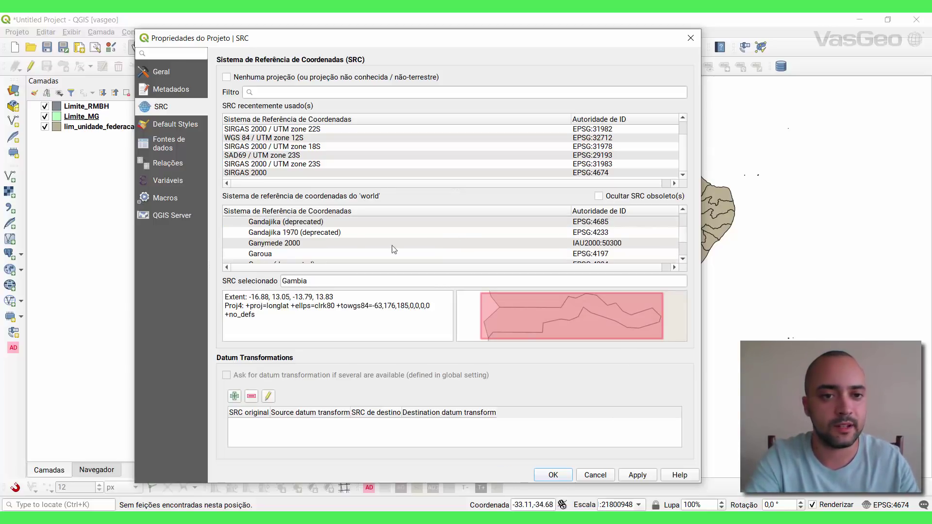
scroll(291, 251, down, 1)
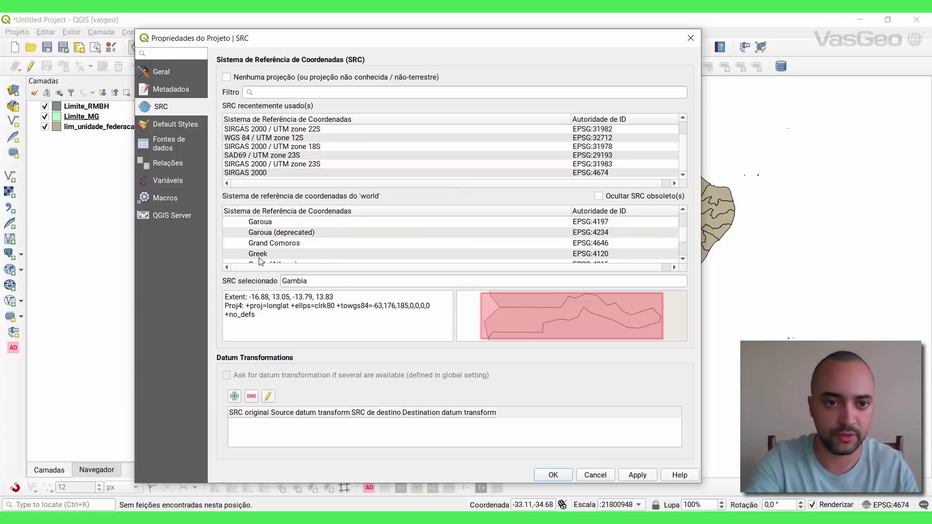
click(260, 254)
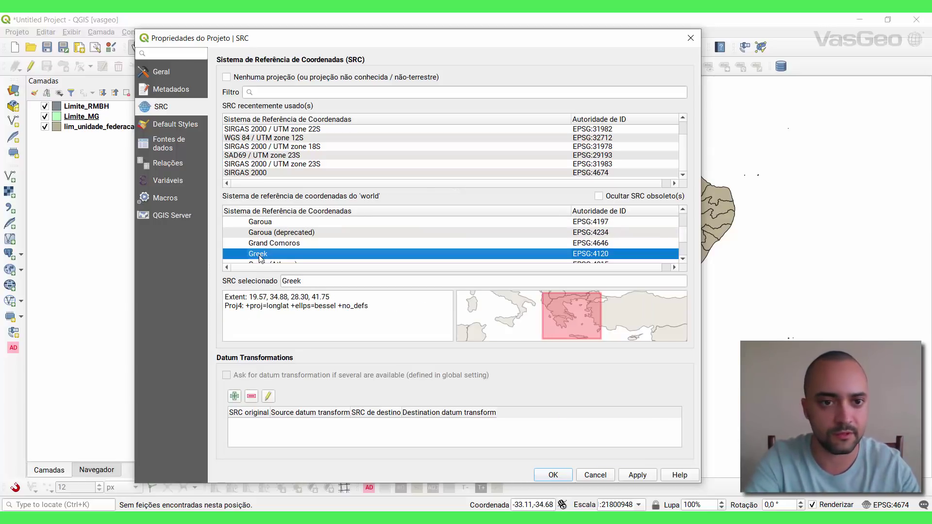
Find WGS 84 (EPSG:4326) among the geographic systems and preview its extent.
scroll(232, 260, down, 2)
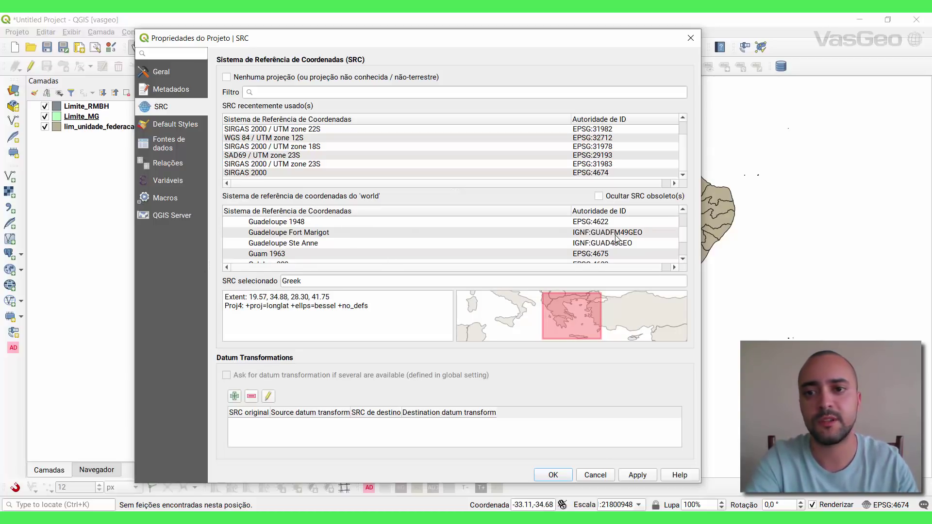
drag(683, 235, 686, 256)
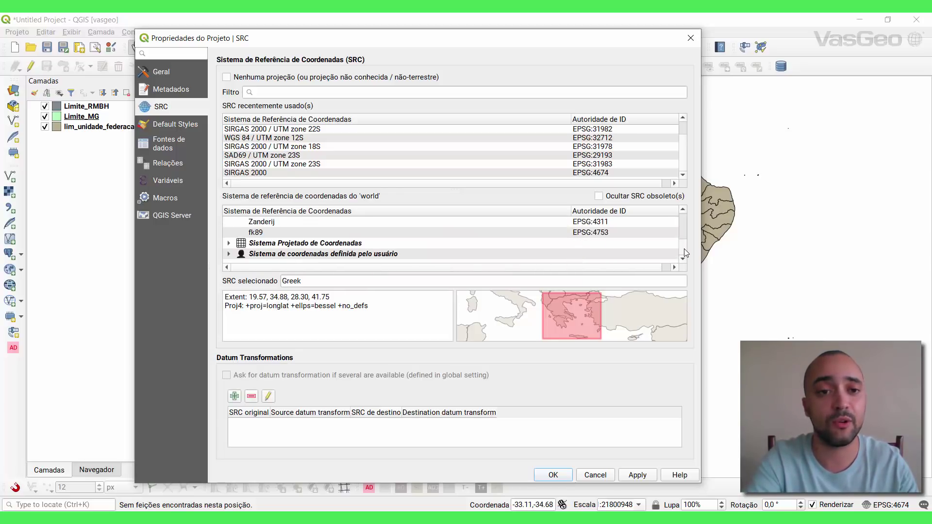
scroll(401, 236, up, 2)
scroll(402, 236, up, 3)
scroll(401, 236, down, 1)
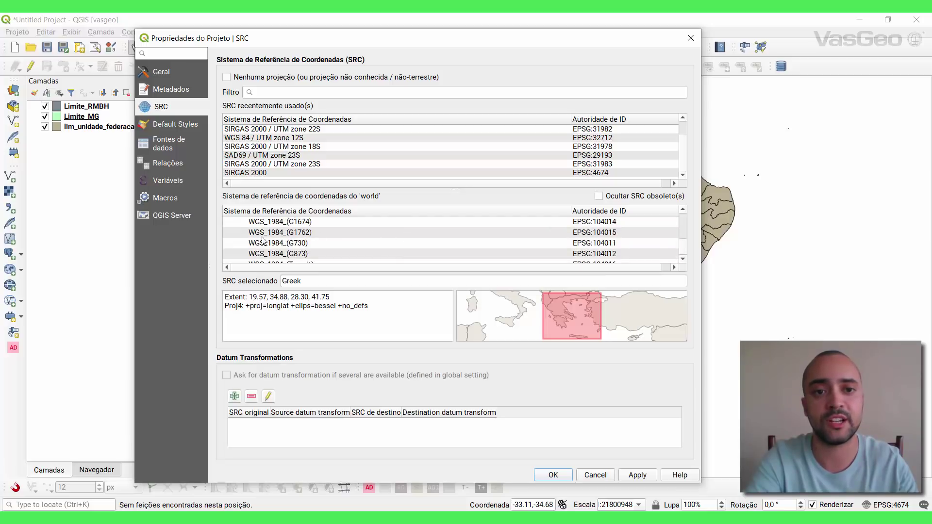
scroll(263, 242, up, 1)
scroll(260, 254, up, 1)
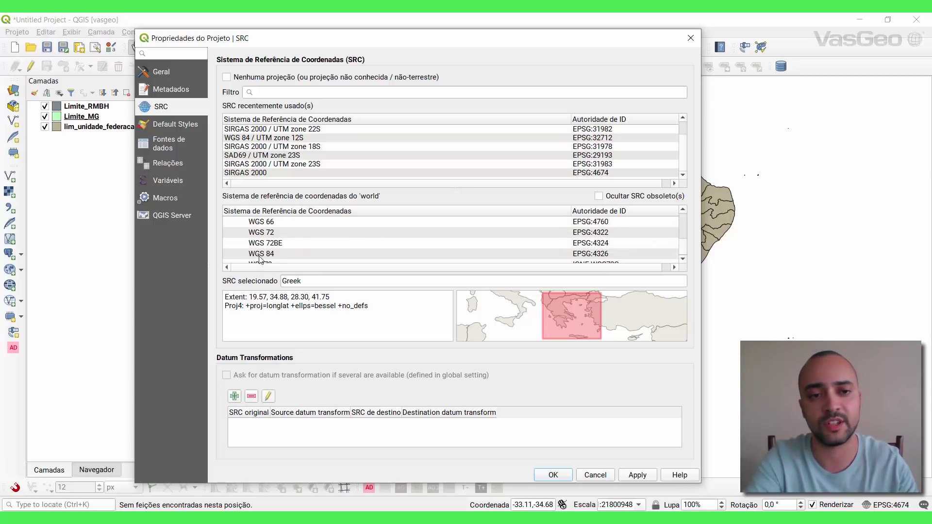
click(259, 255)
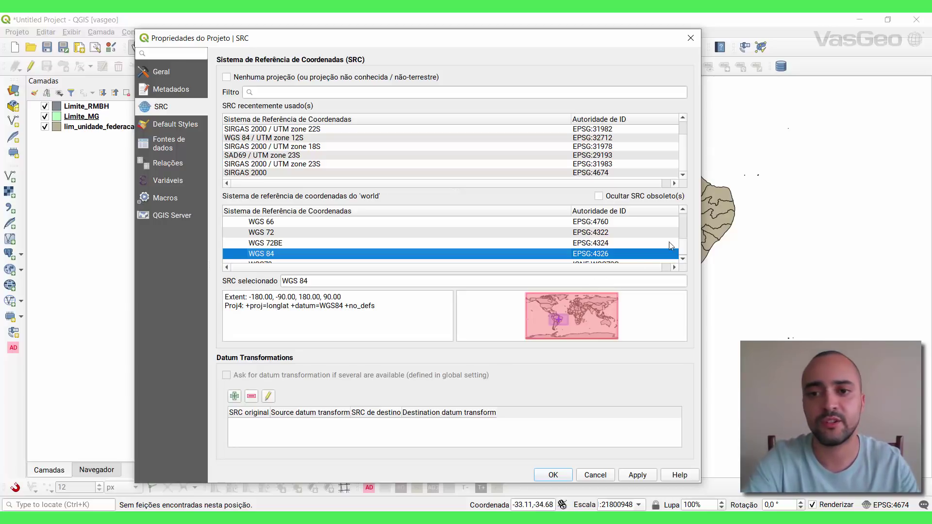
Find SIRGAS 2000 (EPSG:4674) among the geographic systems and preview its extent.
scroll(685, 250, up, 5)
scroll(401, 235, down, 10)
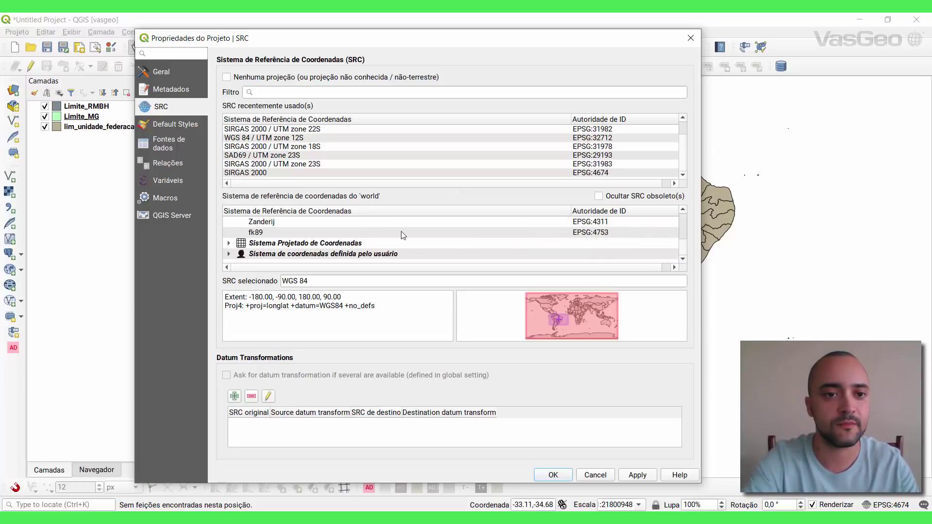
scroll(339, 252, up, 10)
scroll(339, 251, up, 10)
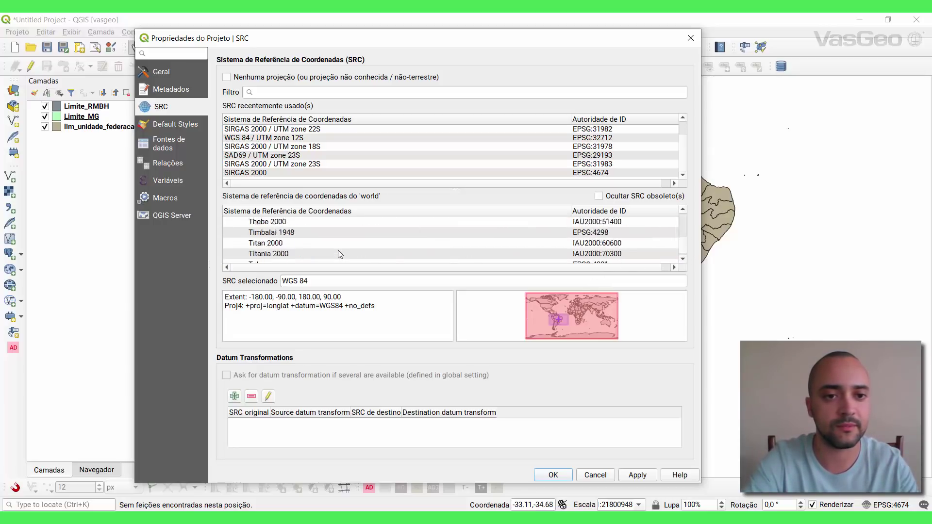
scroll(330, 249, down, 1)
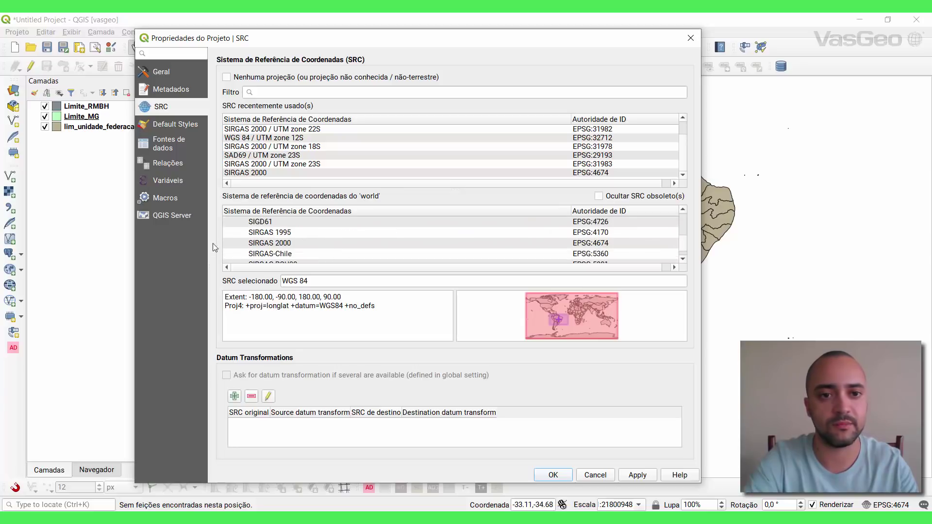
click(259, 243)
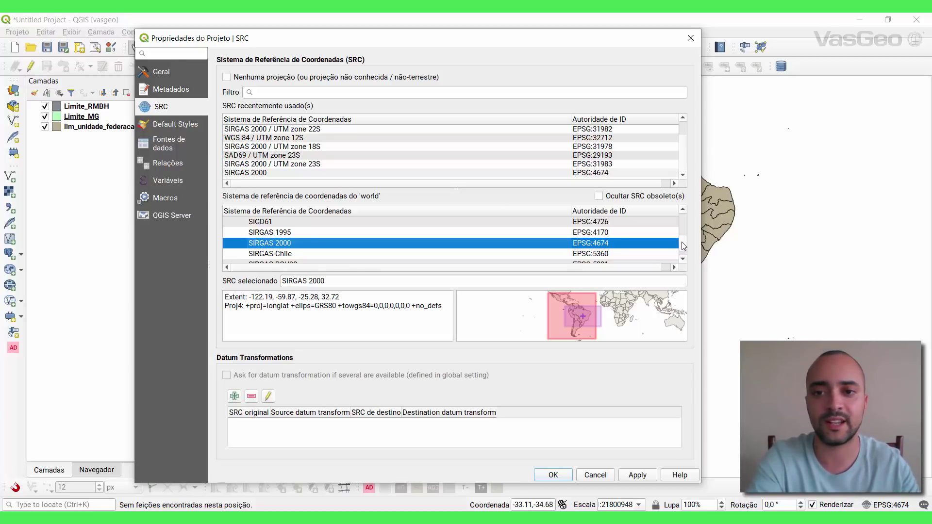
Return to the start of the geographic coordinate systems, collapse the group and highlight its heading.
drag(683, 242, 684, 219)
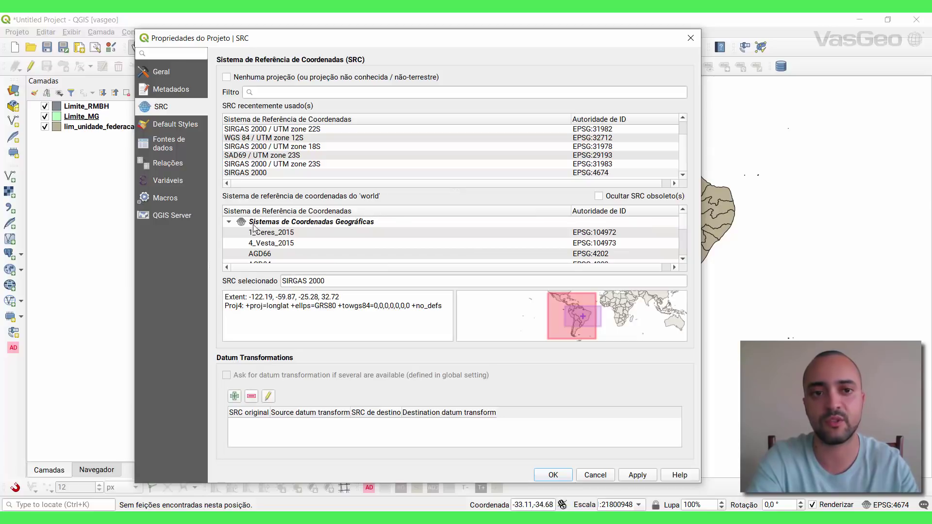
scroll(276, 253, down, 3)
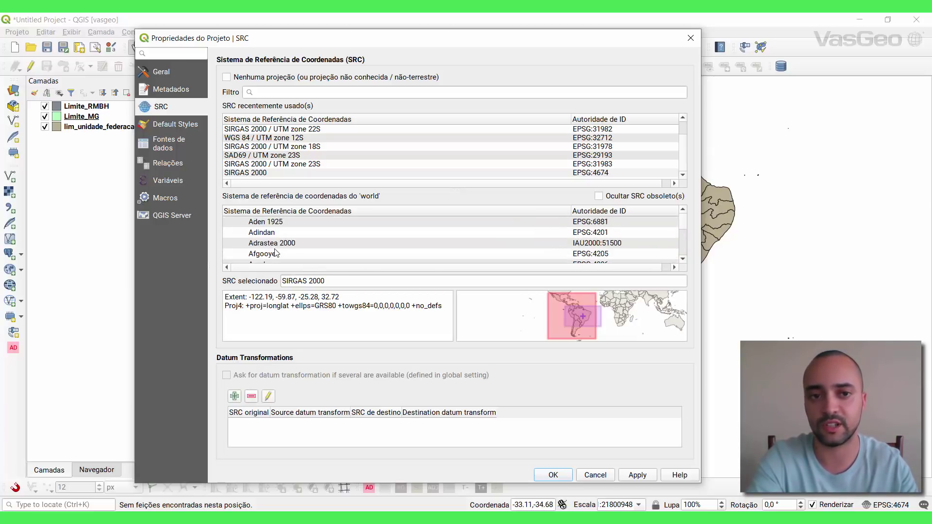
scroll(252, 229, up, 3)
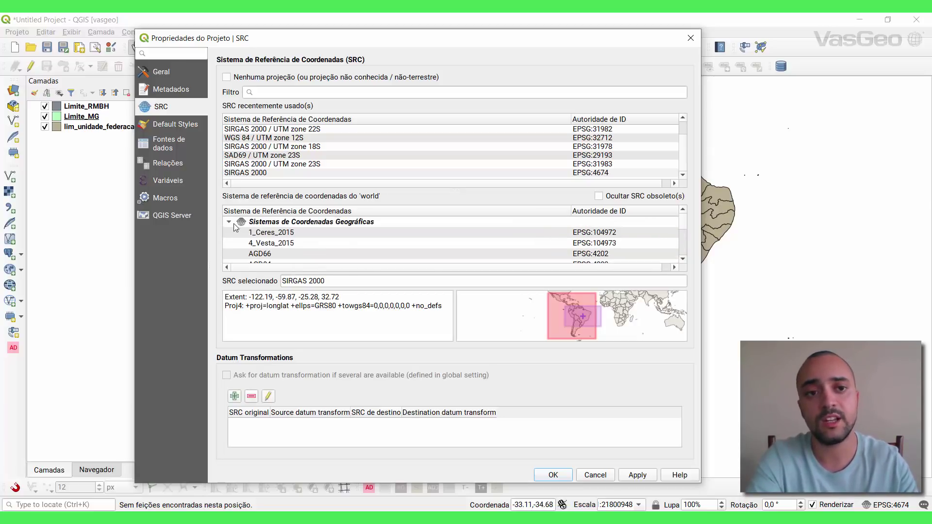
click(228, 222)
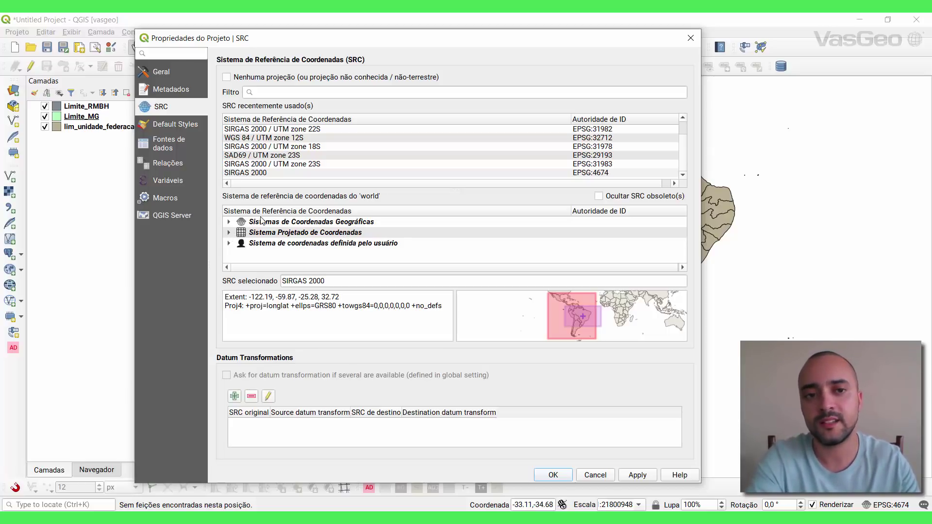
click(335, 222)
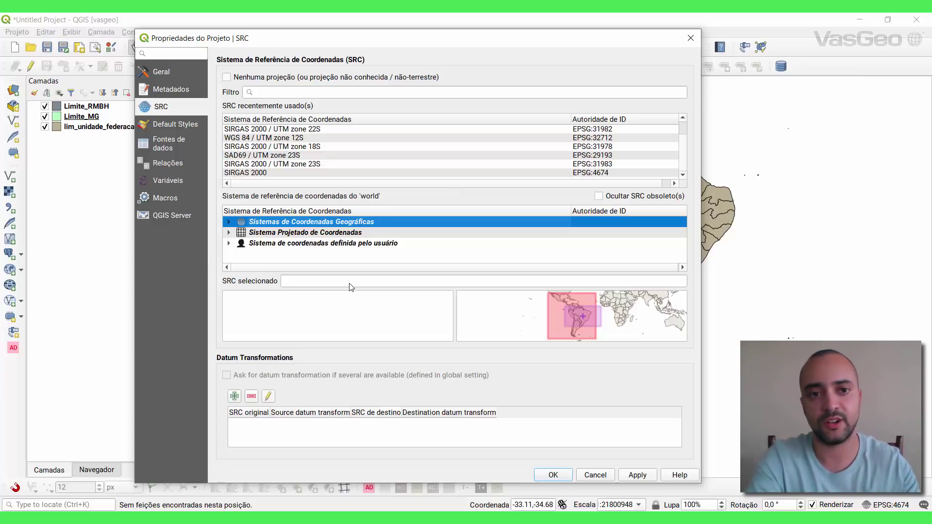
Expand the projected coordinate systems and collapse their Aitoff, Albers Equal Area and Azimuthal Equidistant groups.
click(229, 234)
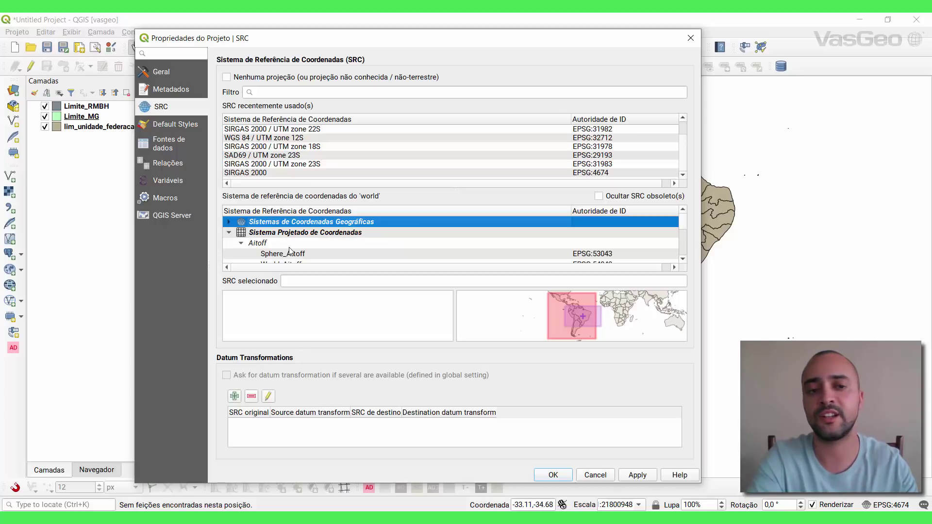
click(241, 243)
click(241, 243)
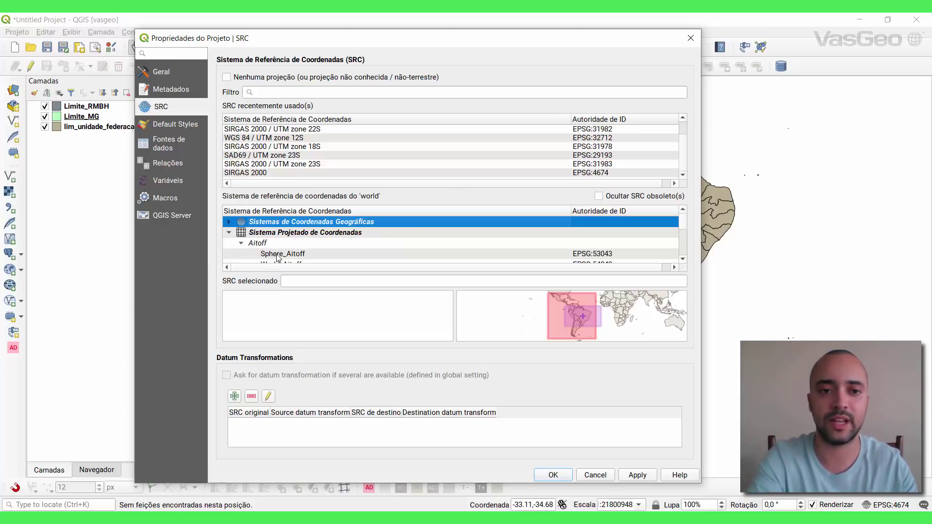
click(241, 243)
scroll(240, 254, down, 1)
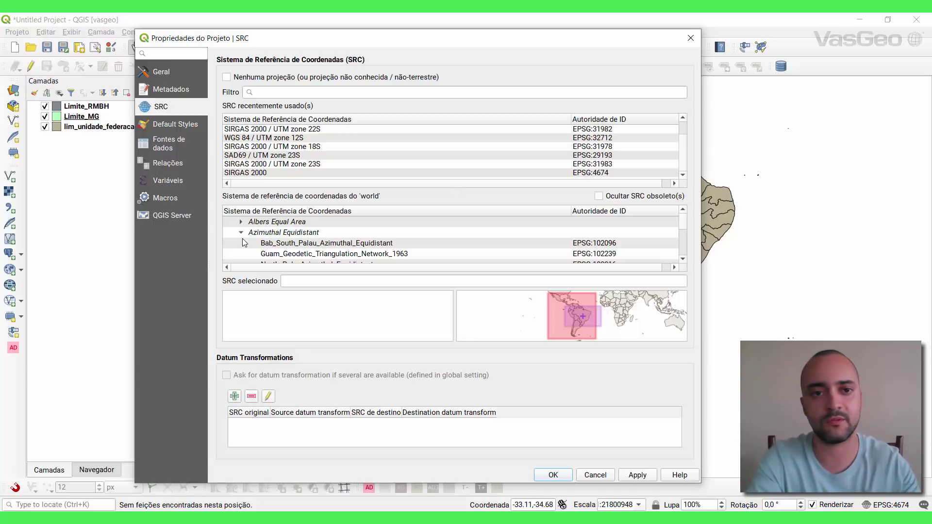
click(241, 234)
scroll(241, 233, up, 1)
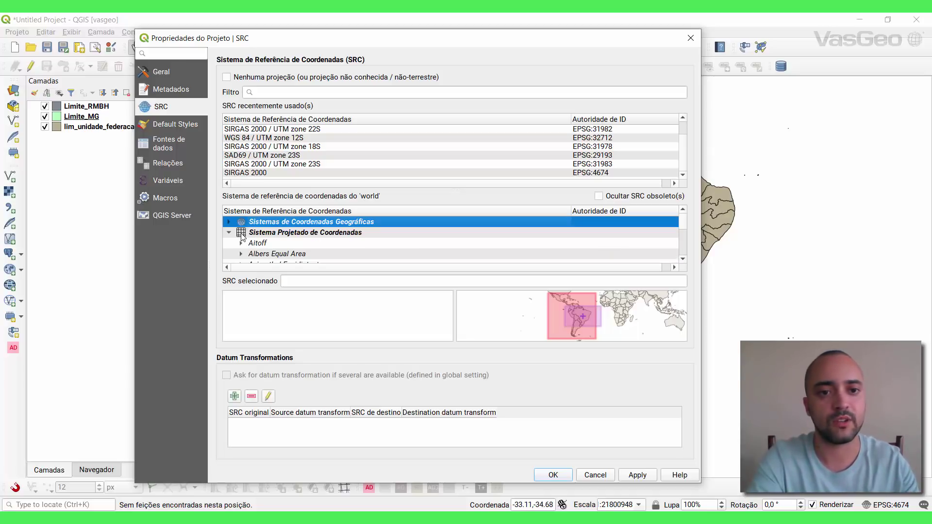
Highlight the Albers Equal Area and Azimuthal Equidistant groups and collapse the Bonne (Werner lat_1=90) group.
scroll(242, 233, down, 1)
scroll(269, 241, up, 1)
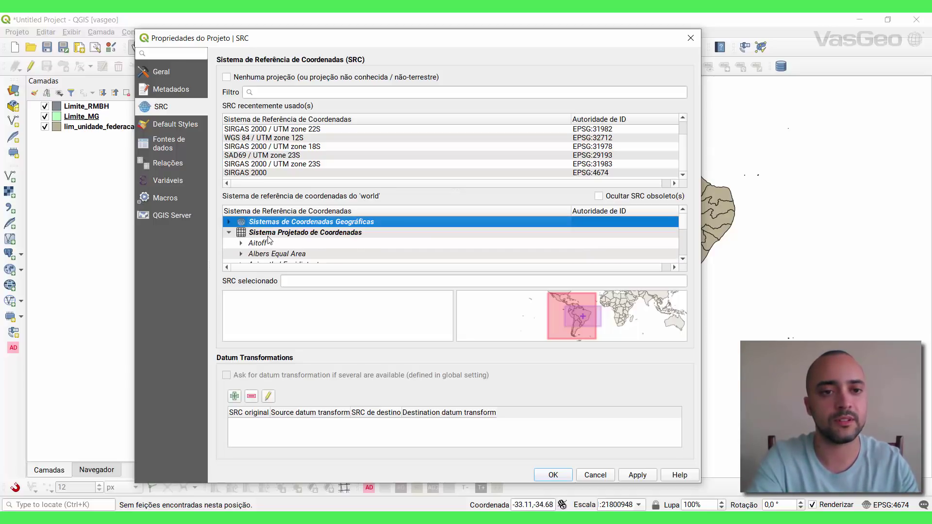
scroll(280, 243, down, 1)
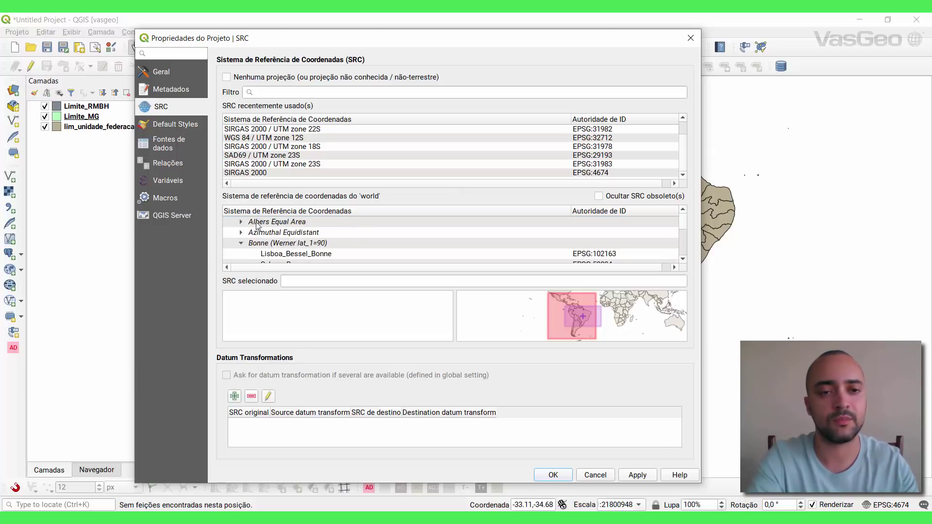
click(276, 223)
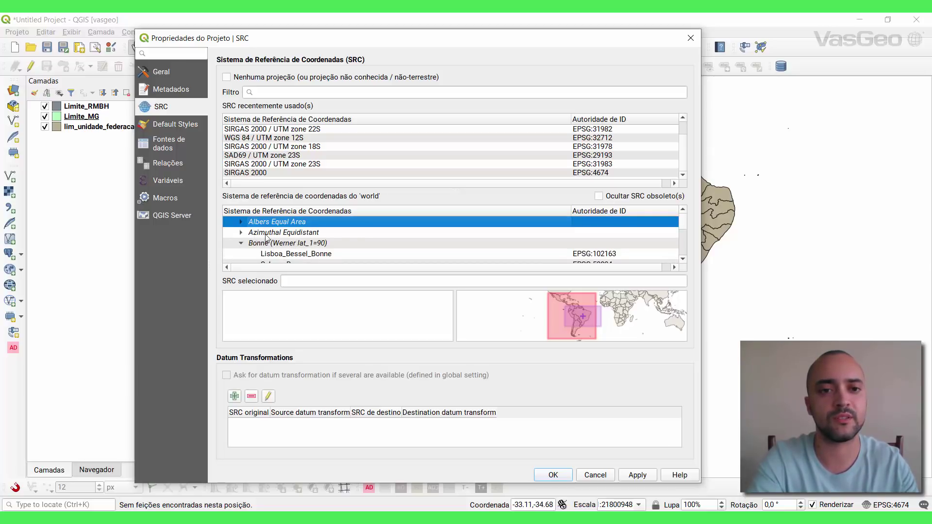
click(305, 234)
click(241, 243)
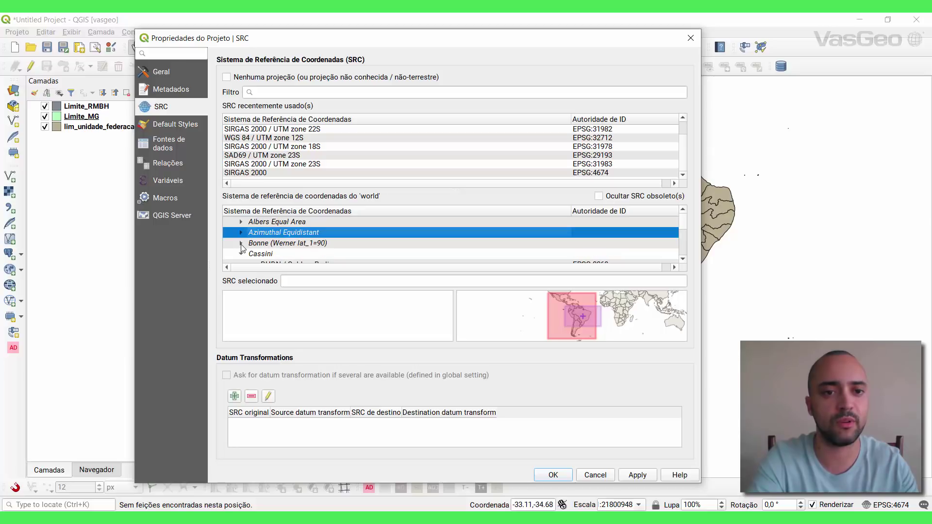
Collapse the Cassini, Craster Parabolic (Putnins P4) and Eckert I projection groups.
click(241, 253)
scroll(242, 250, down, 1)
click(242, 233)
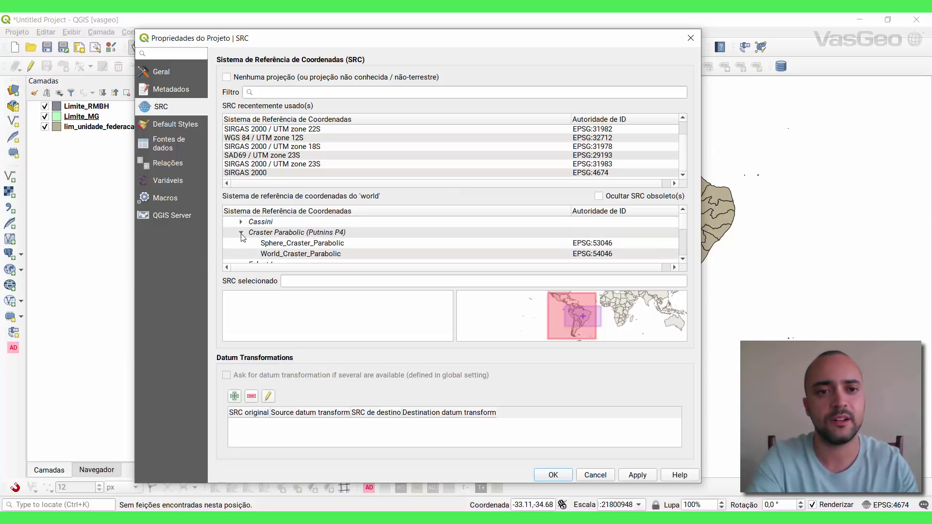
click(241, 233)
scroll(240, 235, down, 1)
scroll(245, 233, up, 1)
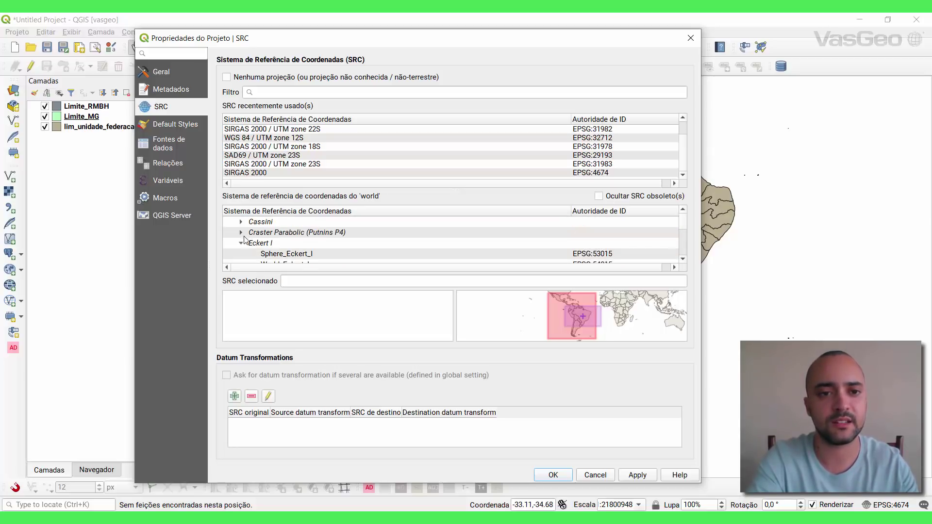
click(241, 243)
Collapse the Eckert projection groups from Eckert II through Eckert VI.
scroll(242, 243, down, 1)
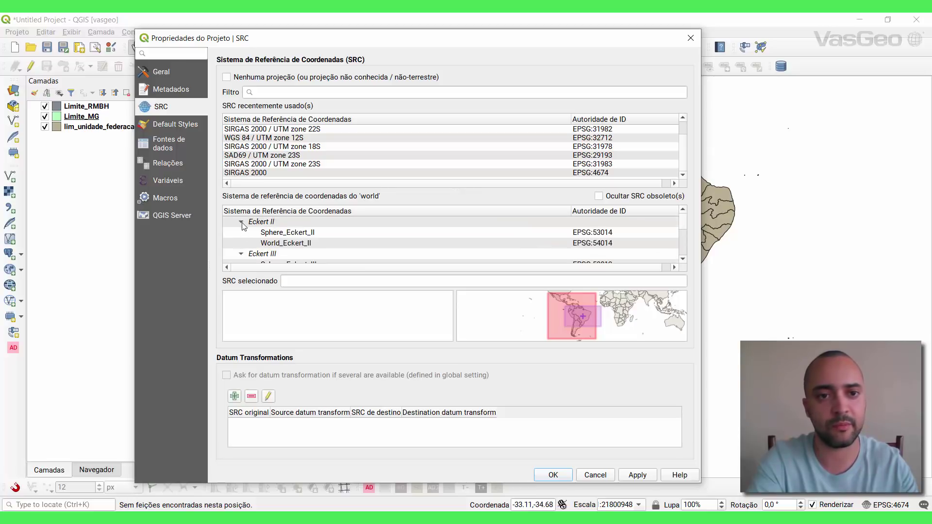
click(241, 221)
click(241, 232)
click(241, 242)
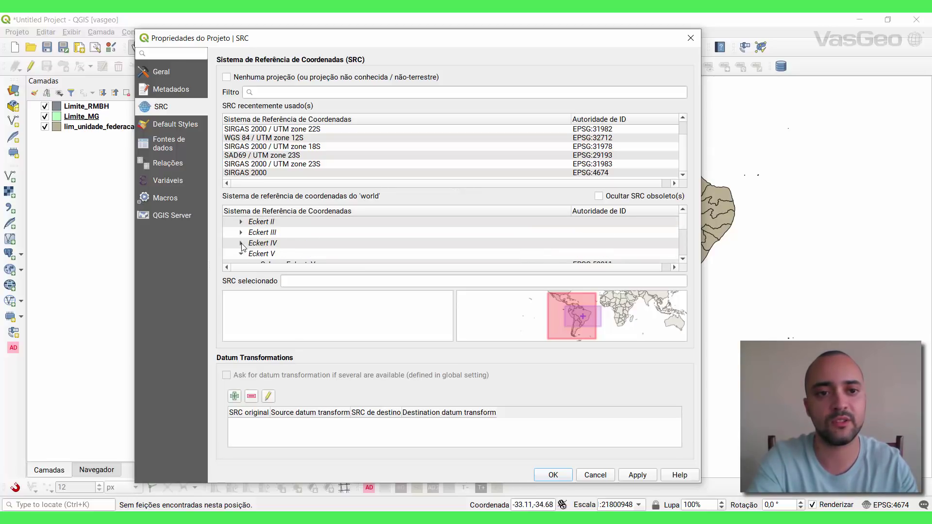
click(241, 253)
scroll(243, 250, down, 1)
click(241, 232)
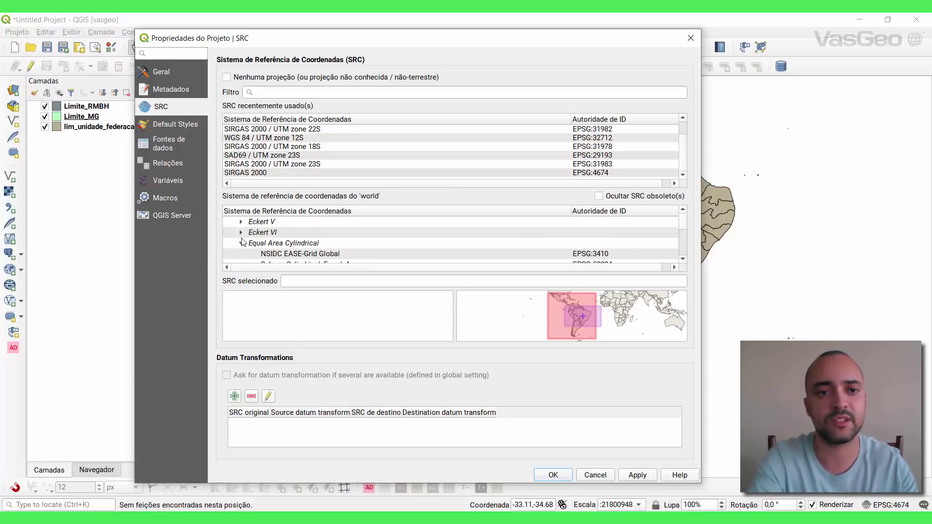
Preview WGS 84 / NSIDC EASE-Grid 2.0 Global and collapse the Equal Area Cylindrical group containing it.
scroll(243, 242, down, 1)
click(243, 242)
scroll(243, 242, up, 1)
click(241, 243)
Collapse the Equidistant Conic, Equidistant Cylindrical (Plate Caree) and Gall (Gall Stereographic) projection groups.
click(241, 254)
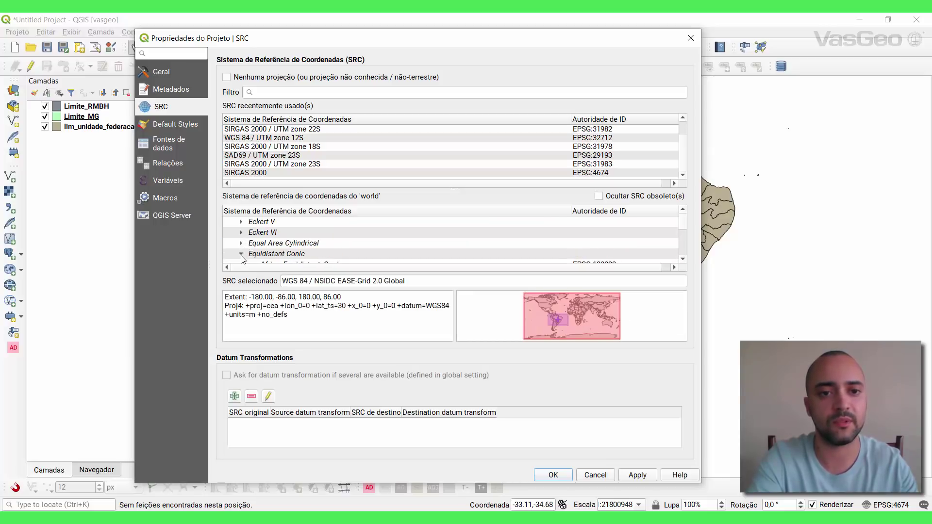
click(241, 255)
scroll(292, 249, down, 1)
click(241, 233)
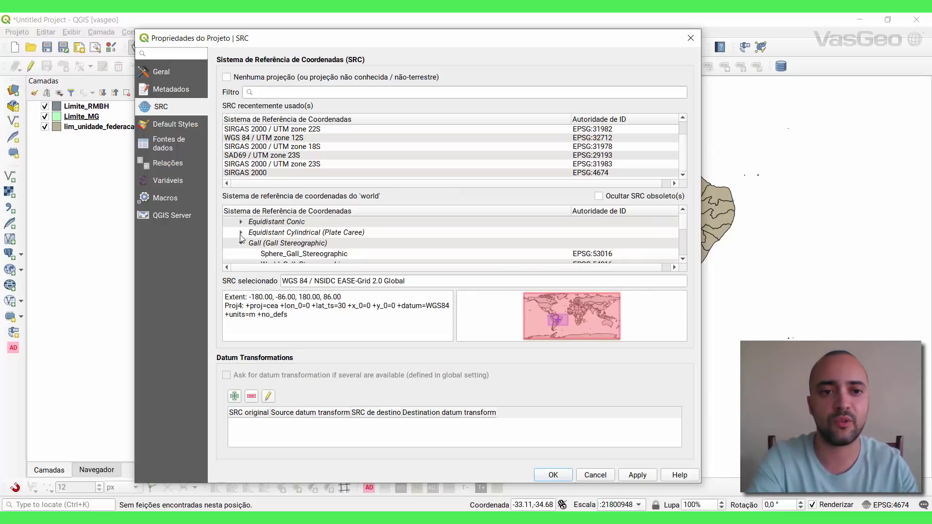
scroll(241, 239, down, 1)
scroll(241, 240, up, 1)
click(241, 243)
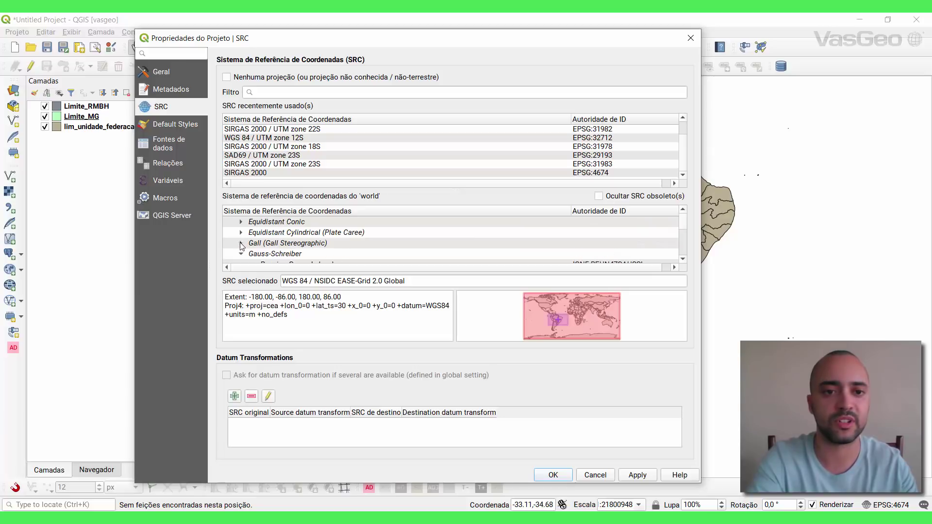
Collapse the Gauss-Schreiber and Gnomonic groups and the ones that follow, up to Lambert Azimuthal Equal Area.
scroll(241, 245, down, 1)
click(241, 221)
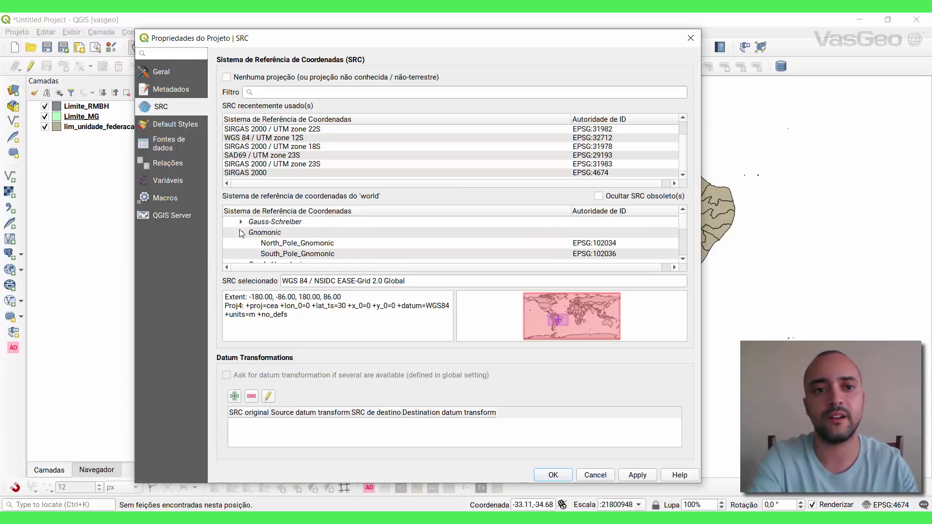
click(241, 232)
click(242, 244)
scroll(250, 249, down, 1)
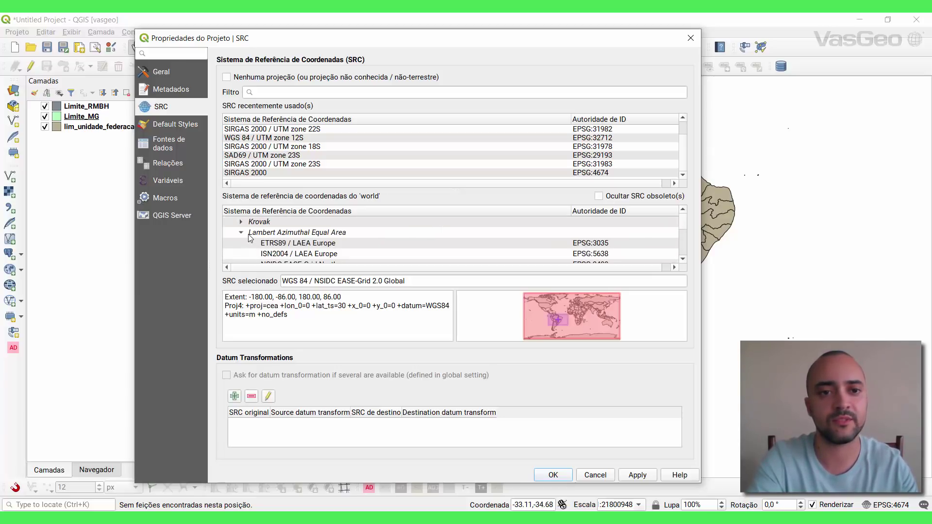
Collapse the projection groups from Lambert Azimuthal Equal Area through Oblique Mercator, including Miller Cylindrical and New Zealand Map Grid.
click(242, 232)
click(241, 243)
scroll(255, 238, down, 1)
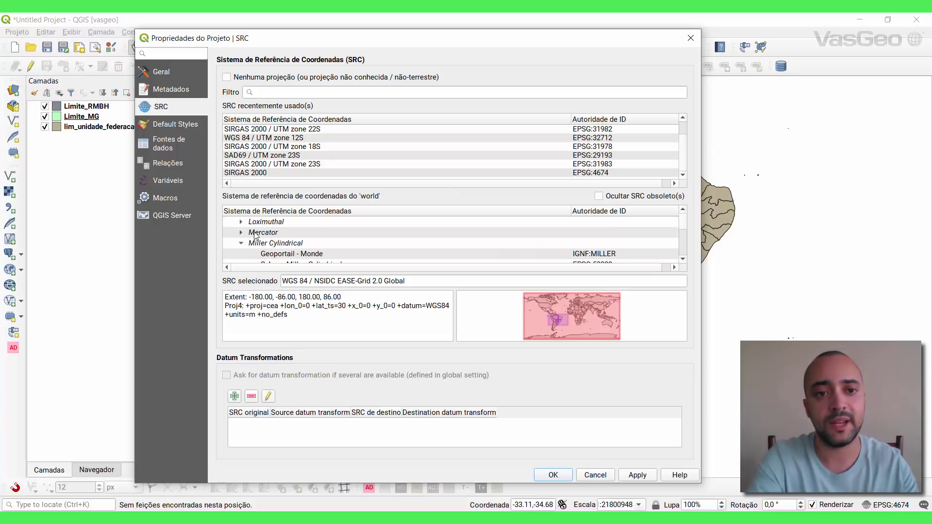
click(241, 243)
scroll(242, 251, down, 1)
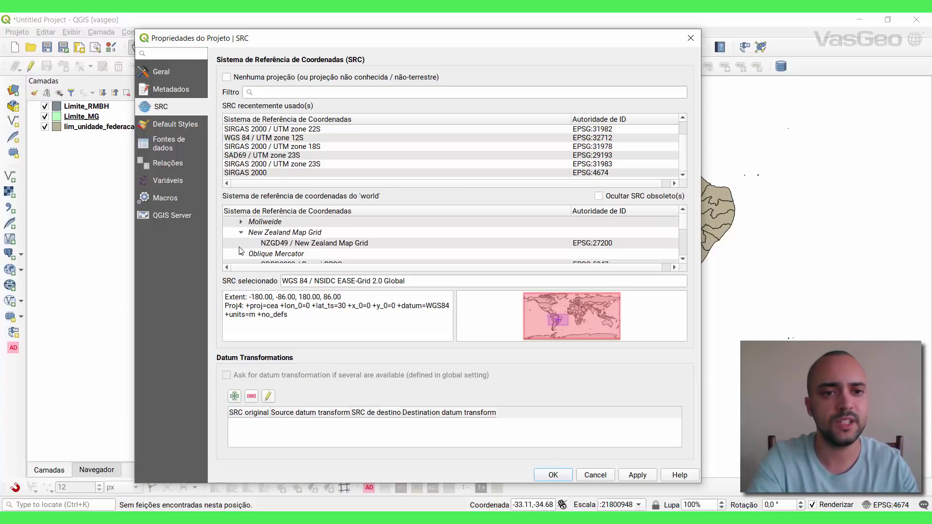
click(242, 252)
click(241, 233)
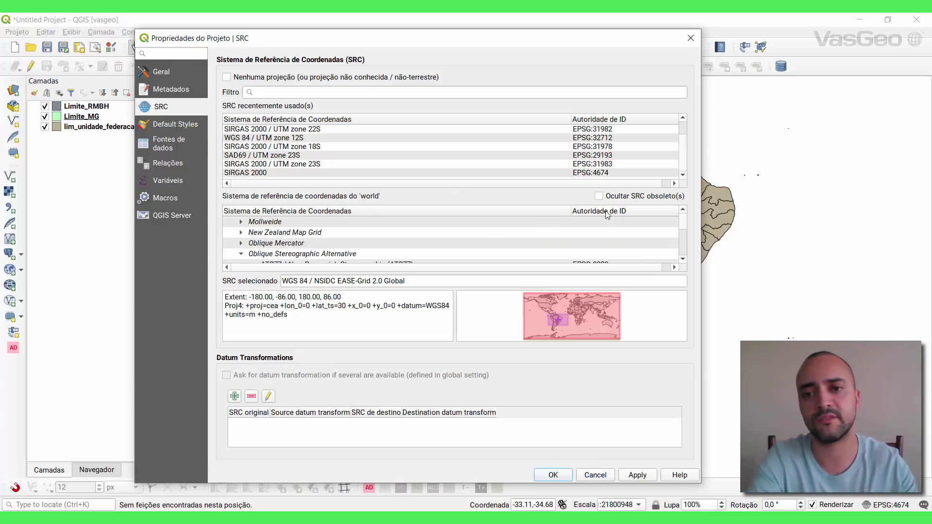
Return to the start of the projected coordinate systems and review the collapsed projection groups, including Lambert Conformal Conic and Mercator.
scroll(313, 250, up, 10)
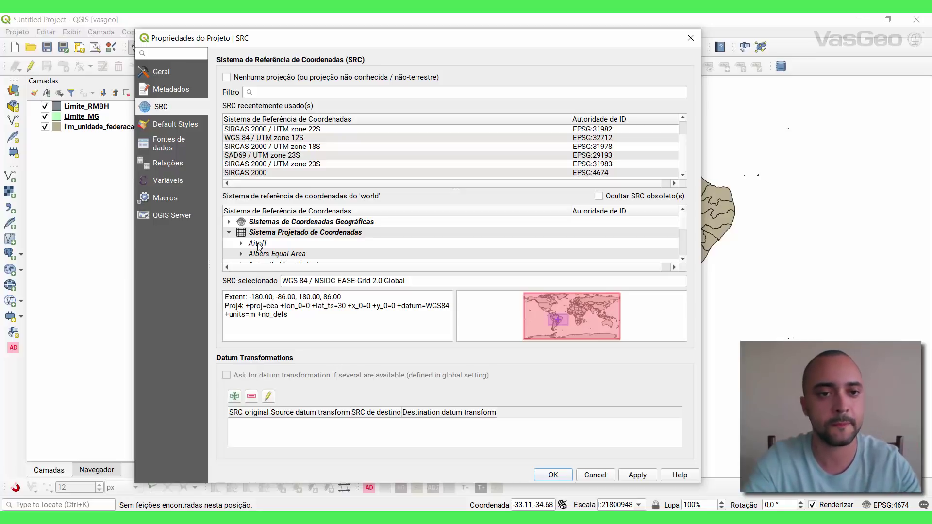
scroll(259, 247, down, 1)
scroll(262, 252, up, 1)
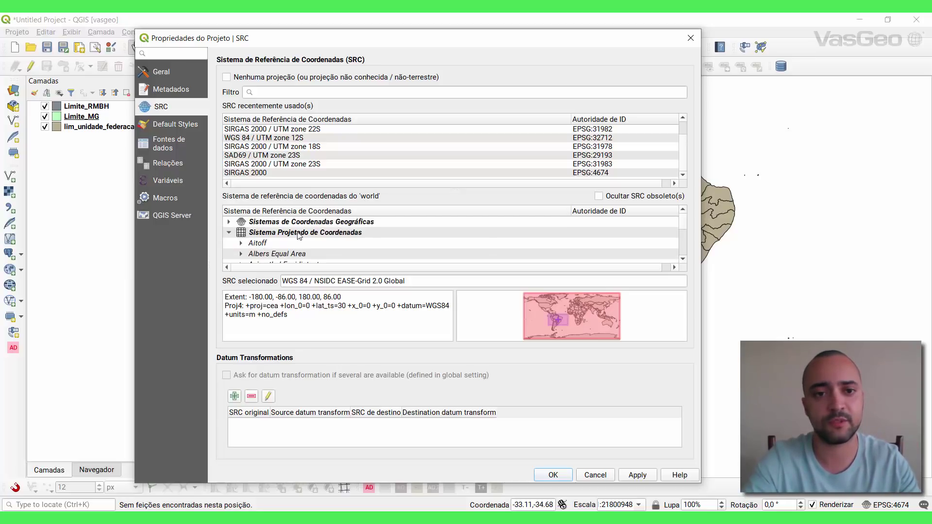
scroll(299, 236, down, 1)
scroll(254, 245, up, 1)
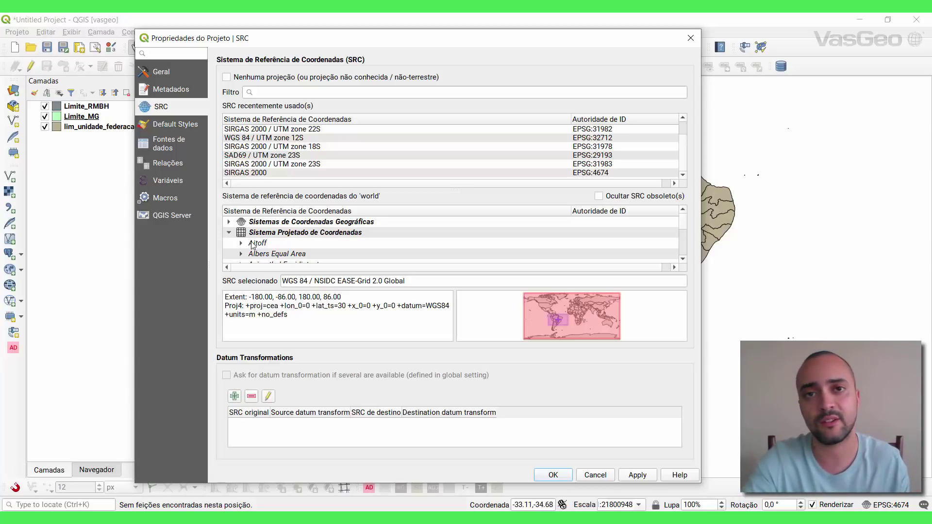
scroll(253, 245, down, 4)
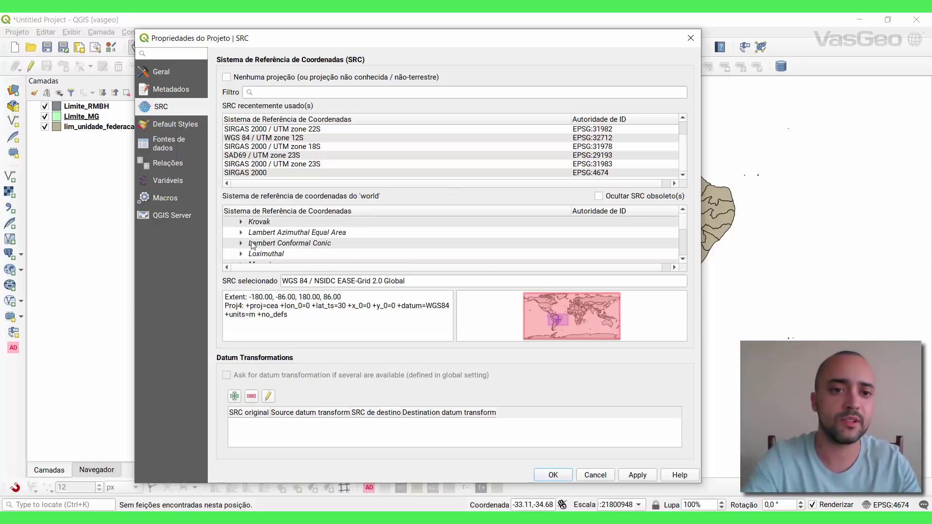
scroll(252, 245, down, 2)
scroll(252, 245, up, 1)
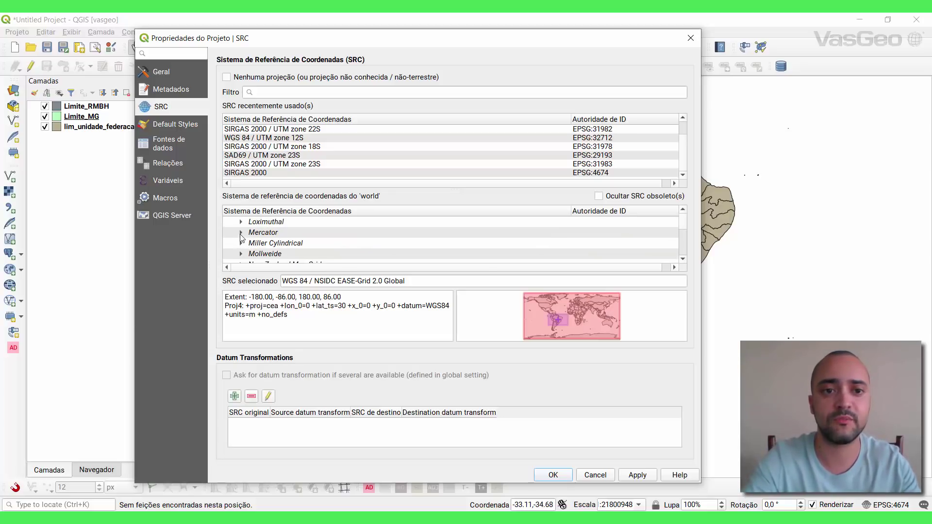
scroll(636, 223, down, 5)
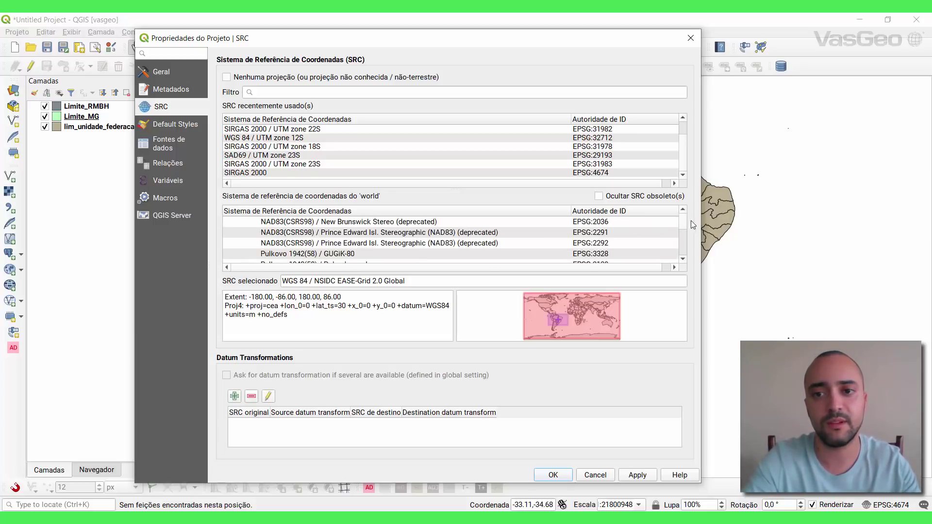
Browse the UTM zone systems backwards from WGS 72BE through SIRGAS 2000, SAD69(96) and Peru96 to NAD83(CSRS).
drag(683, 222, 684, 254)
scroll(277, 250, up, 20)
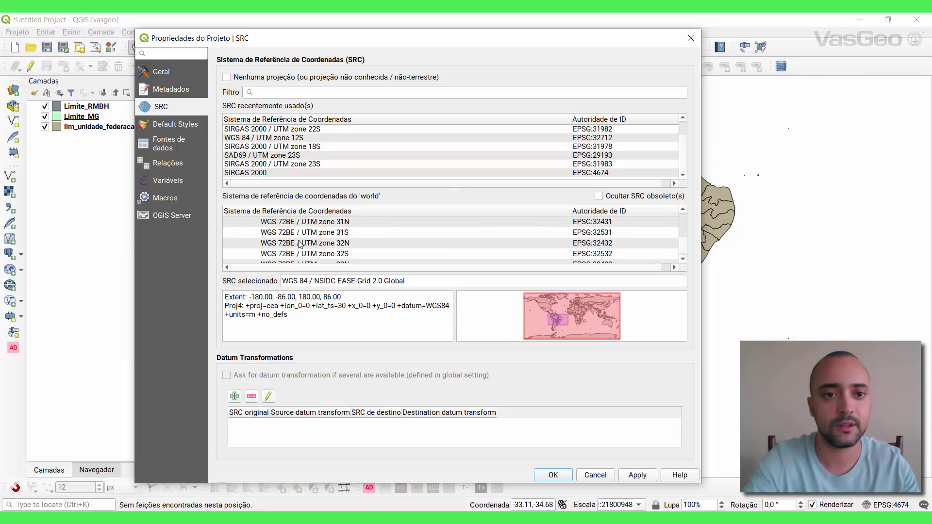
scroll(276, 250, up, 20)
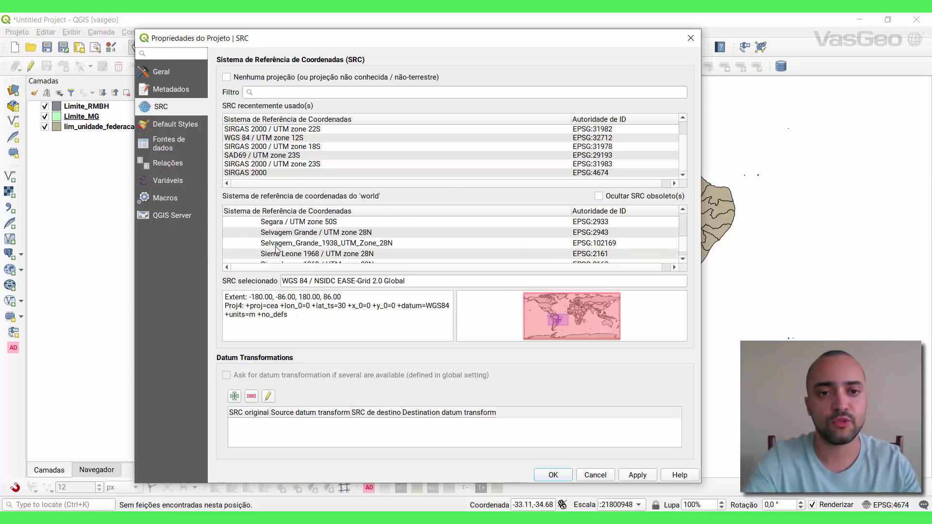
scroll(276, 250, up, 20)
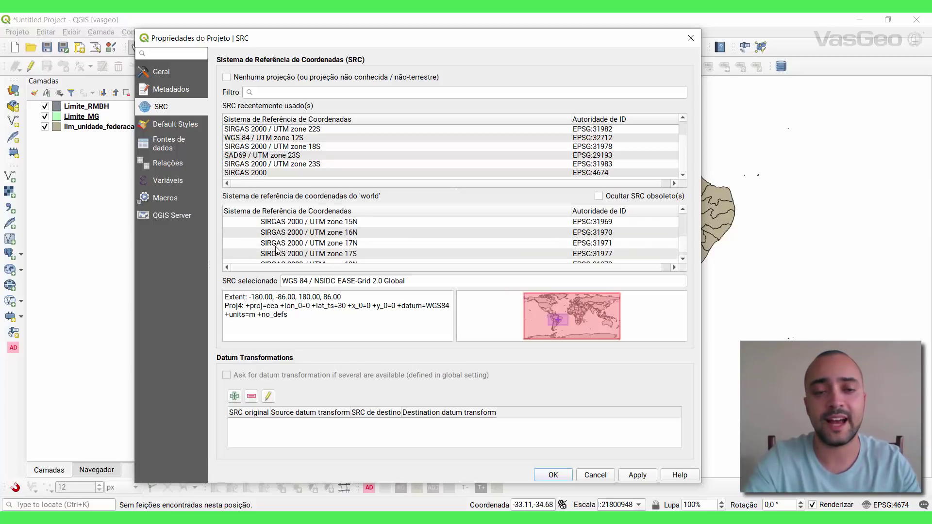
scroll(276, 250, up, 10)
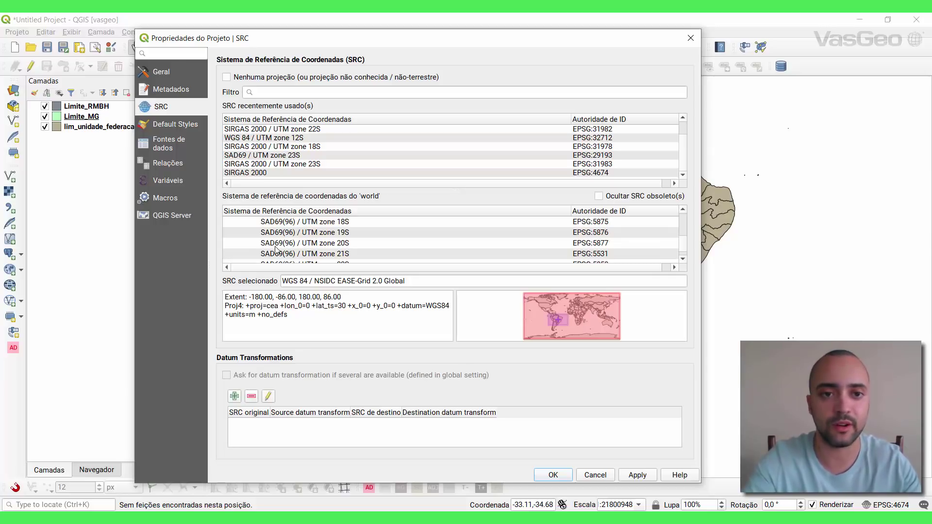
scroll(276, 250, up, 20)
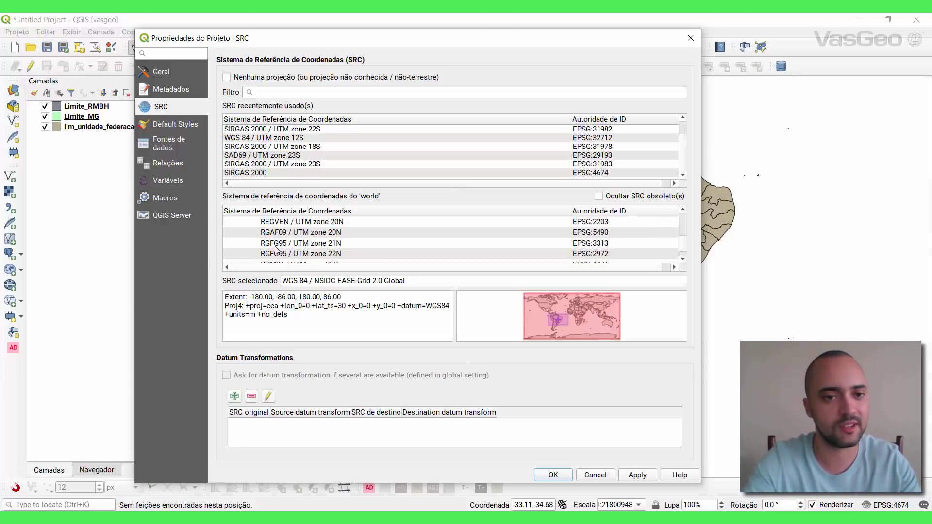
scroll(276, 250, up, 10)
scroll(276, 250, up, 15)
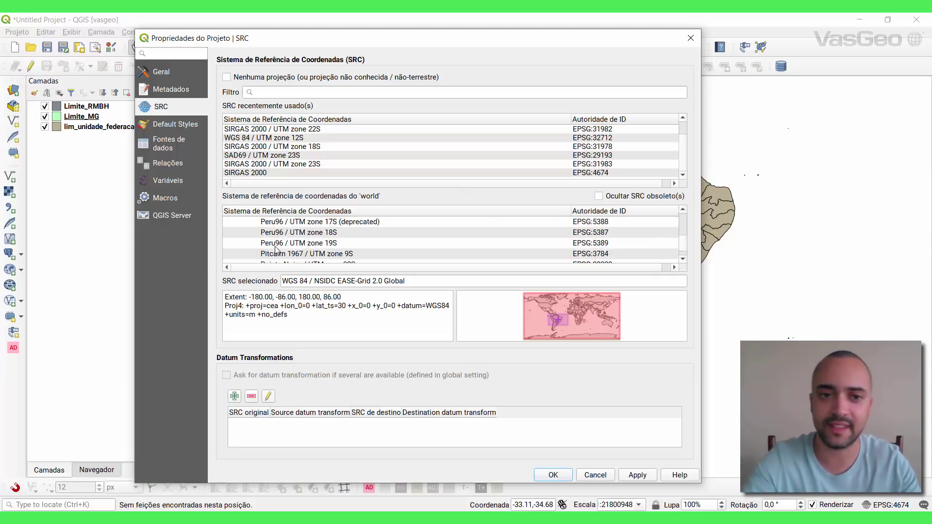
scroll(276, 250, up, 15)
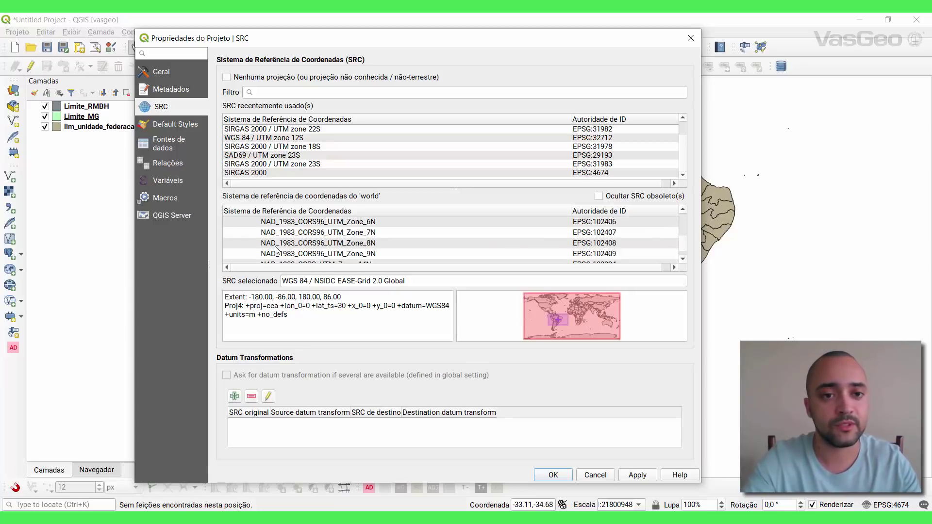
scroll(276, 250, up, 10)
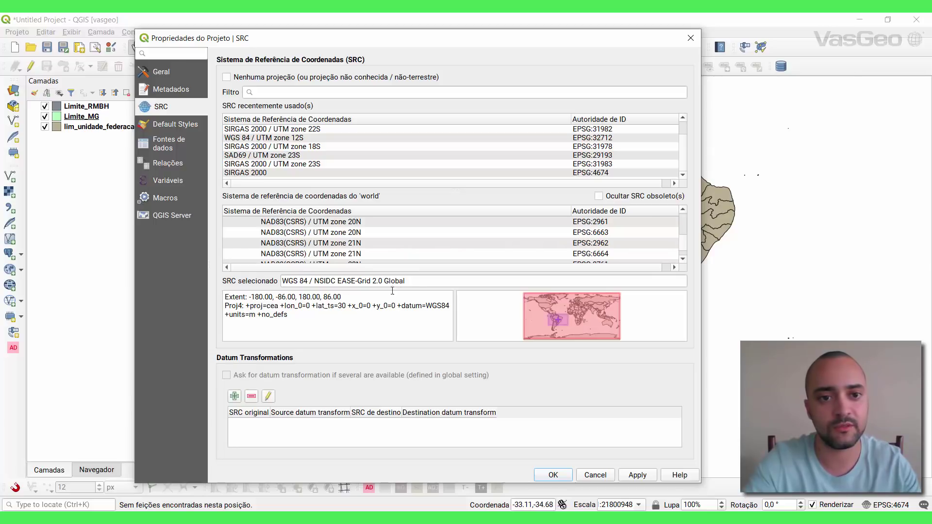
Filter the coordinate reference systems by "Uni" and collapse the user-defined coordinate systems group.
click(277, 91)
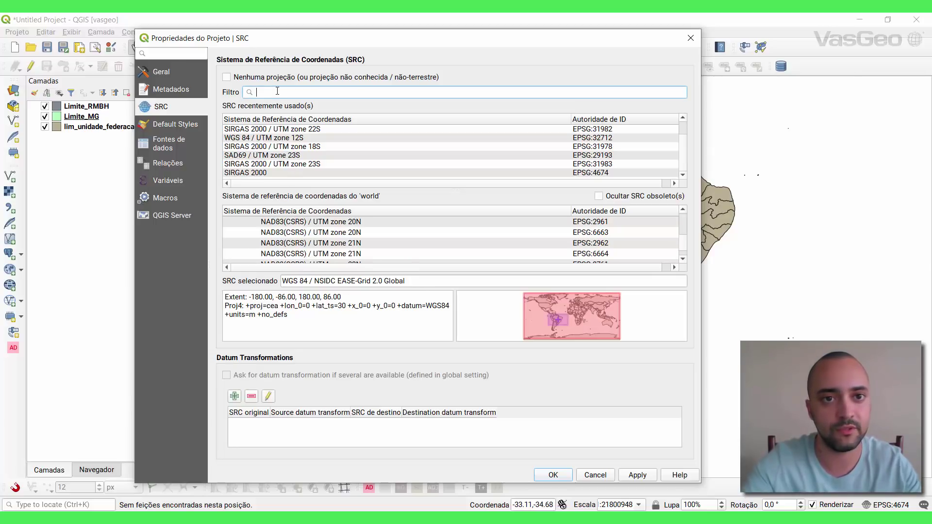
text(Uni)
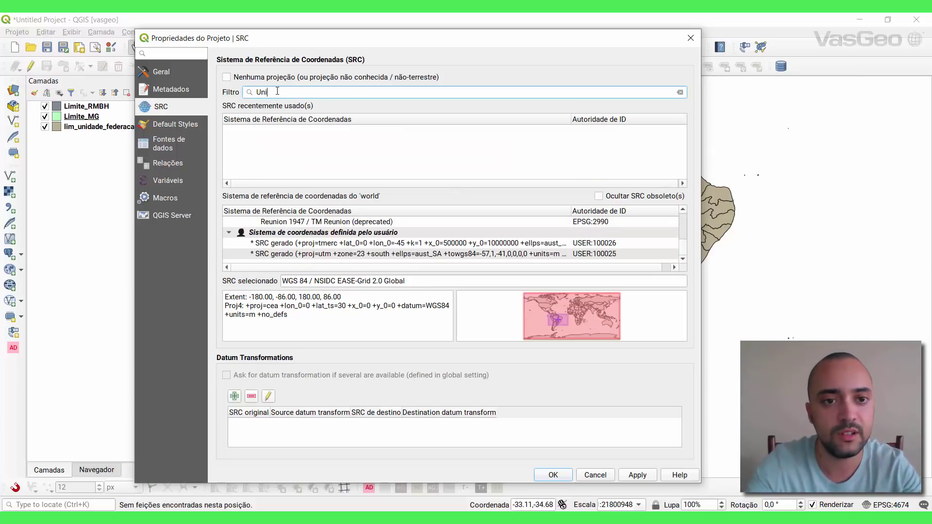
click(229, 233)
click(229, 233)
scroll(301, 238, up, 3)
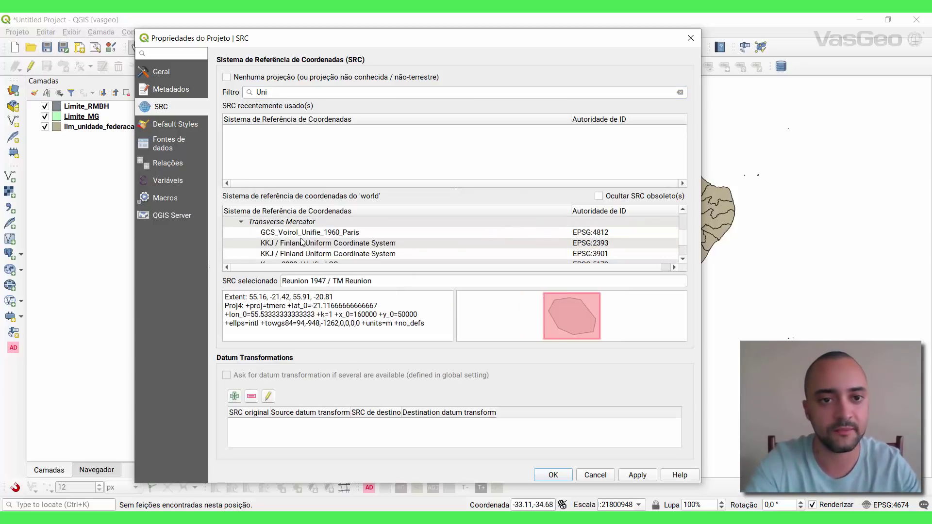
scroll(301, 238, up, 2)
scroll(265, 240, down, 1)
Examine the systems matching "Uni" in the Transverse Mercator, Lambert Conformal Conic and Gauss-Schreiber groups, leaving Transverse Mercator collapsed.
click(240, 254)
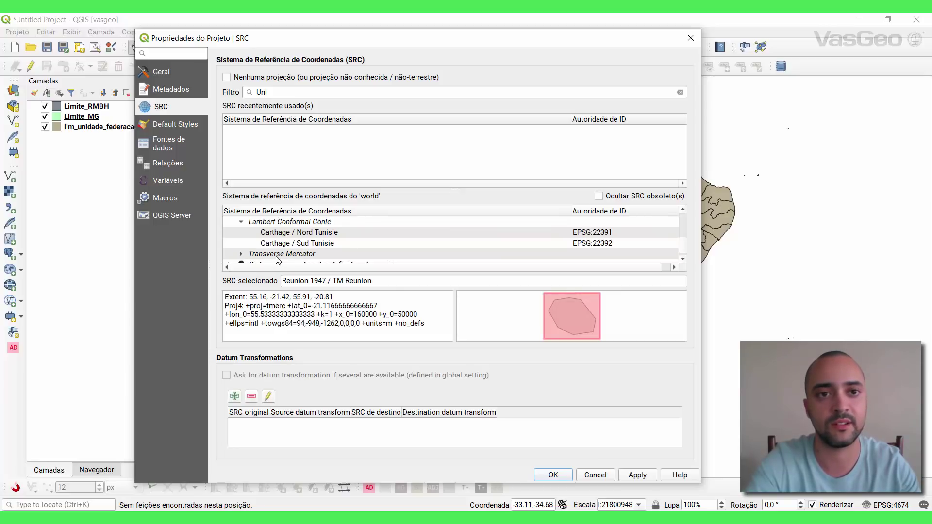
scroll(278, 260, down, 1)
click(241, 242)
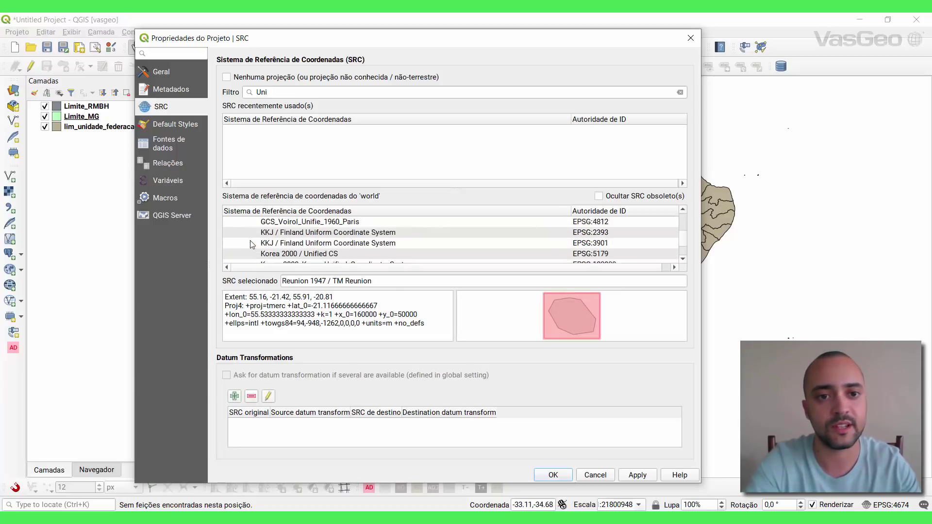
scroll(280, 238, down, 1)
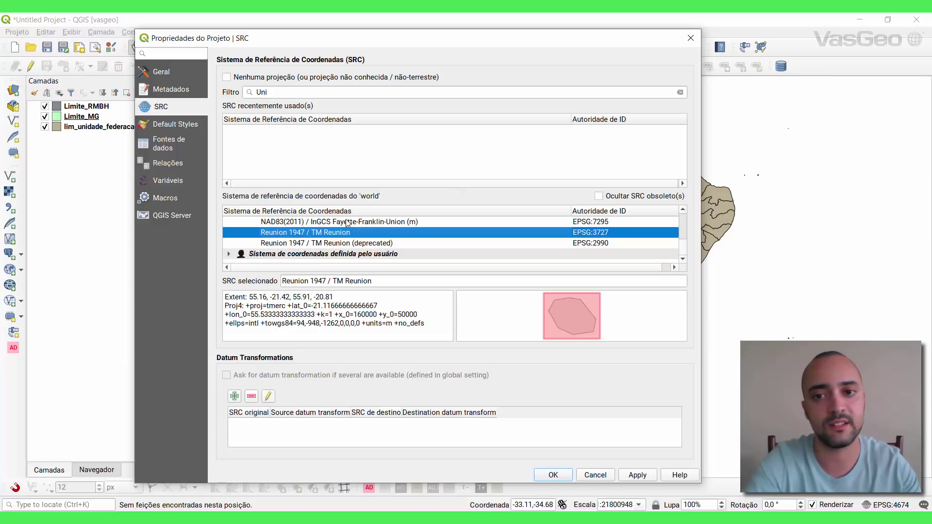
scroll(683, 248, up, 5)
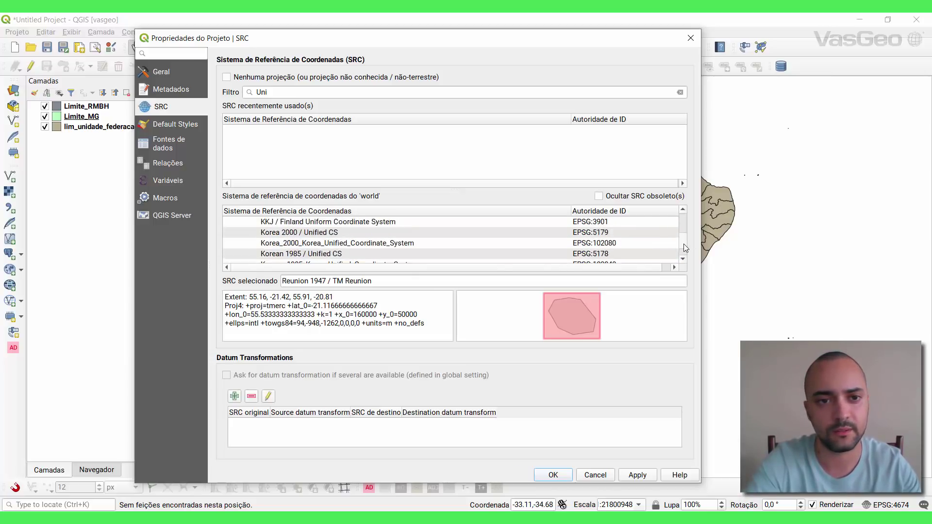
scroll(683, 240, down, 1)
scroll(684, 240, up, 1)
click(241, 254)
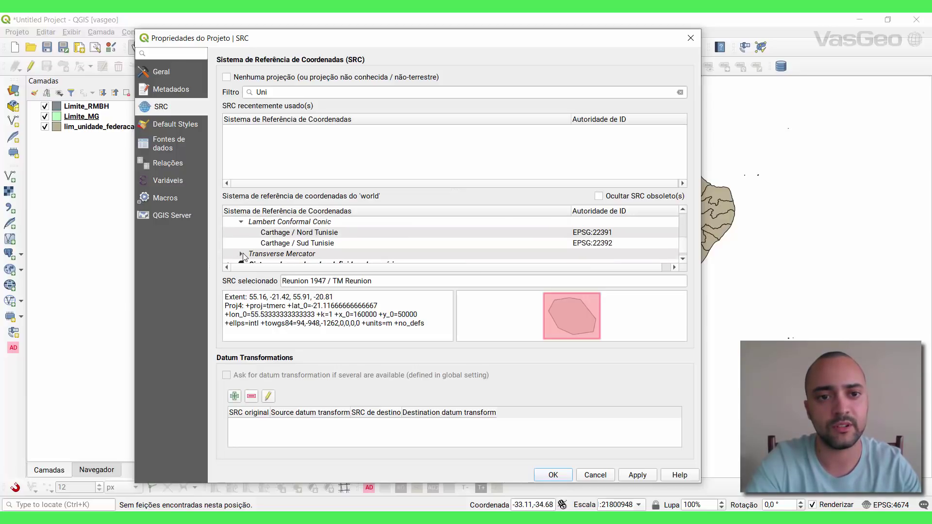
scroll(264, 237, down, 5)
scroll(265, 238, up, 5)
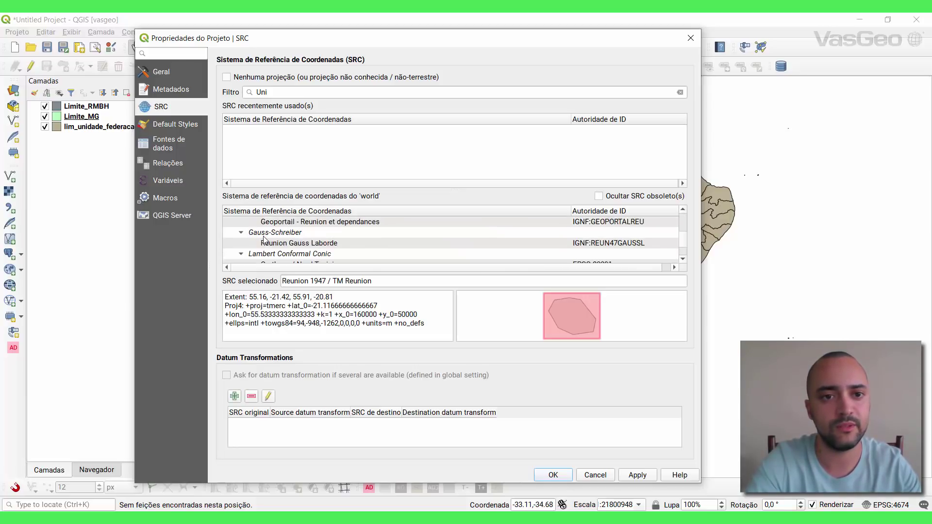
scroll(264, 241, down, 1)
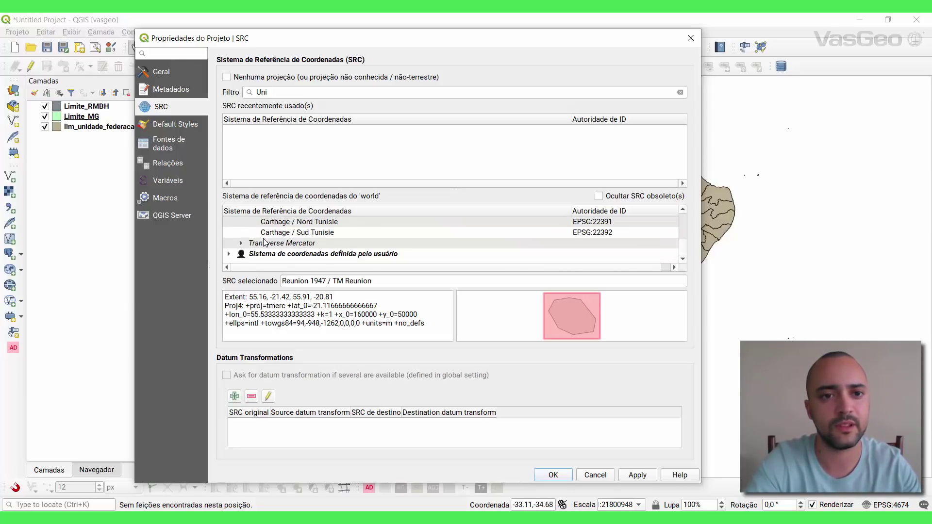
scroll(237, 255, up, 6)
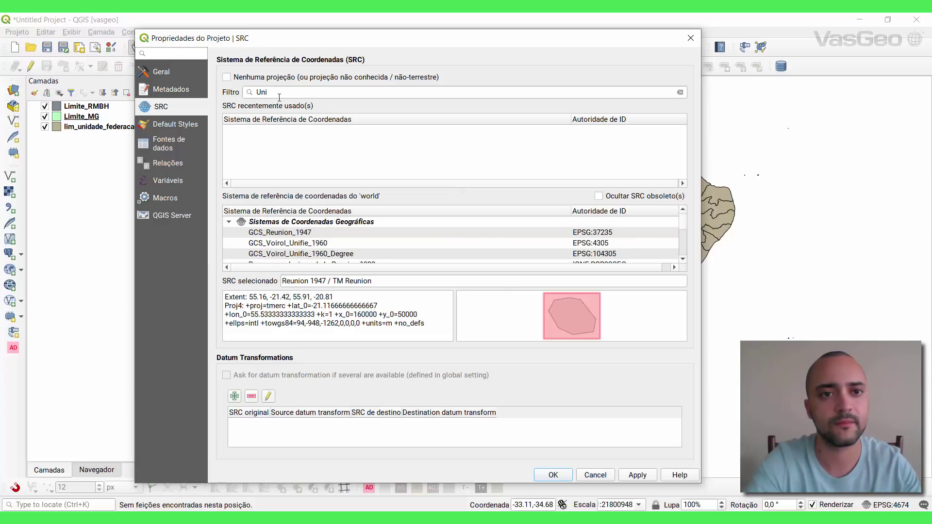
Search the coordinate reference systems for "Universal" and clear the filter.
click(296, 93)
text(versal)
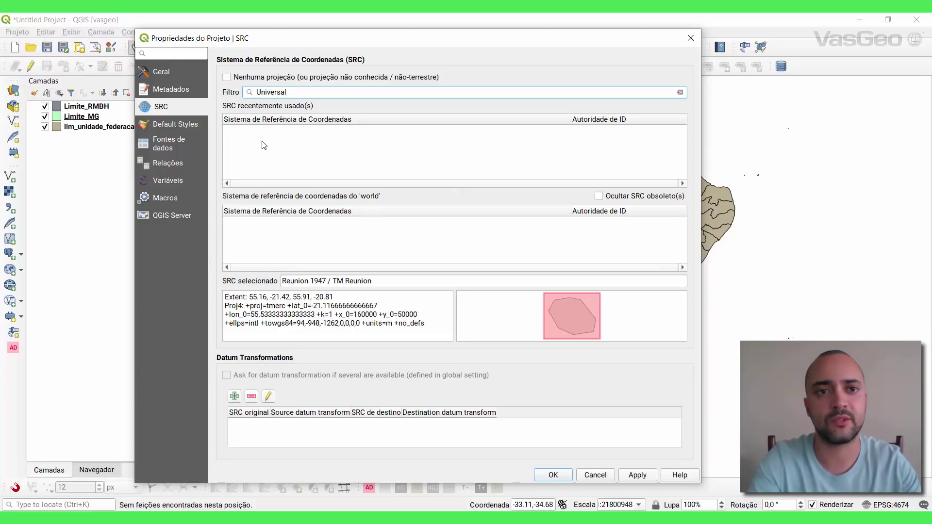
key(BackSpace)
key(BackSpace)
key(BackSpace)
key(BackSpace)
key(BackSpace)
key(BackSpace)
key(BackSpace)
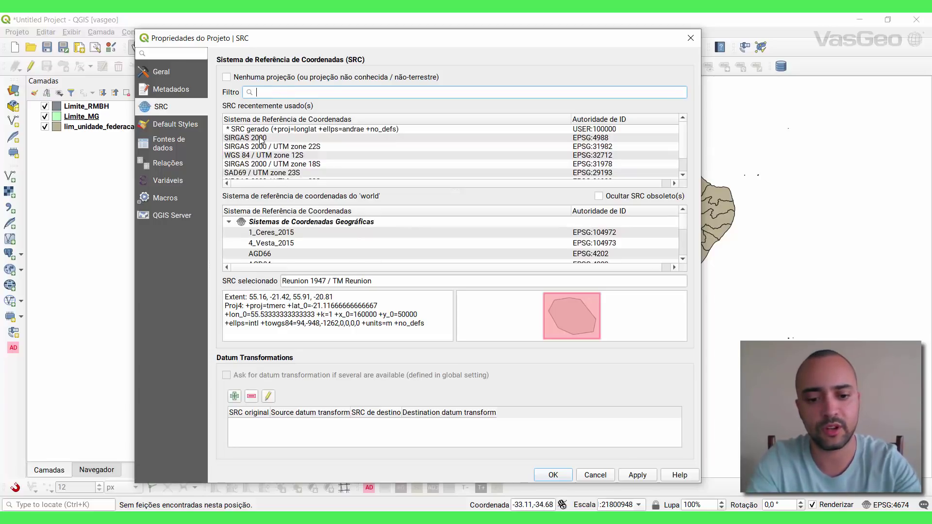
Filter the coordinate reference systems by "UTM" and review the first entries of the Transverse Mercator group.
text(TM)
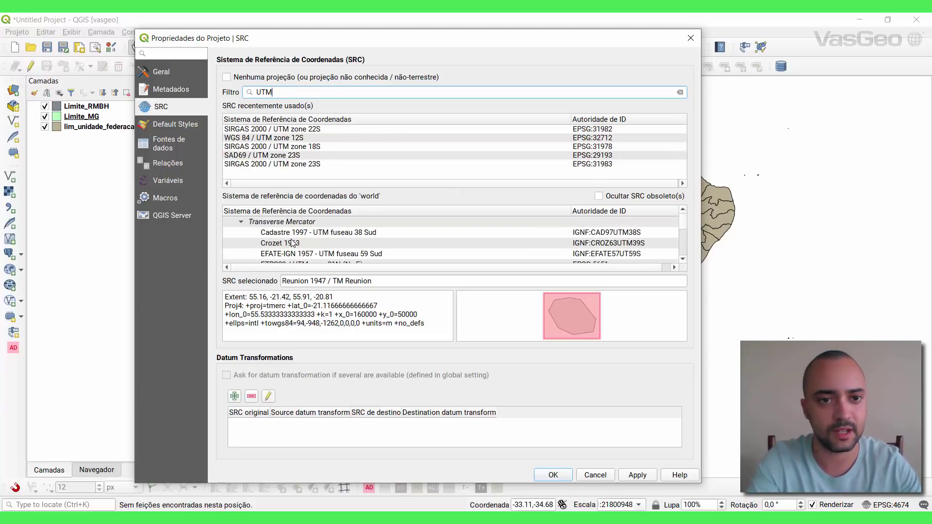
click(293, 224)
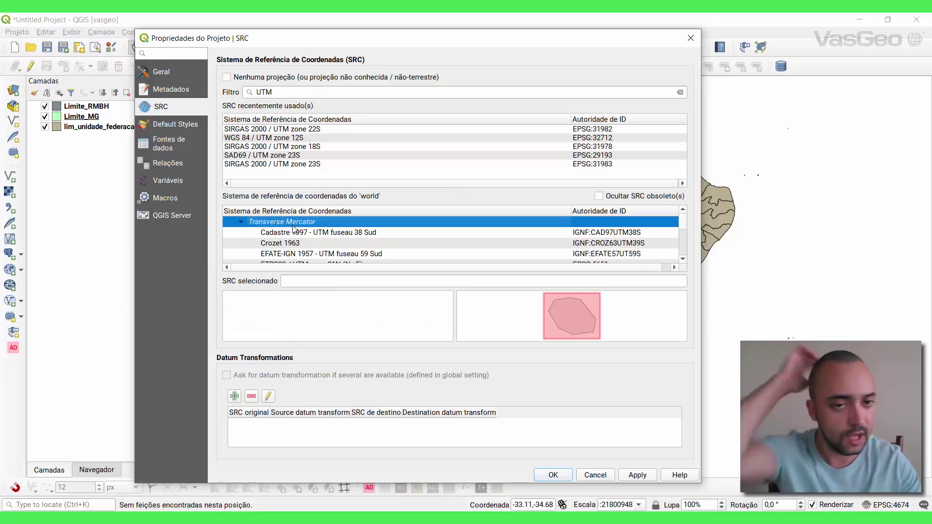
scroll(293, 233, down, 1)
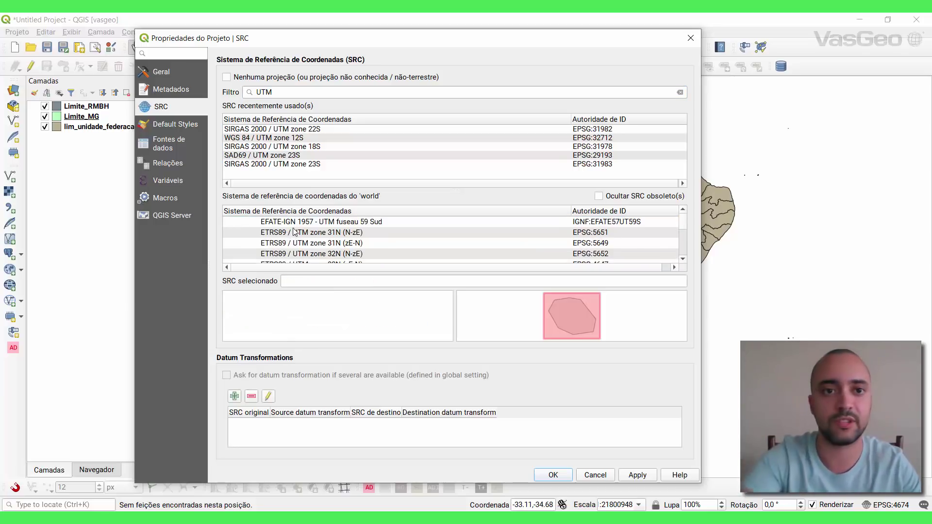
scroll(298, 228, down, 10)
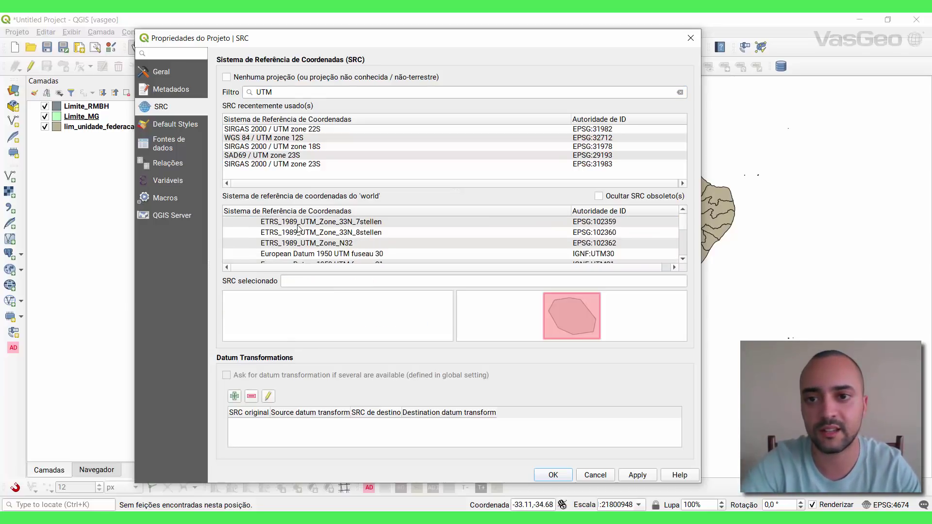
scroll(301, 233, up, 12)
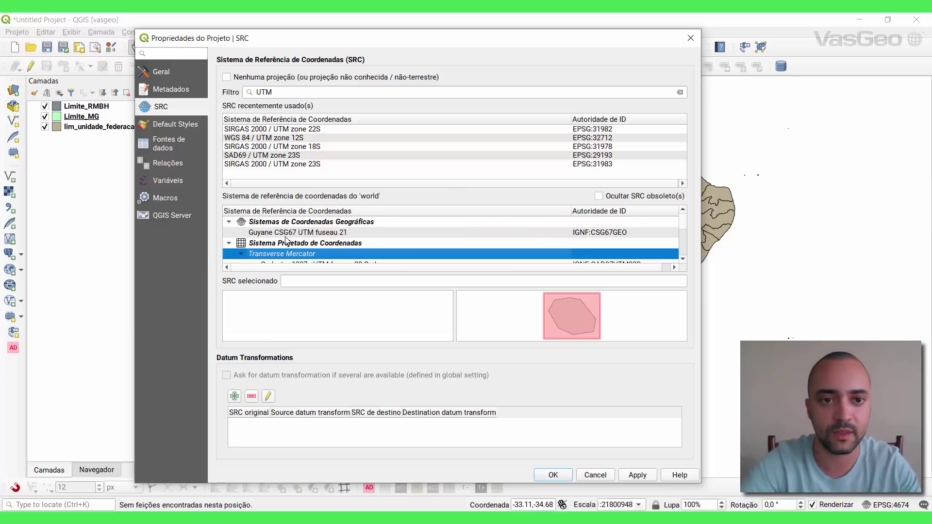
scroll(611, 242, down, 1)
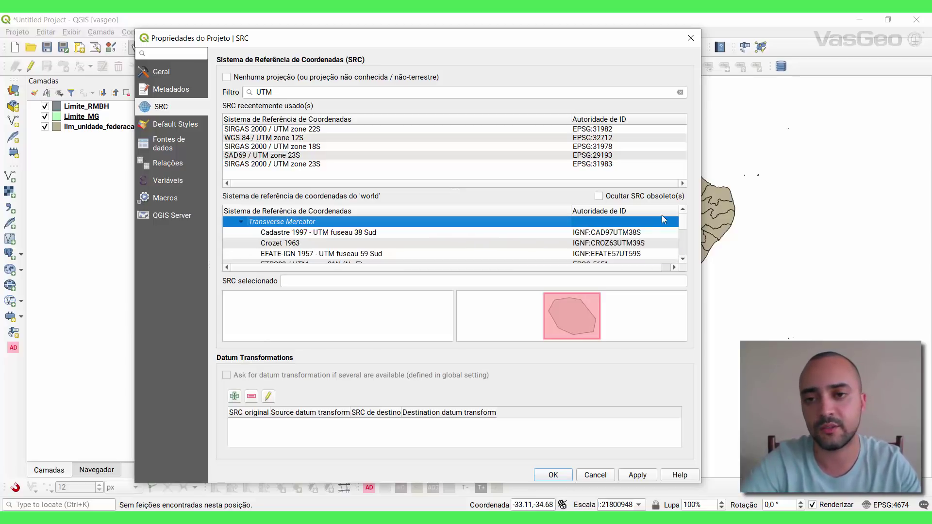
Browse the filtered UTM systems to examine the SIRGAS 2000 zones around 20N to 23N, and close the project properties.
scroll(680, 222, down, 5)
drag(682, 230, 684, 242)
scroll(311, 246, down, 5)
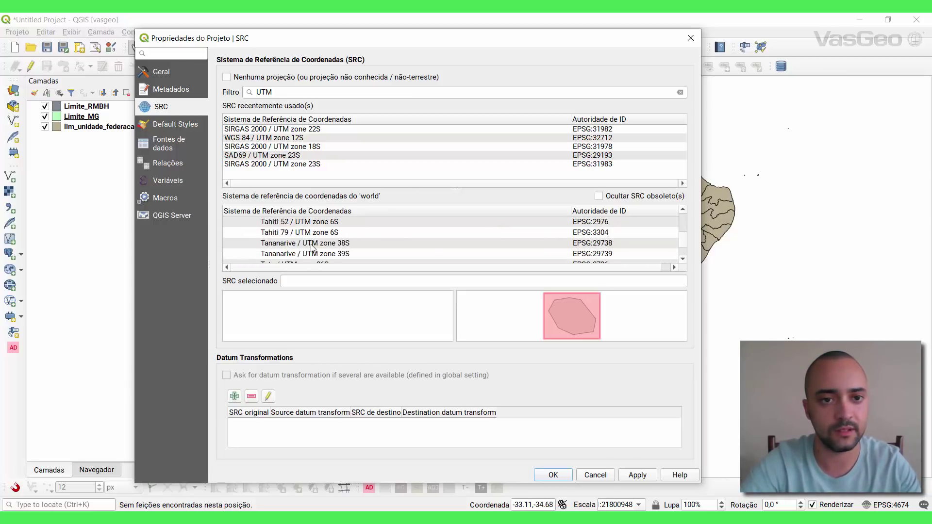
scroll(311, 246, up, 6)
scroll(311, 246, down, 3)
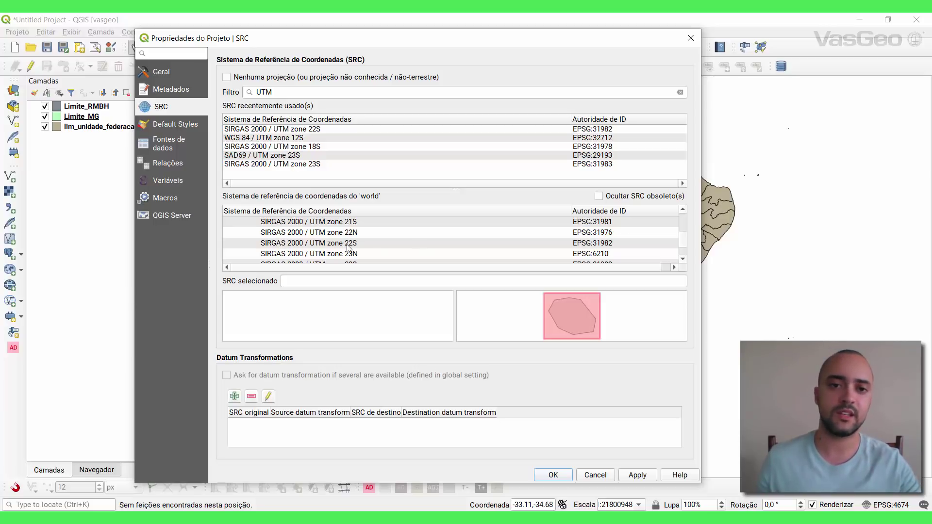
scroll(343, 227, down, 1)
scroll(344, 254, up, 4)
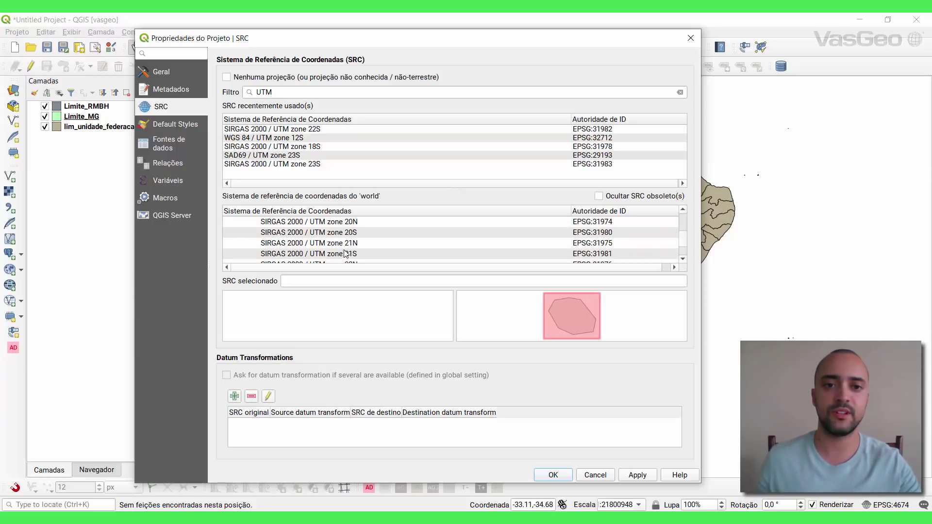
scroll(351, 240, down, 10)
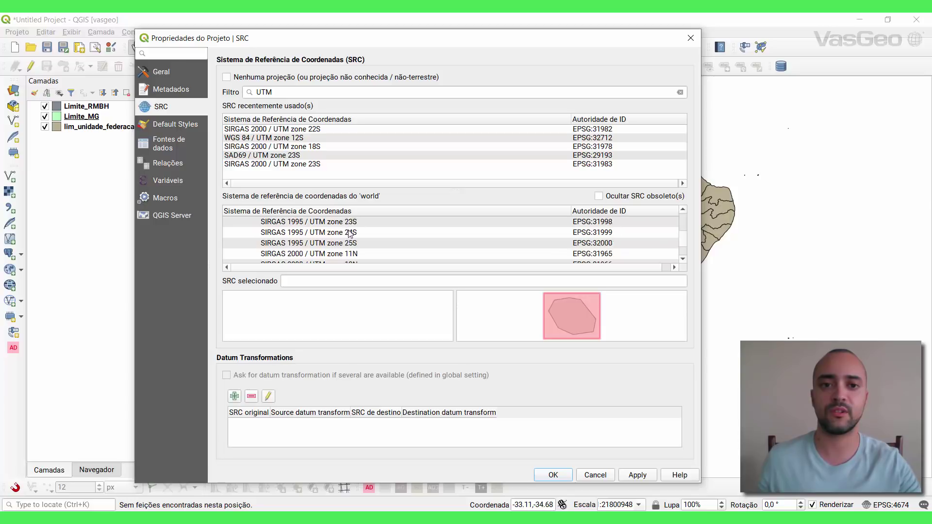
scroll(349, 234, up, 5)
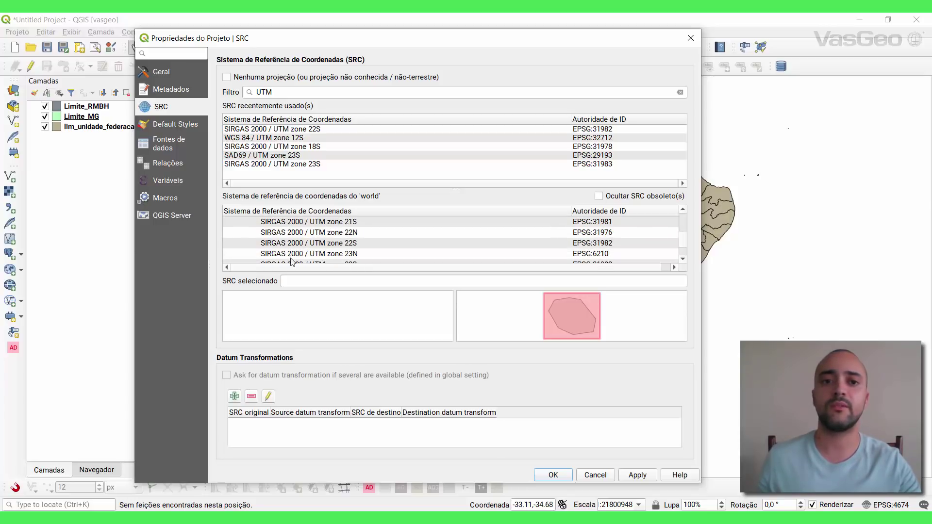
scroll(283, 236, down, 2)
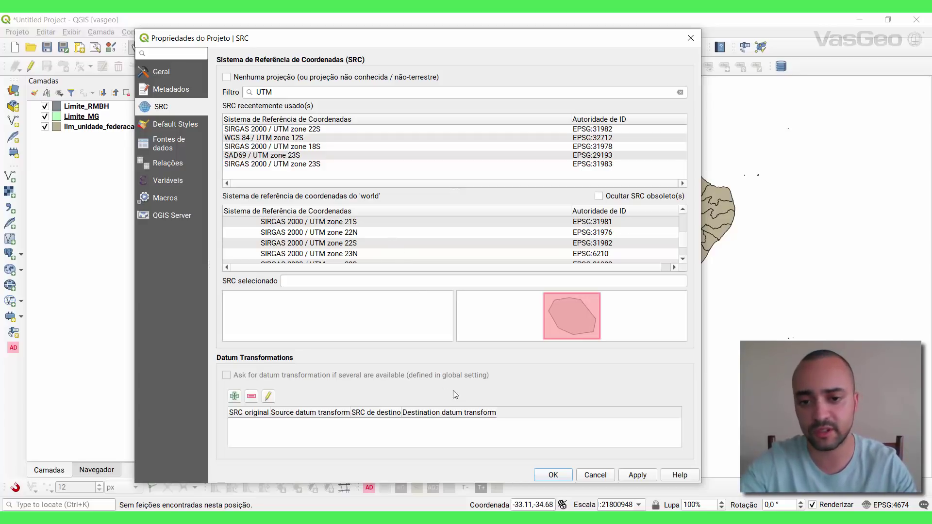
click(555, 480)
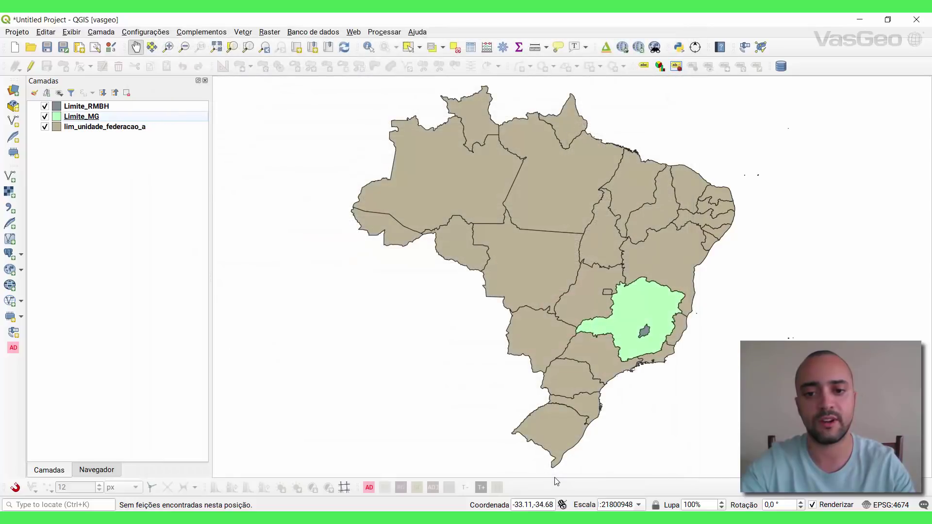
Hide the Limite_MG and Limite_RMBH layers so only lim_unidade_federacao_a is displayed.
click(90, 126)
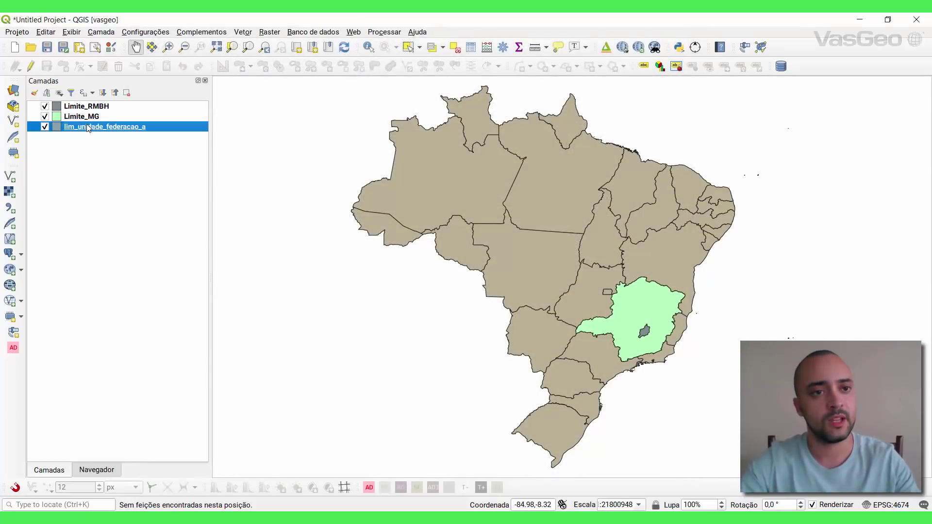
click(45, 126)
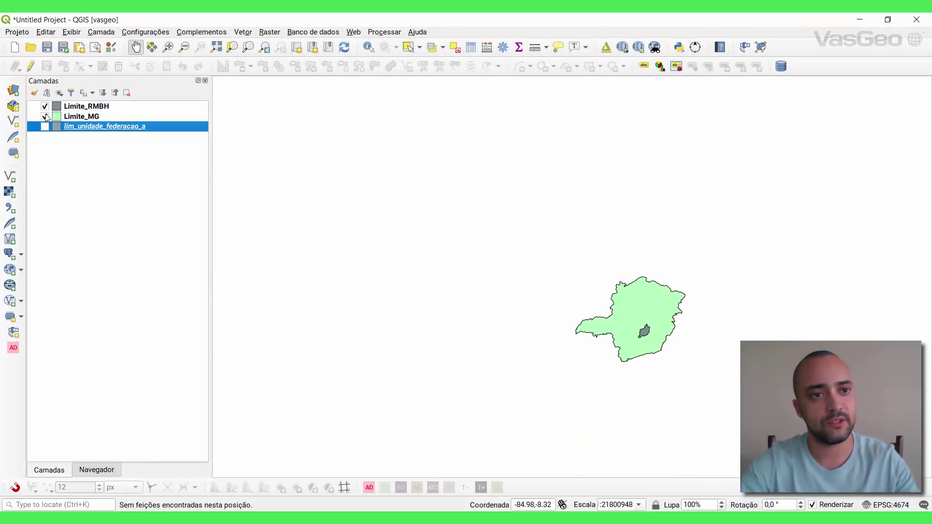
click(44, 127)
click(44, 117)
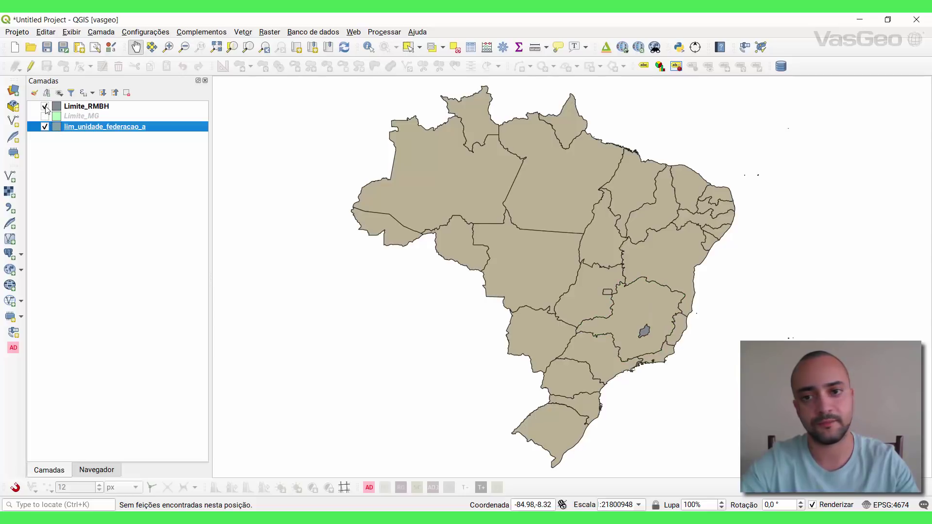
click(45, 107)
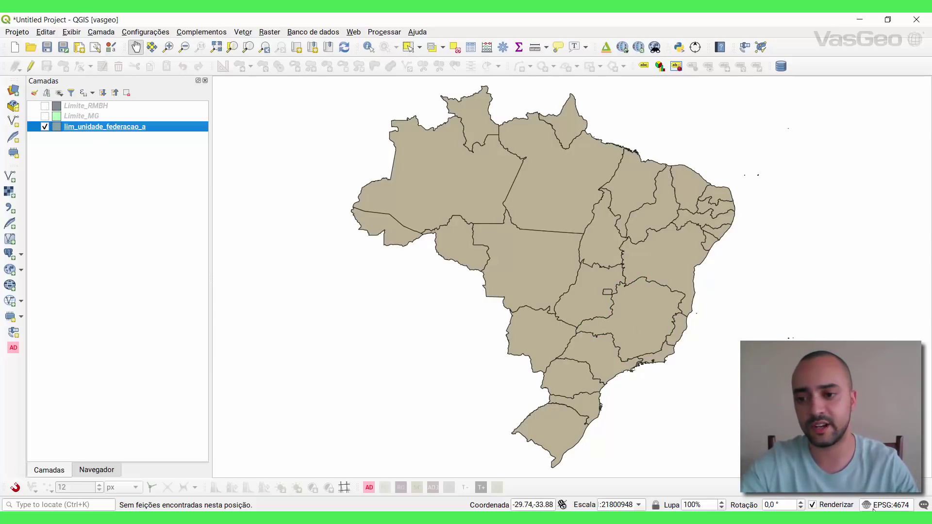
Reopen the project's coordinate reference system settings, review the geographic systems, and move the dialog away from the map of Brazil.
click(888, 505)
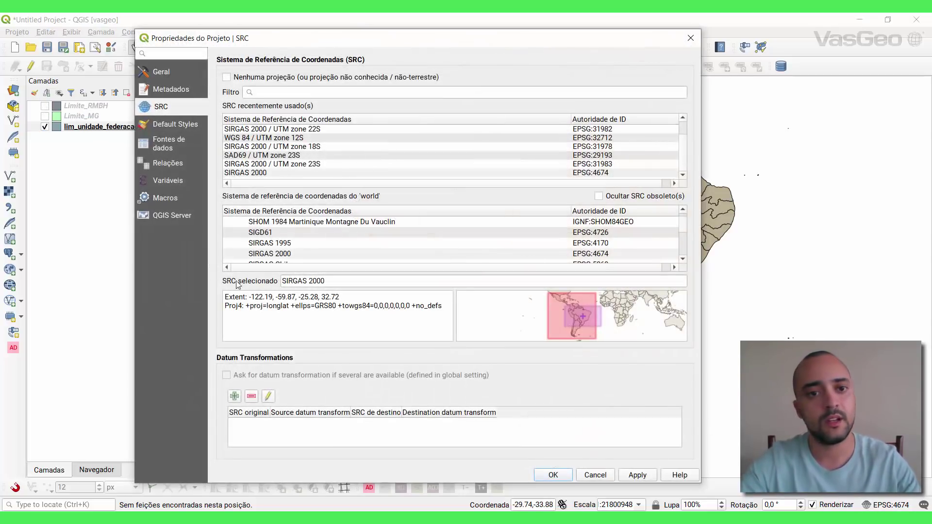
scroll(276, 243, up, 1)
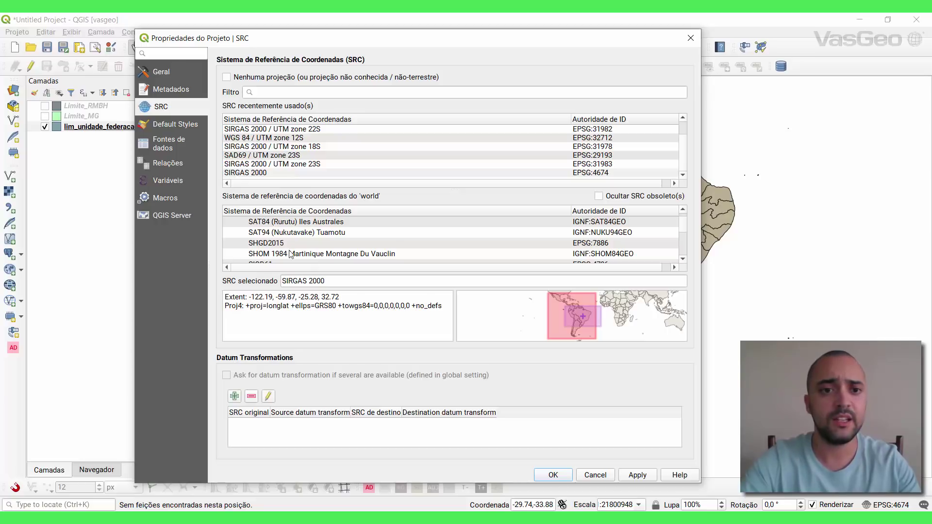
drag(682, 231, 683, 223)
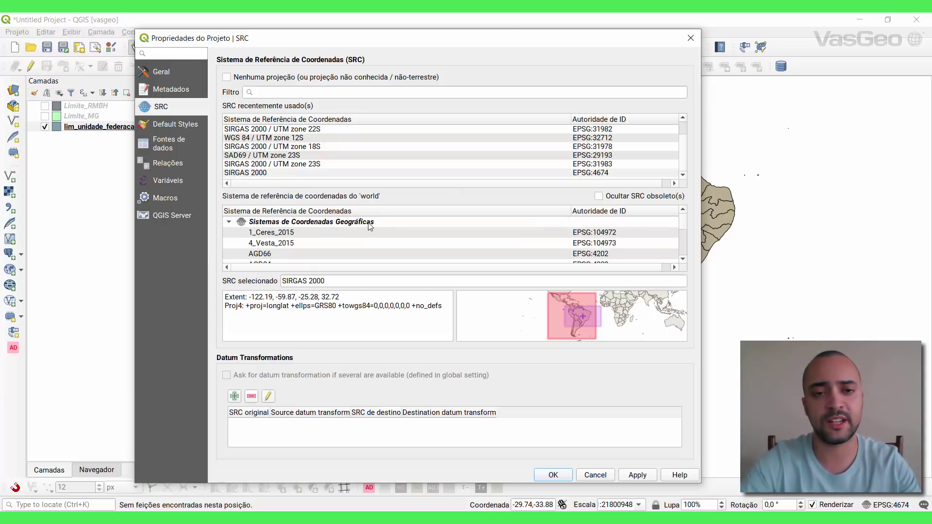
scroll(277, 236, down, 1)
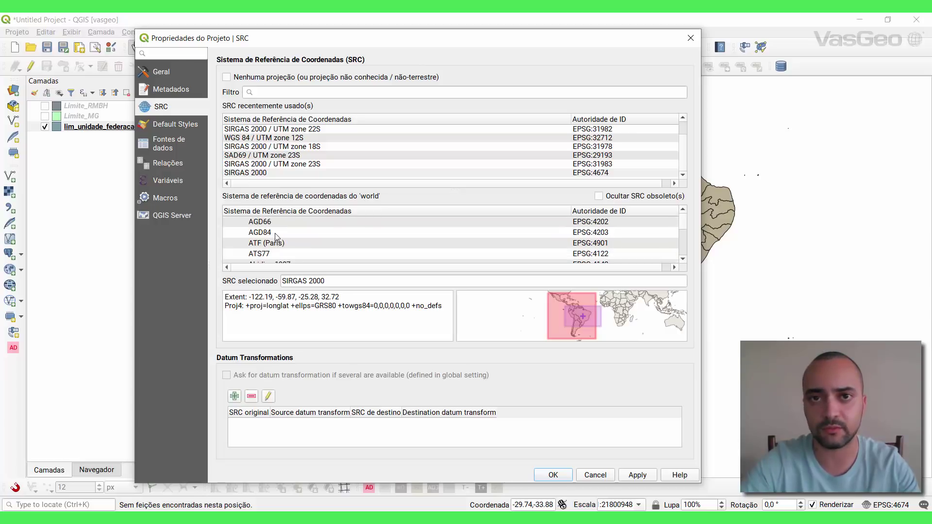
drag(550, 43, 516, 454)
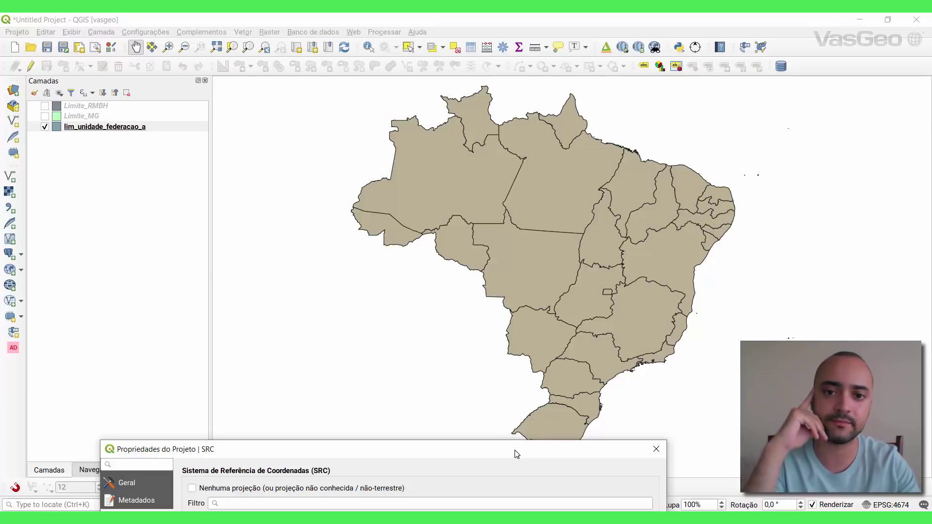
Compare the geographic and projected coordinate reference system lists with the map of Brazil, uncovering the map between readings.
drag(516, 454, 557, 58)
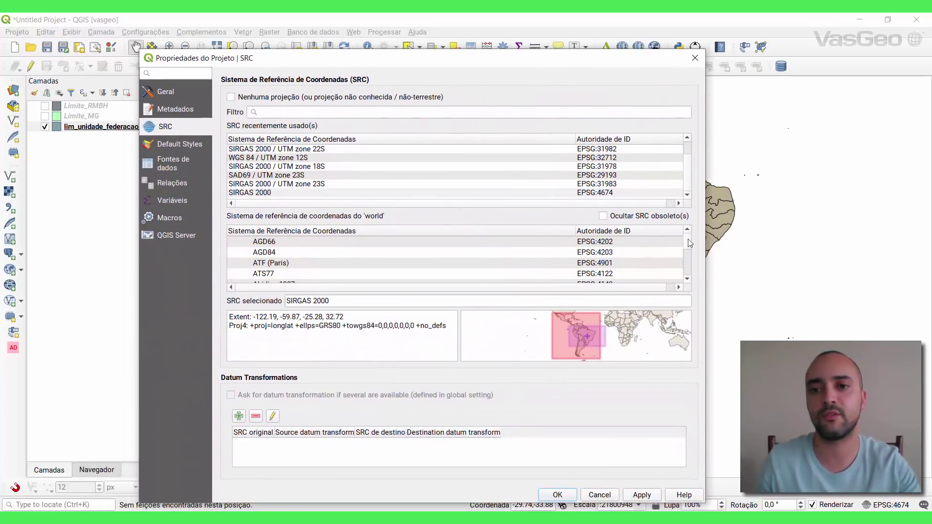
scroll(689, 239, up, 1)
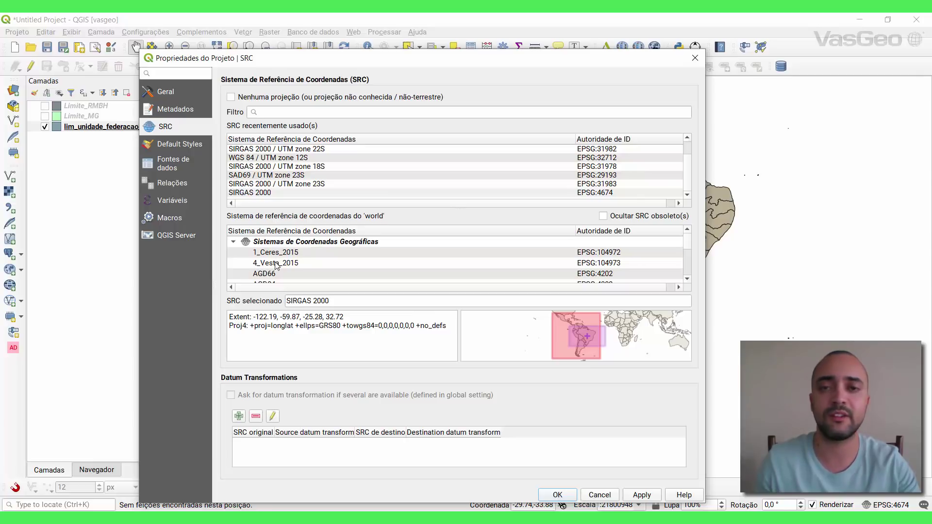
drag(690, 244, 690, 249)
drag(500, 62, 339, 371)
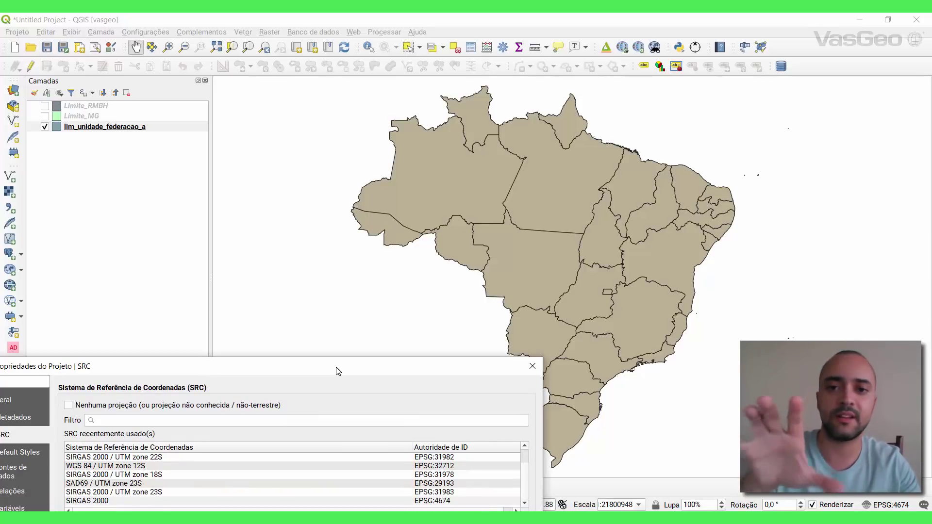
drag(339, 371, 666, 78)
drag(582, 73, 316, 78)
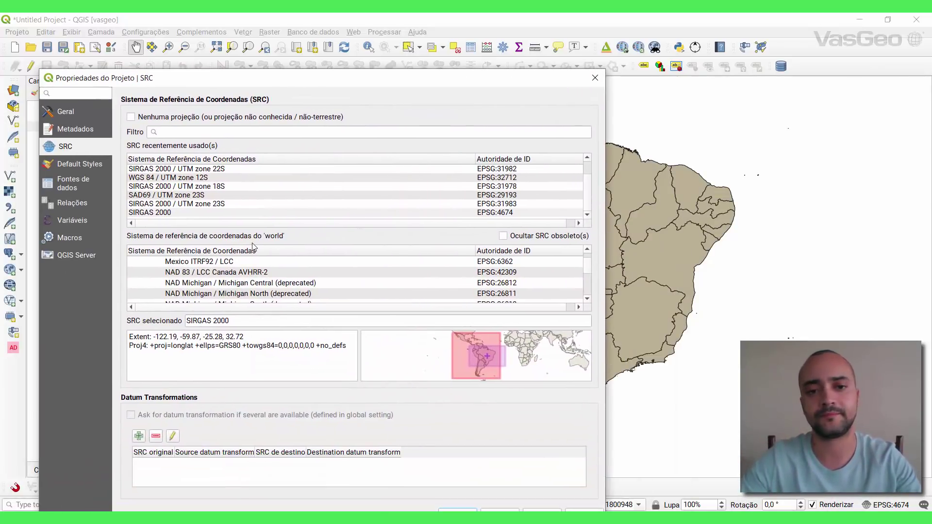
drag(587, 270, 588, 263)
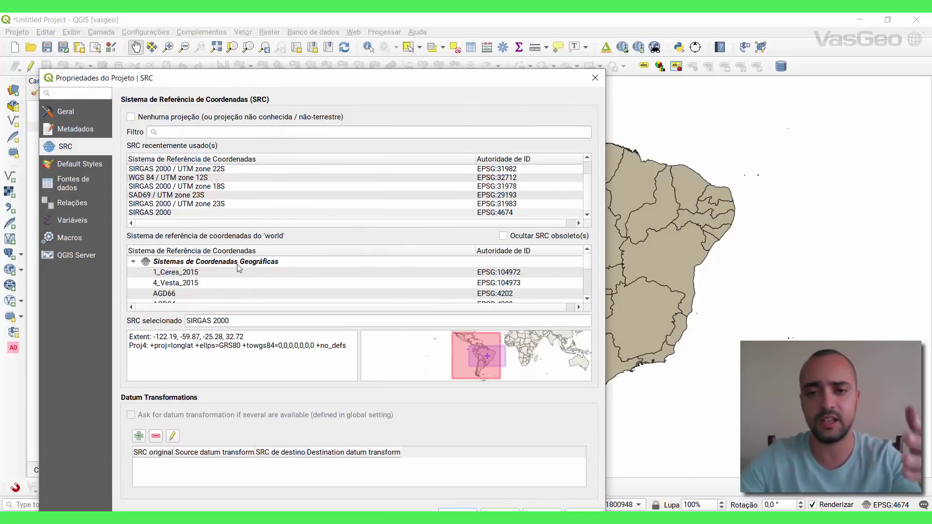
Examine the geographic coordinate systems group alongside the map, collapse and re-expand it, and close the project properties without applying anything.
click(154, 267)
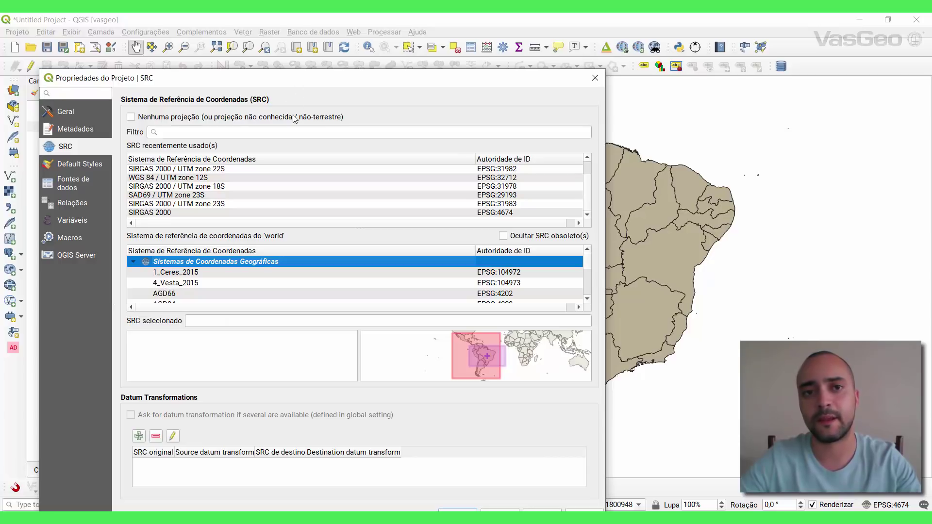
drag(296, 78, 201, 406)
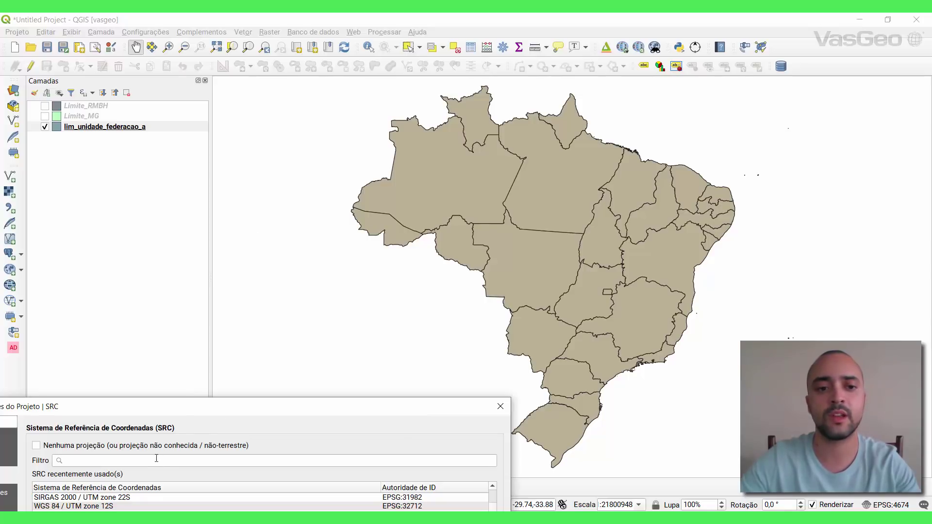
drag(183, 406, 194, 473)
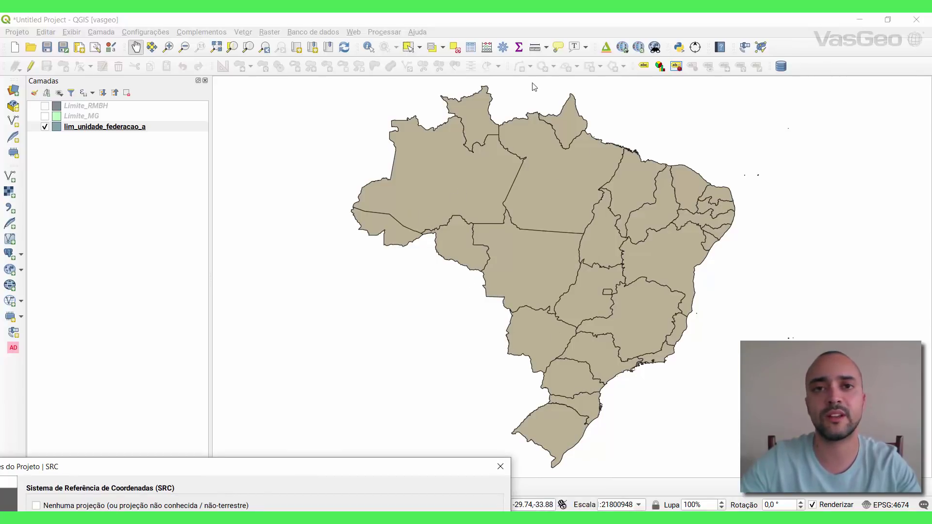
drag(364, 473, 494, 101)
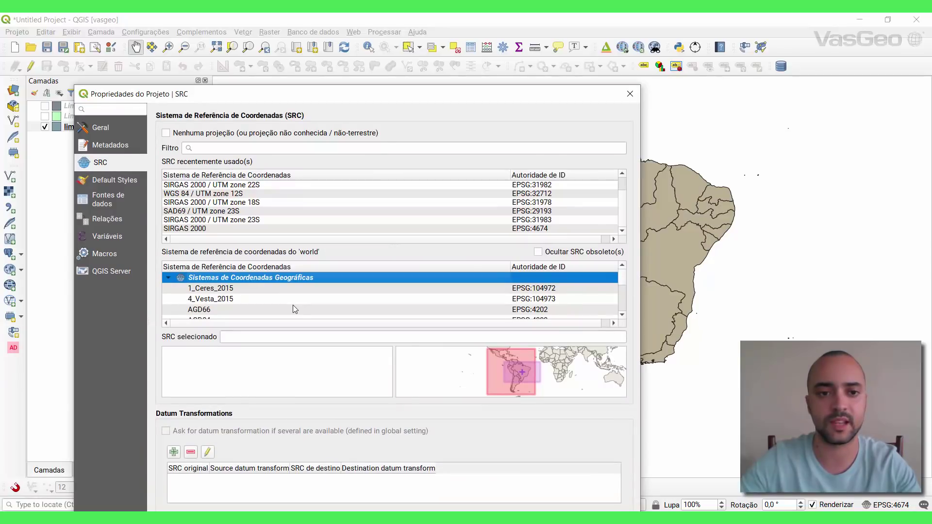
click(167, 277)
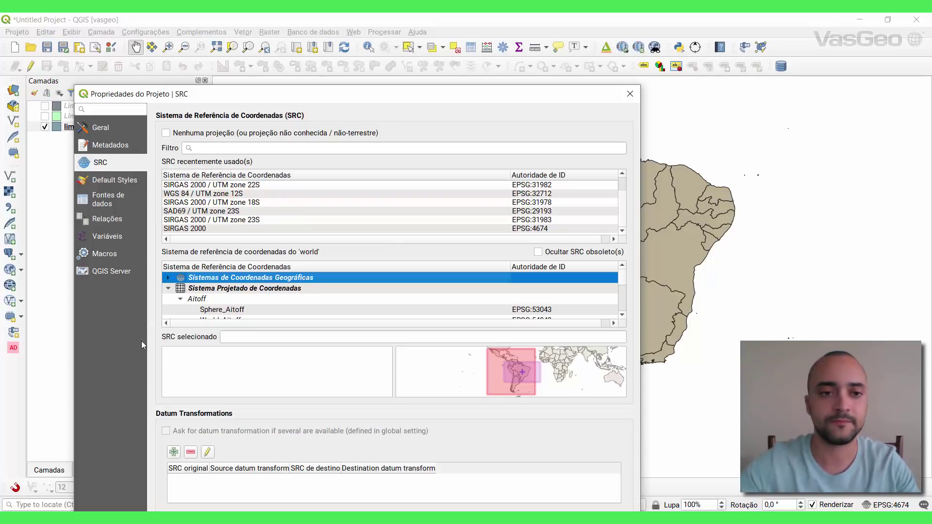
click(167, 277)
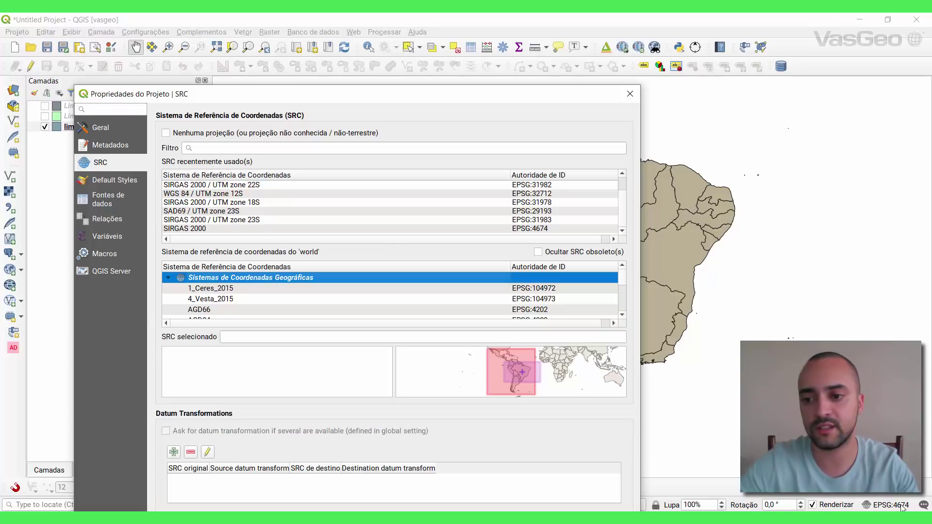
drag(437, 93, 483, 145)
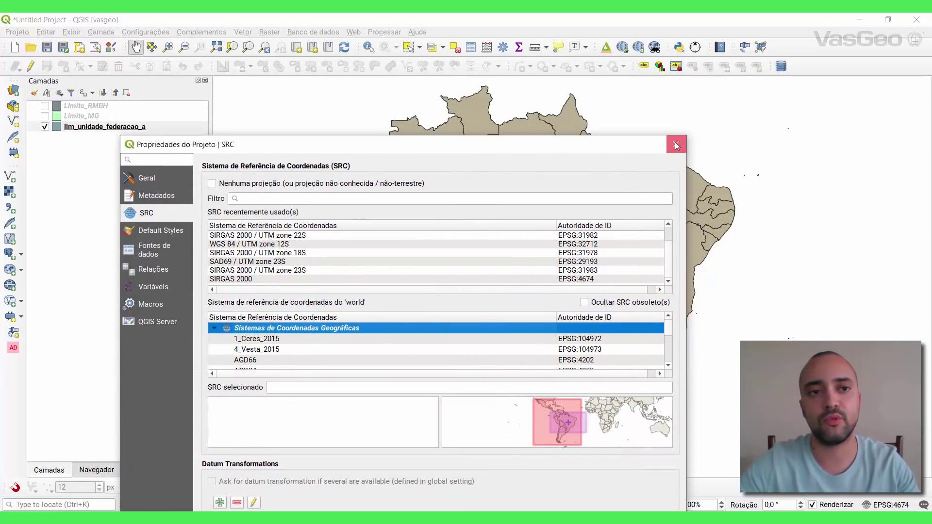
click(676, 145)
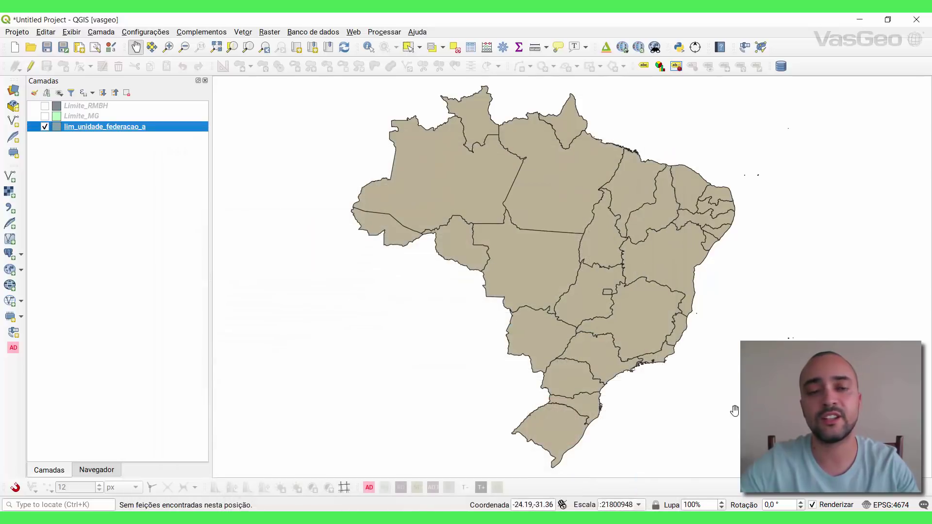
Open the properties of the lim_unidade_federacao_a layer and review its source settings and provider information.
right_click(101, 128)
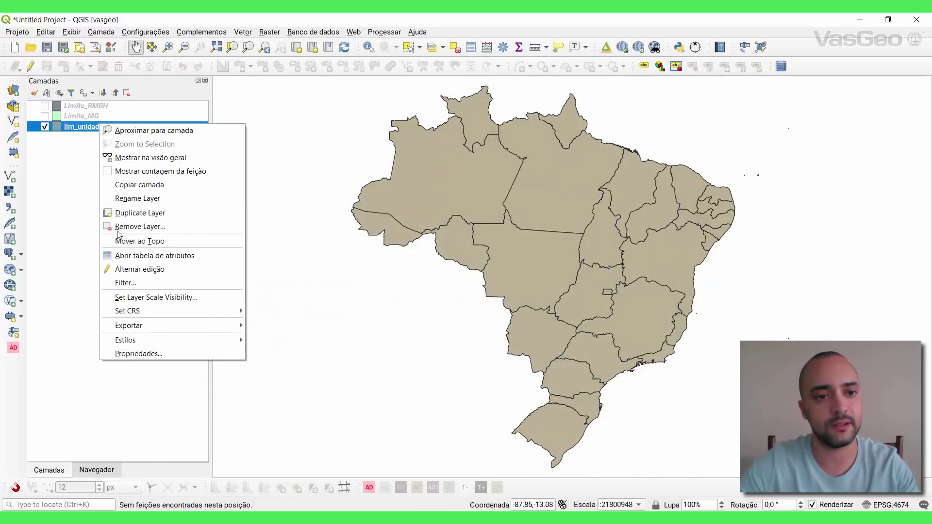
click(125, 350)
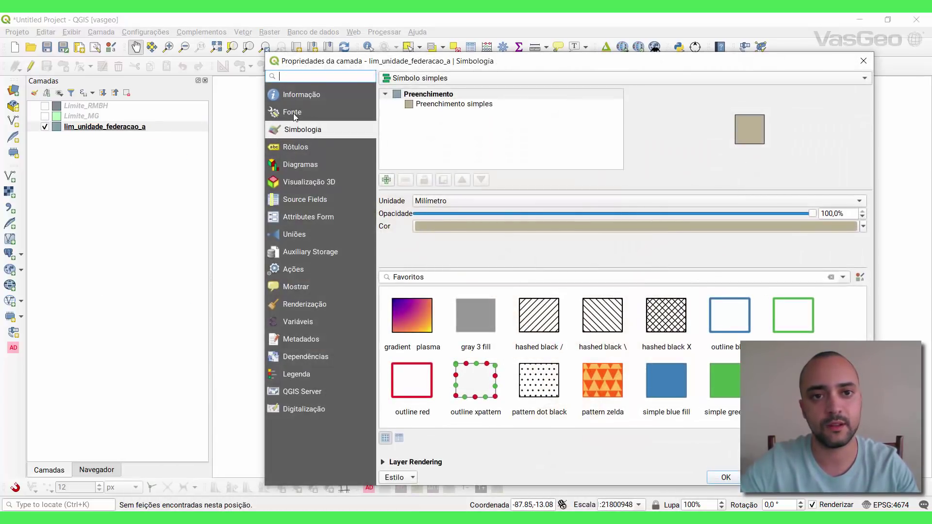
click(294, 113)
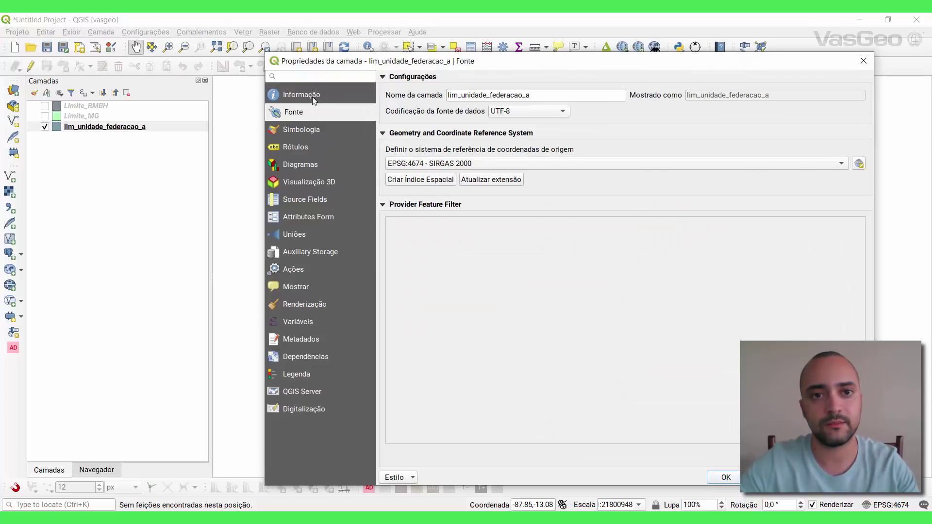
click(312, 99)
drag(420, 63, 217, 87)
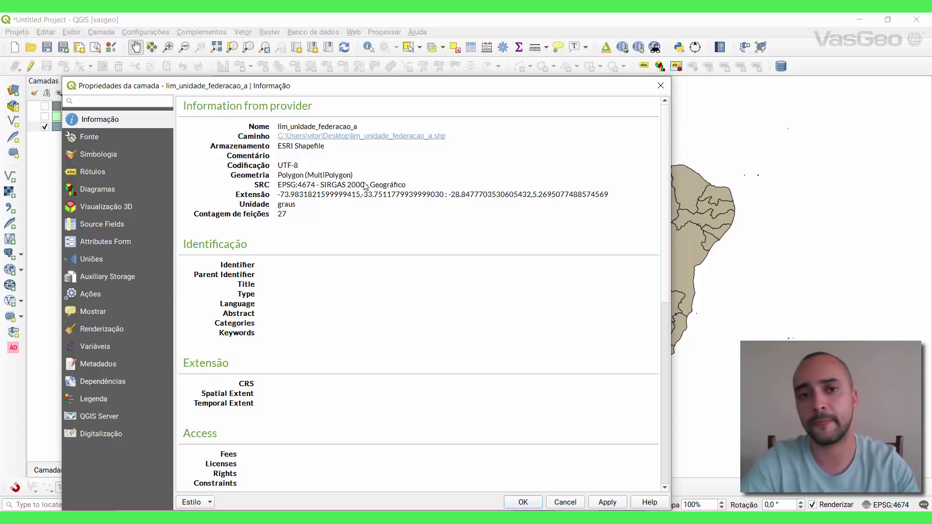
Examine the coordinate reference system entry in the layer's provider information, and close the layer properties.
drag(412, 189, 270, 188)
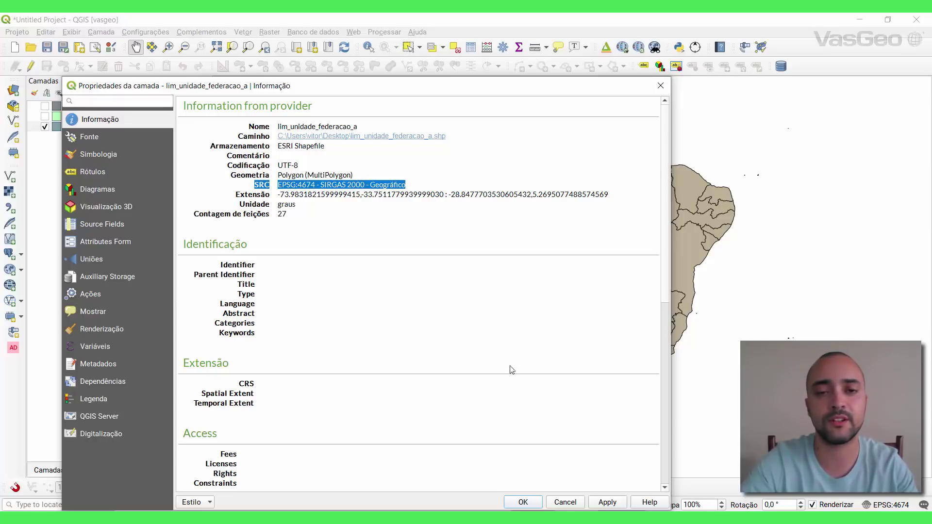
click(408, 188)
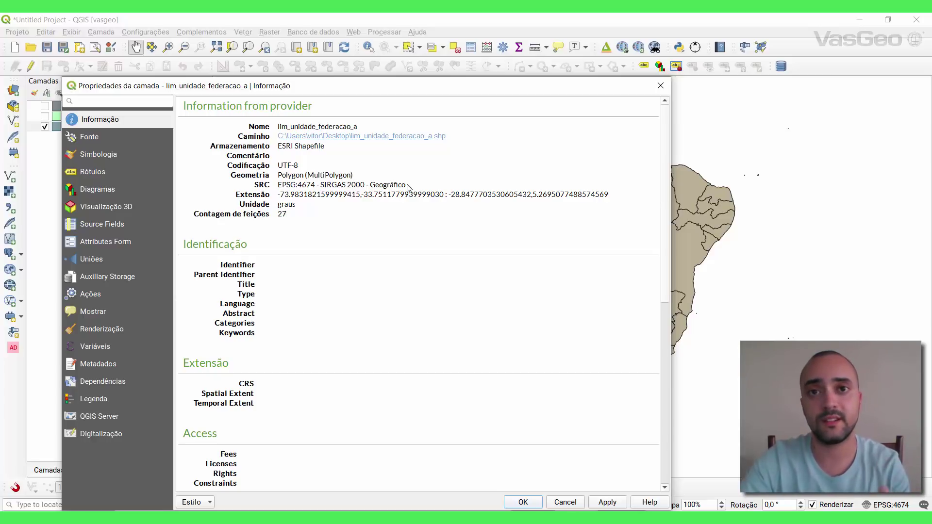
drag(408, 188, 248, 188)
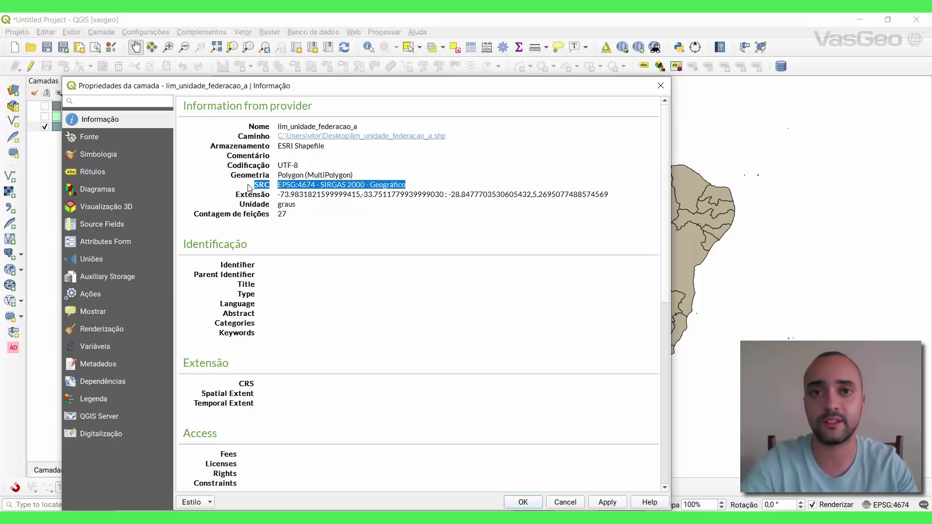
click(412, 187)
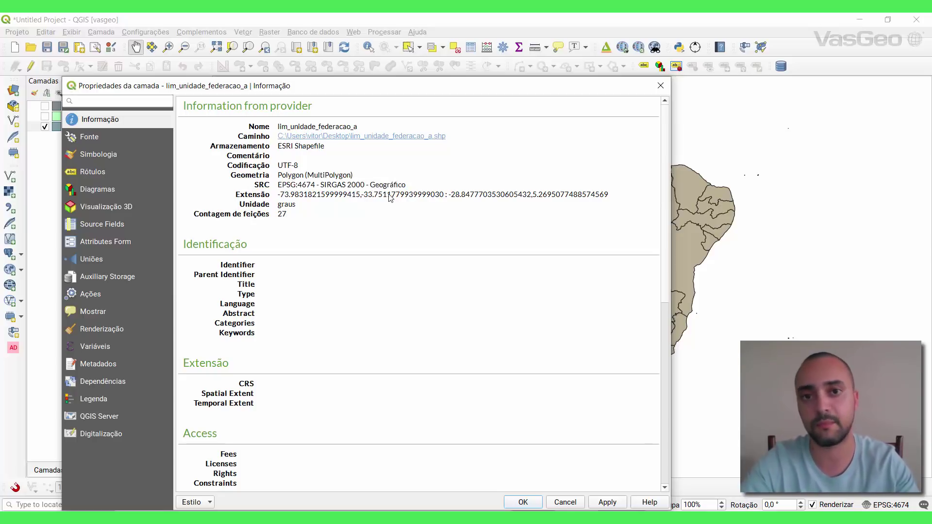
click(661, 89)
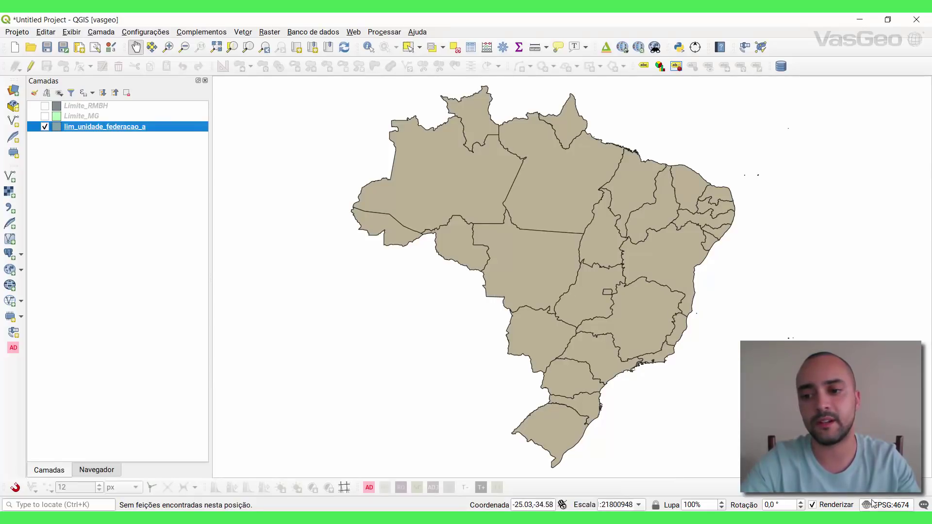
Reopen the project's coordinate reference system settings and apply the geographic system S-JTSK (Ferro), EPSG:4818.
click(876, 504)
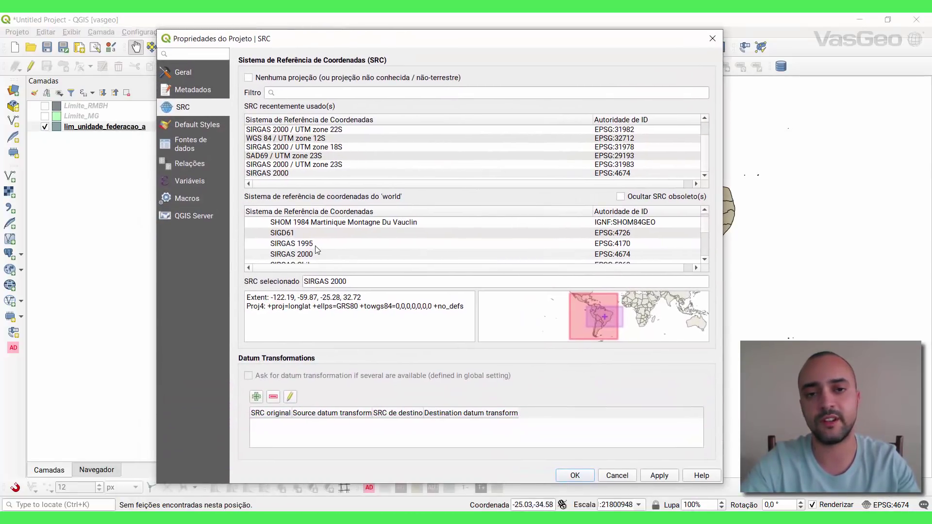
scroll(316, 249, up, 1)
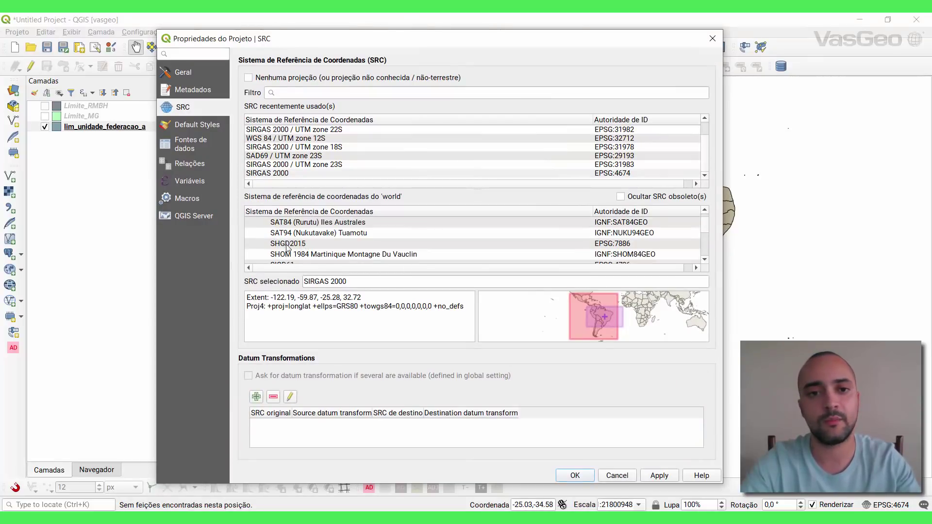
scroll(287, 243, up, 2)
click(288, 229)
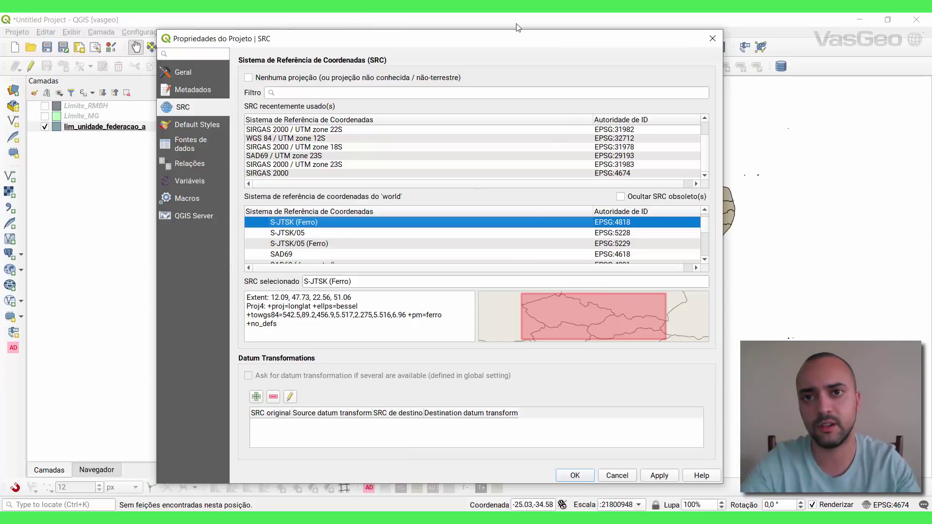
drag(513, 40, 273, 44)
click(417, 481)
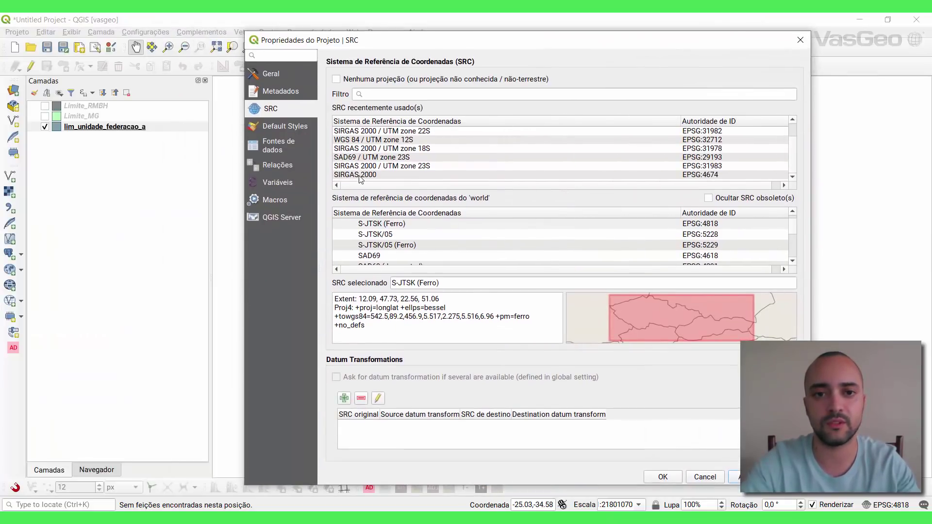
Try to set the project's coordinate reference system back to SIRGAS 2000 (EPSG:4674) from the recently used systems.
click(360, 175)
click(746, 477)
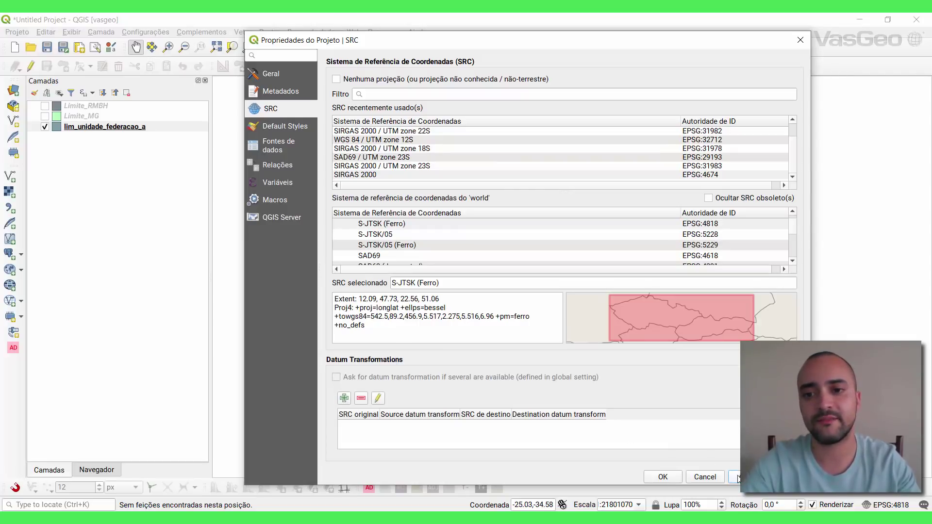
click(344, 175)
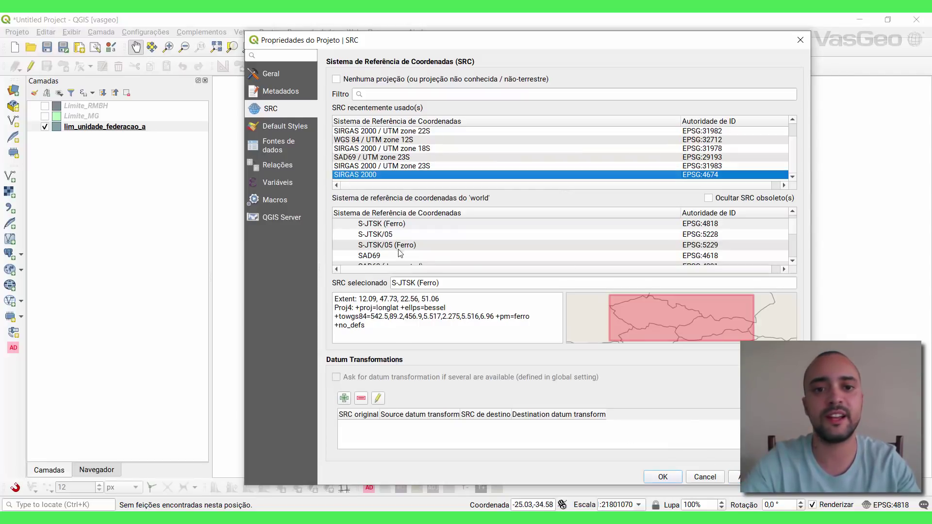
drag(794, 228, 794, 220)
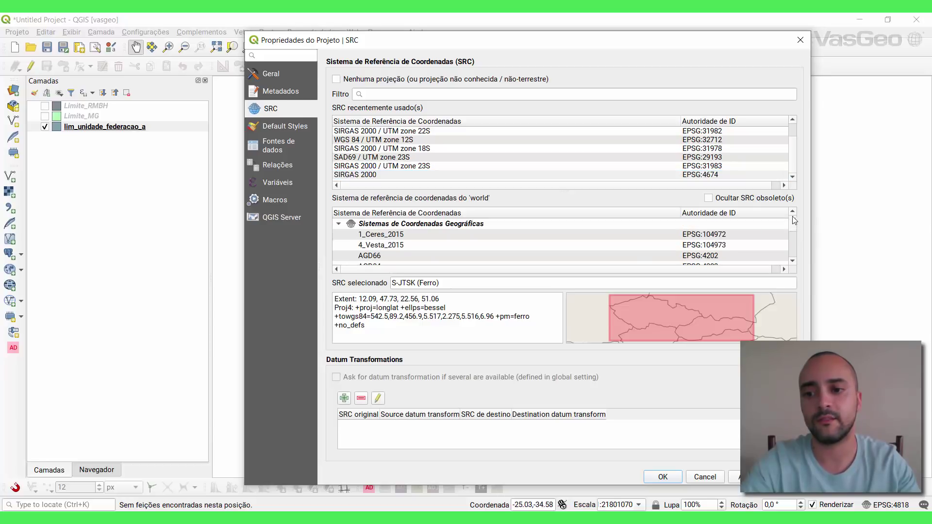
click(360, 175)
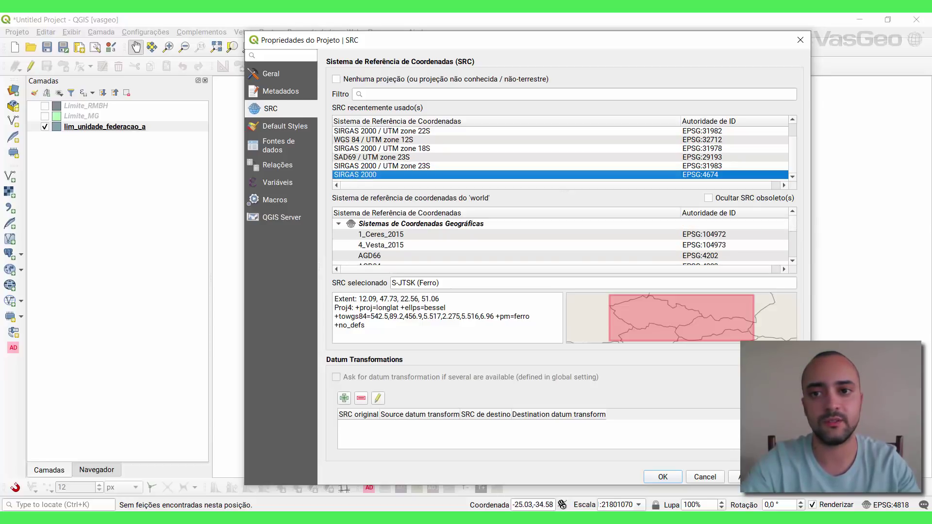
click(734, 477)
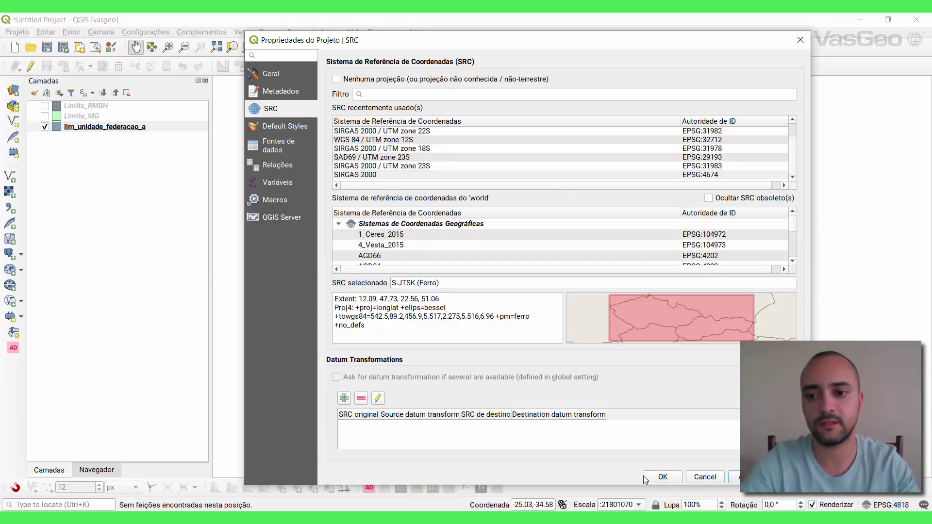
click(663, 477)
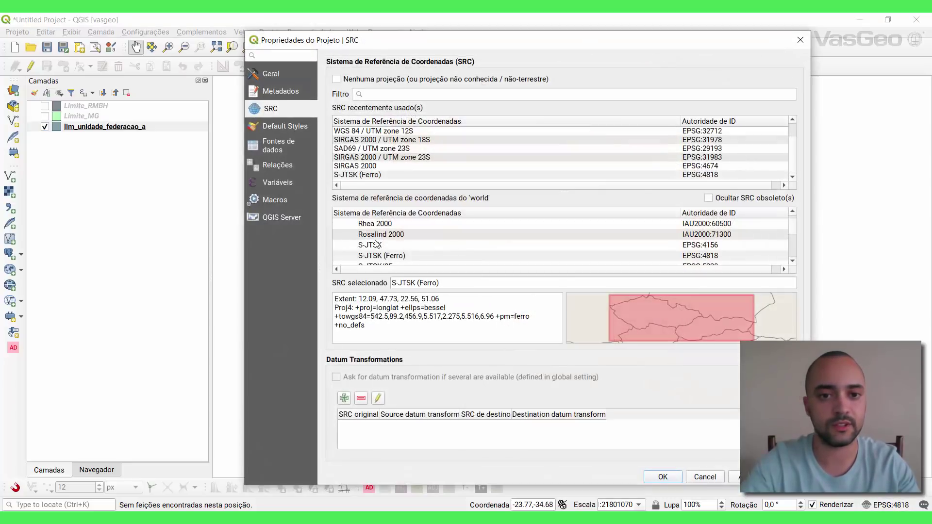
Filter the coordinate reference systems by "sirgas" and set the project to the geographic system SIRGAS 2000, EPSG:4674.
drag(461, 286, 383, 285)
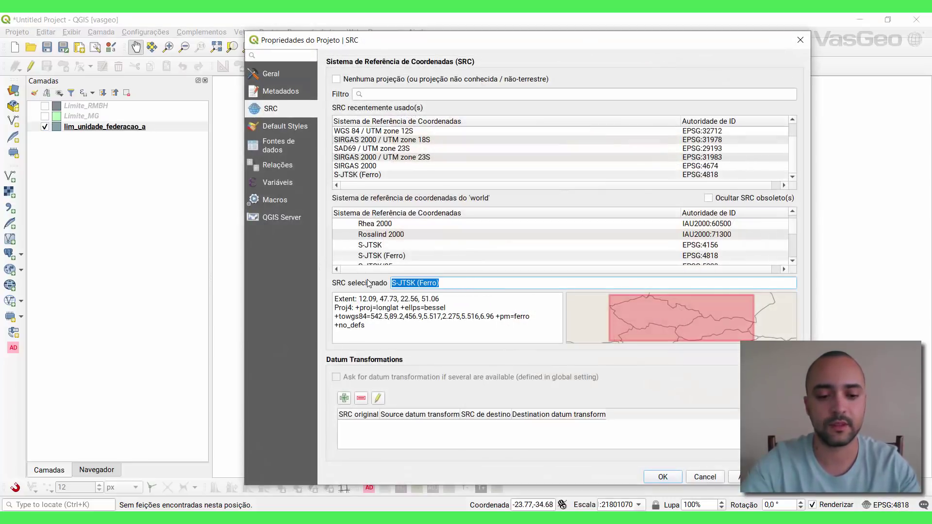
click(378, 94)
text(sirgas)
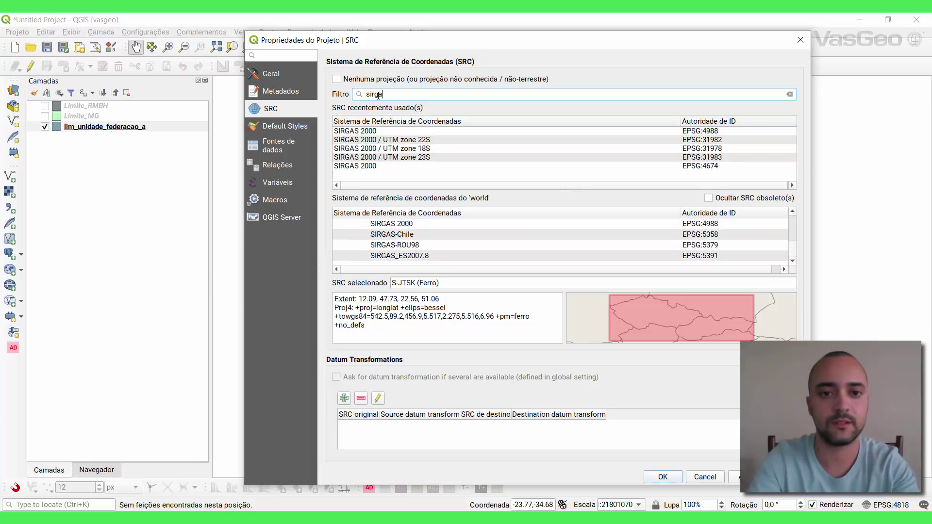
click(392, 224)
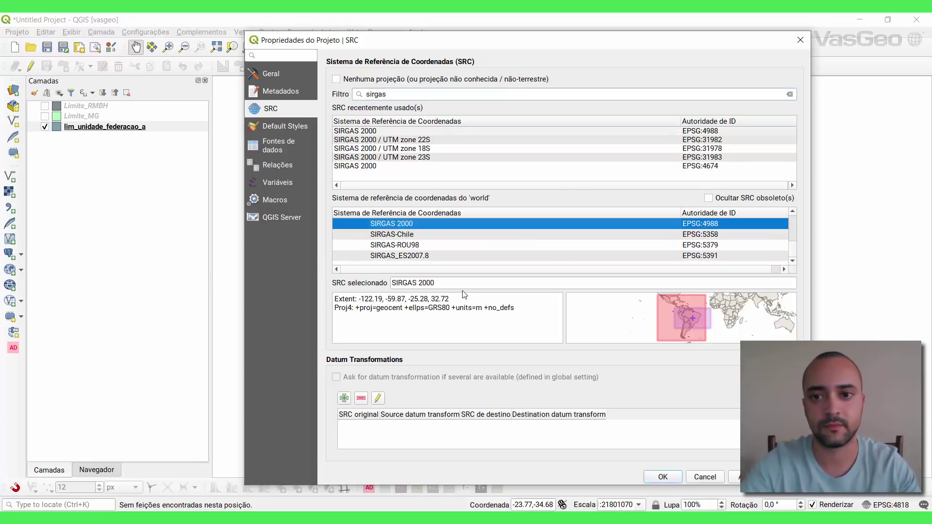
scroll(422, 250, up, 1)
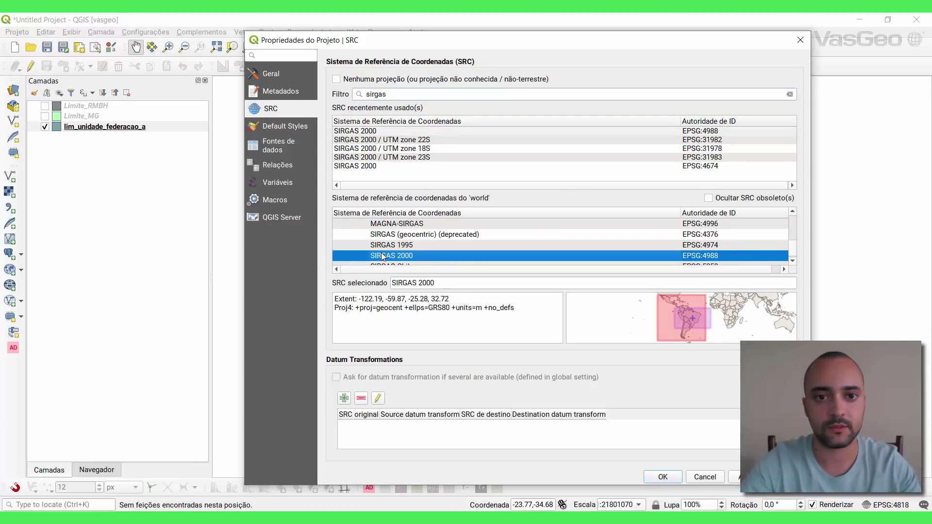
scroll(381, 254, up, 6)
drag(794, 242, 791, 222)
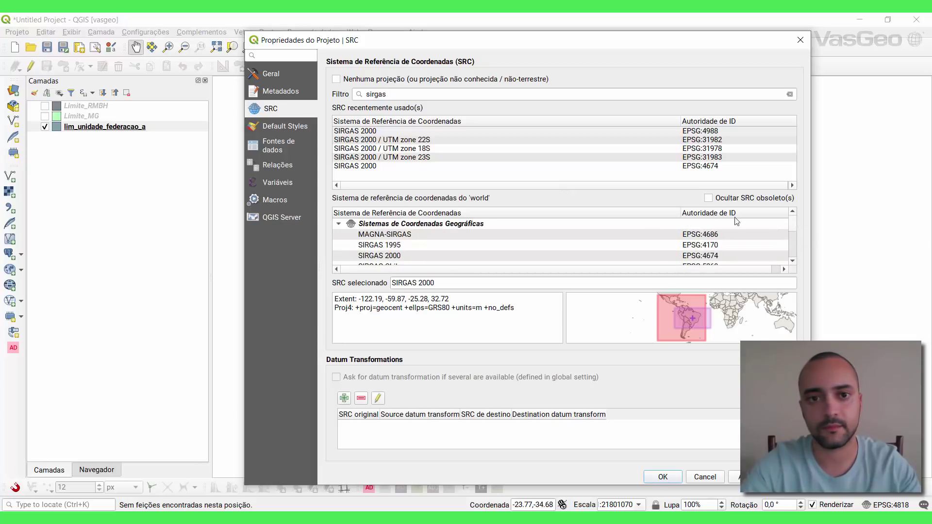
click(380, 256)
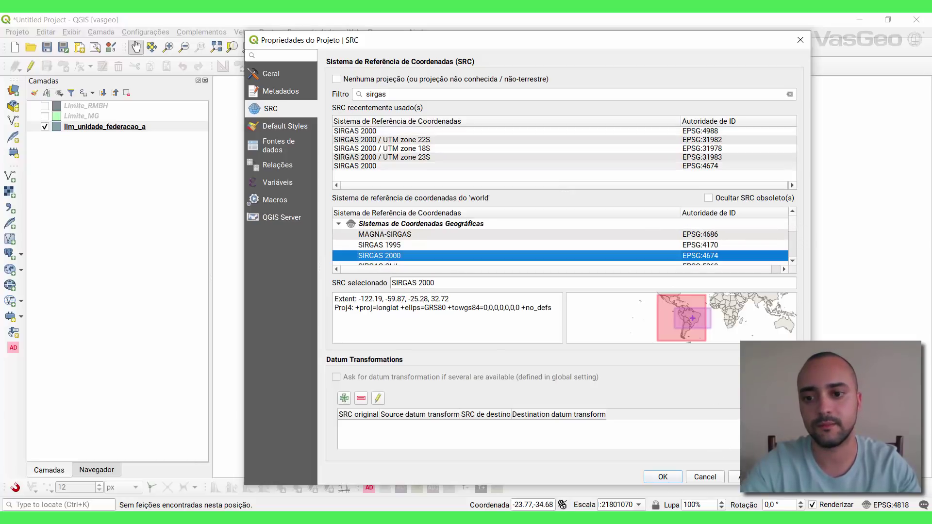
click(735, 476)
click(663, 477)
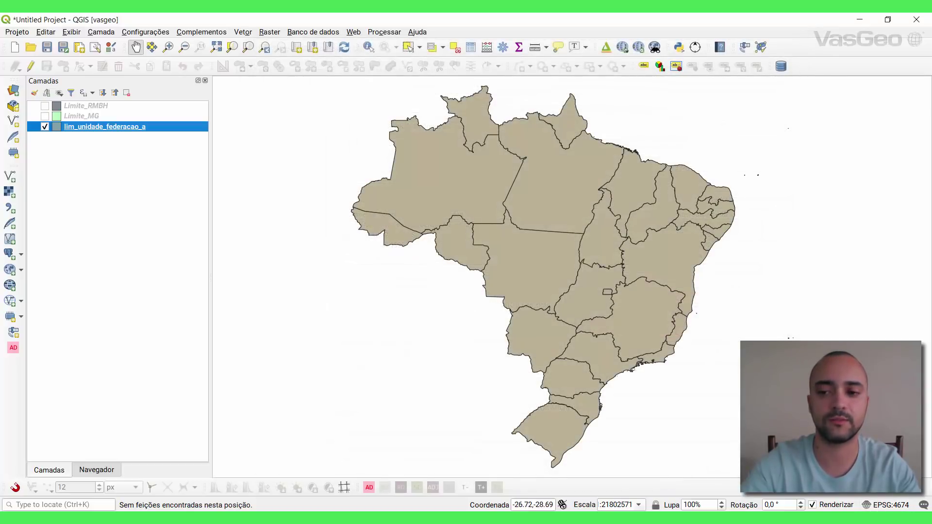
Examine the coordinate system and units in the lim_unidade_federacao_a layer's provider information, and close its properties.
right_click(107, 126)
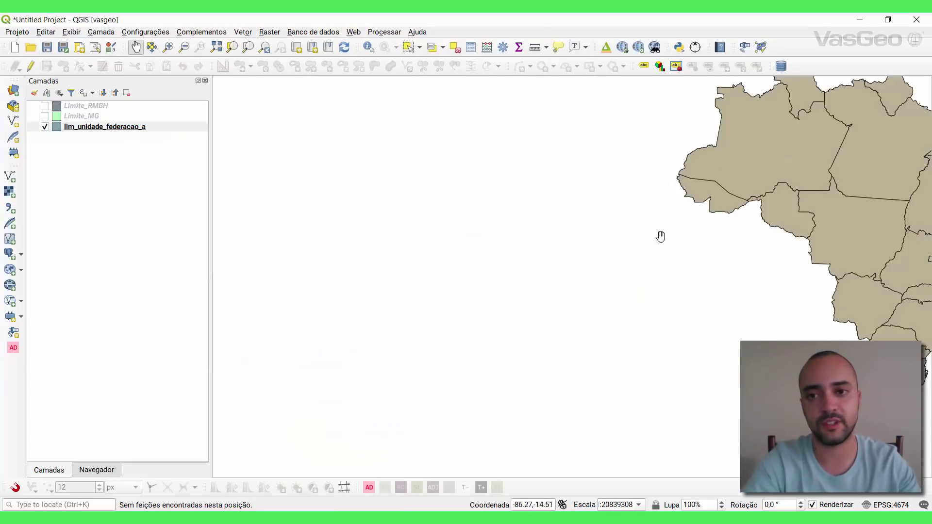
drag(806, 221, 676, 253)
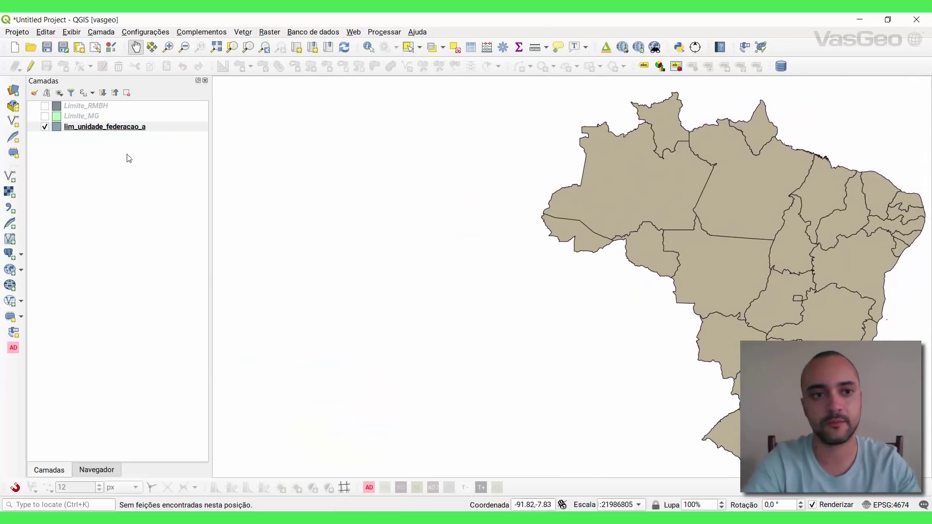
right_click(83, 133)
right_click(87, 130)
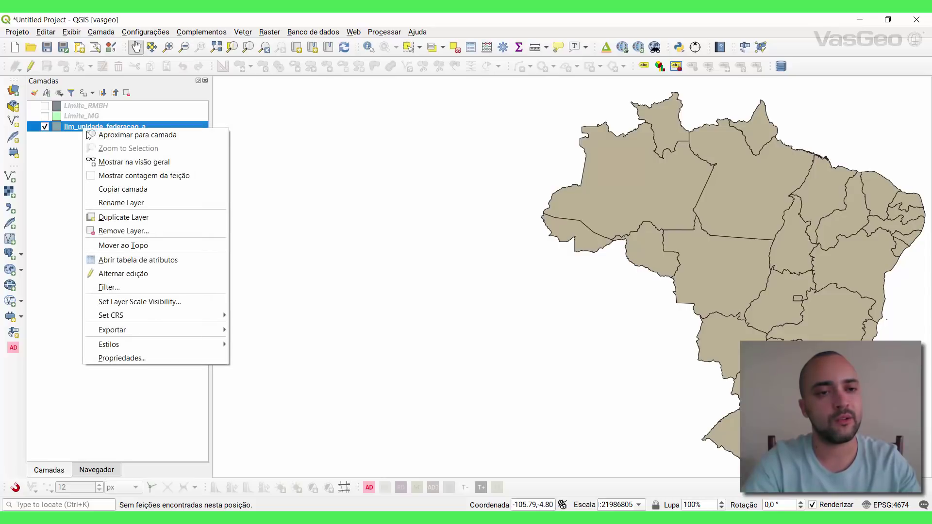
click(122, 359)
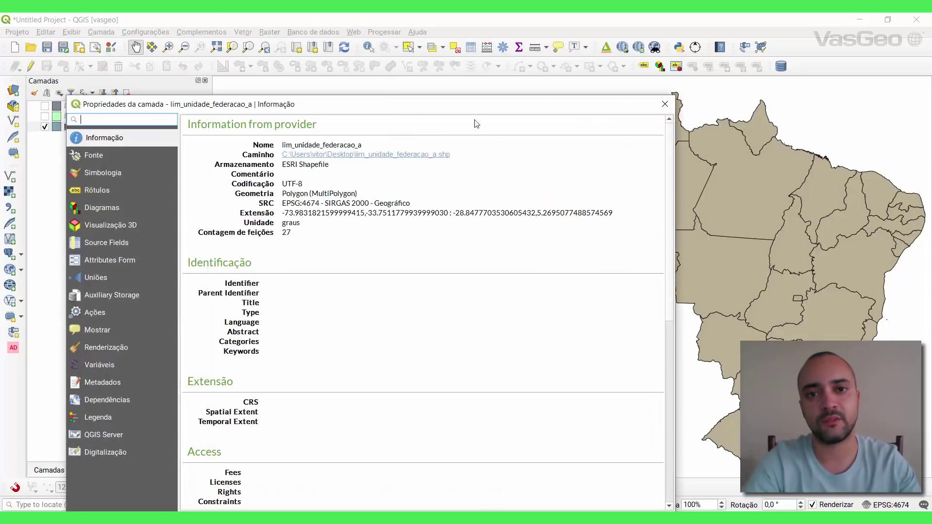
drag(546, 98, 505, 102)
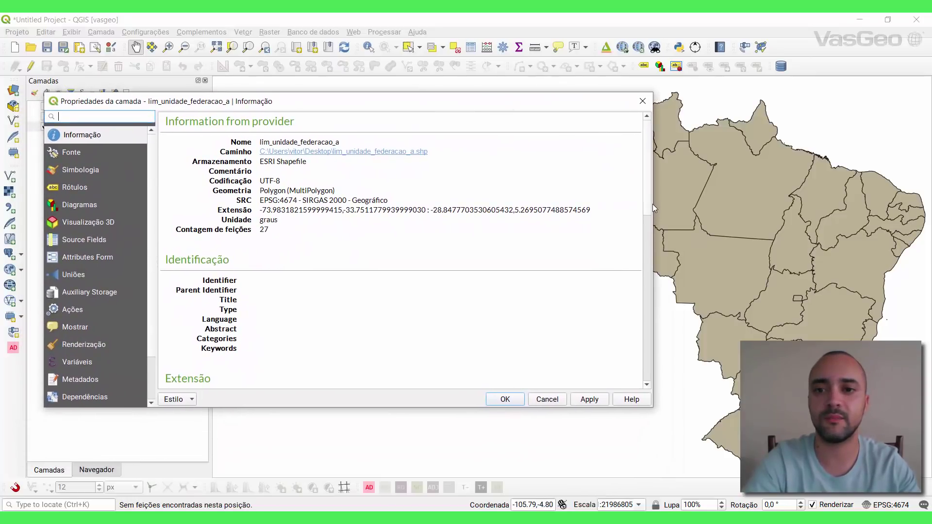
drag(653, 203, 511, 207)
scroll(379, 208, down, 2)
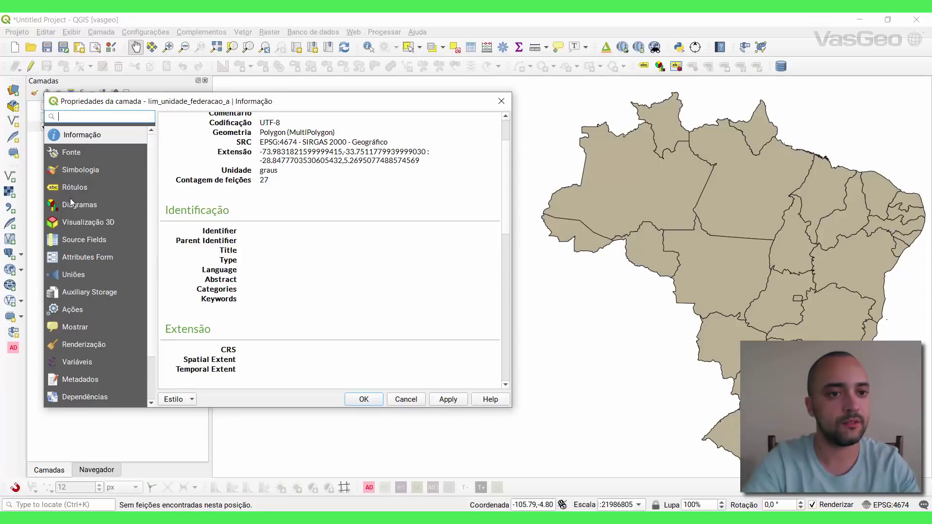
scroll(77, 152, down, 1)
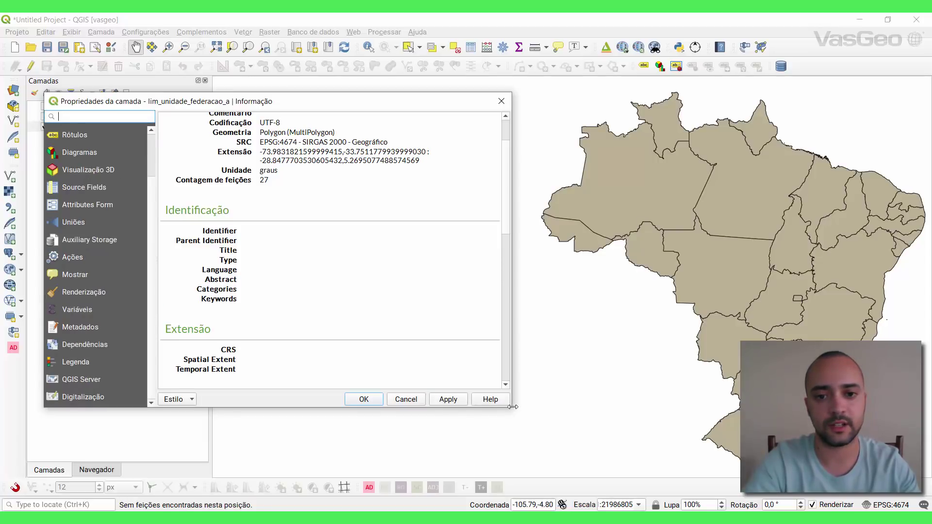
drag(512, 409, 602, 472)
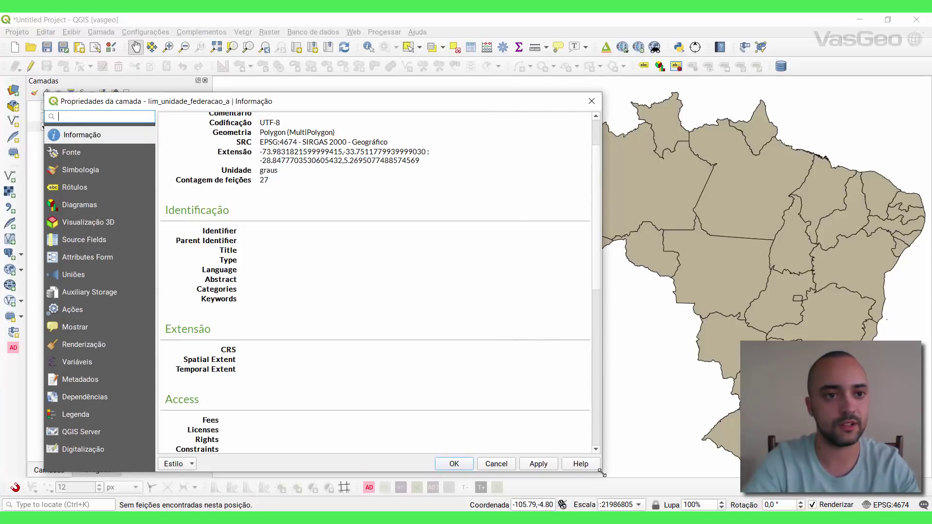
click(592, 101)
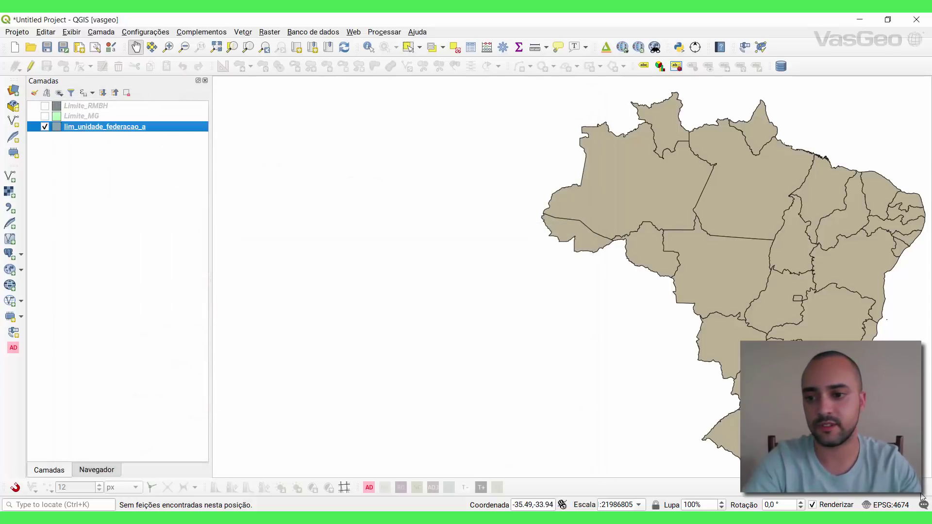
Reopen the project's coordinate reference system settings and collapse the geographic systems and the Aitoff group to reach the other projected systems.
click(887, 504)
drag(390, 44, 186, 40)
scroll(563, 229, up, 5)
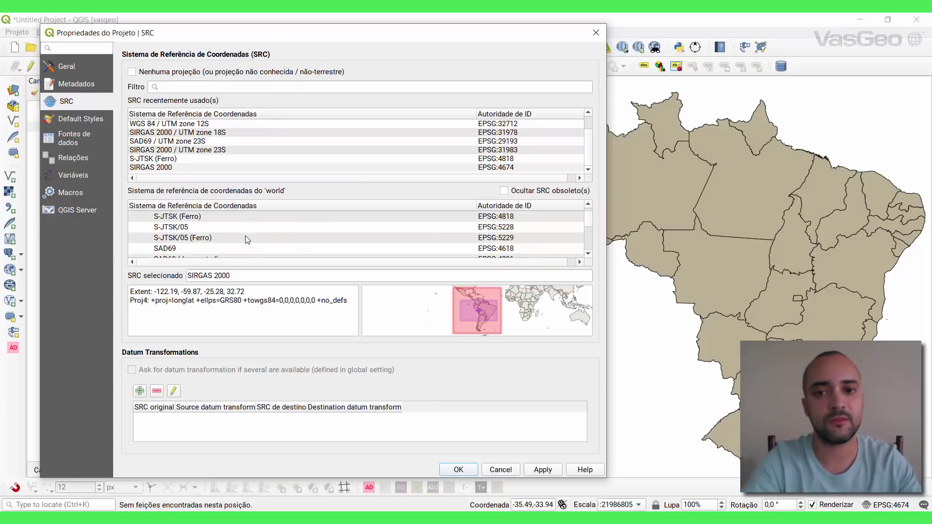
scroll(590, 224, up, 10)
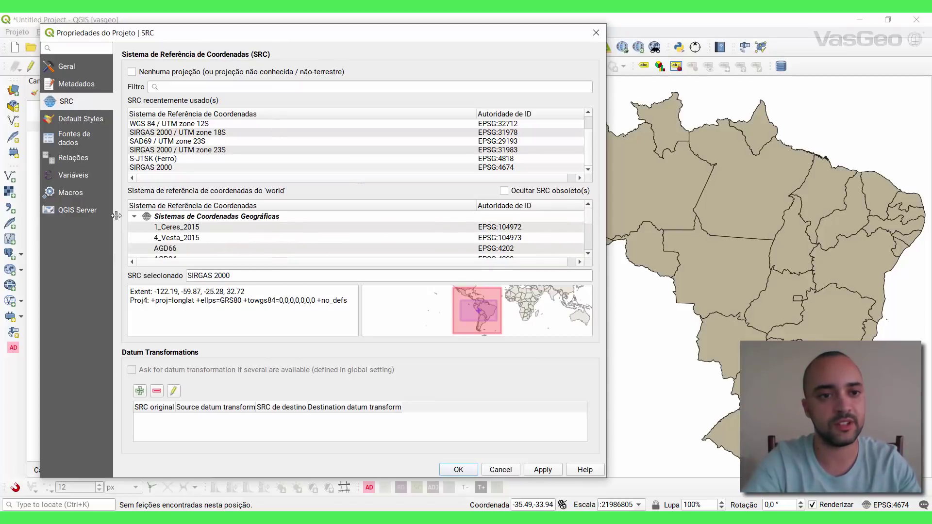
click(134, 216)
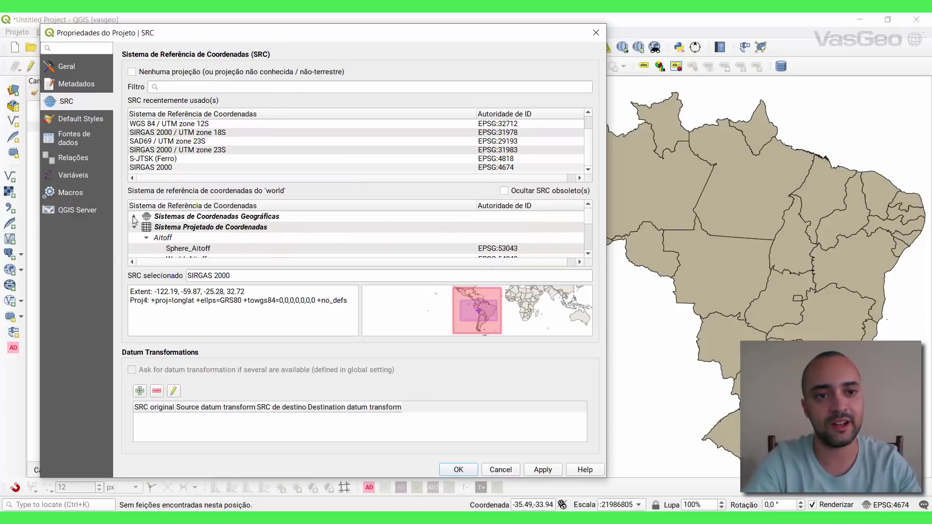
click(146, 238)
scroll(150, 251, down, 1)
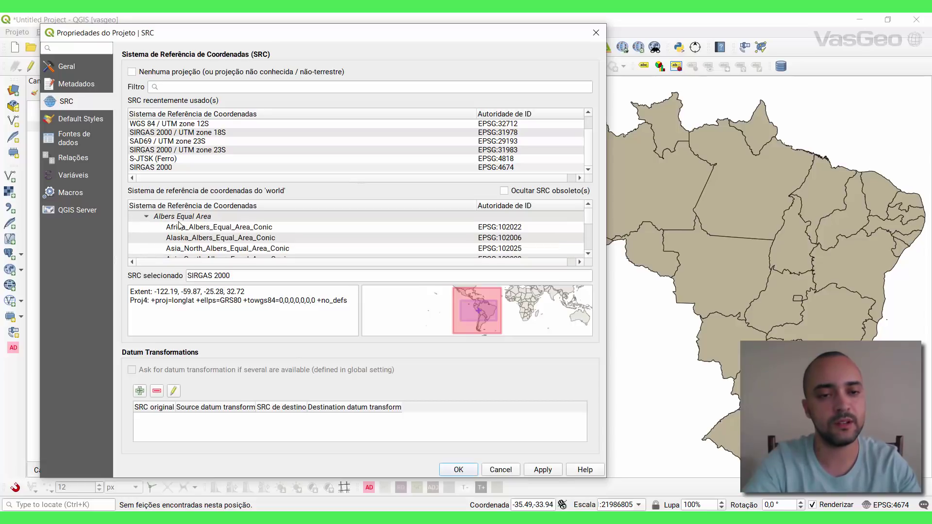
Browse the Albers Equal Area projections, previewing the definitions of the Africa, Alaska and Asia South conic systems.
click(235, 231)
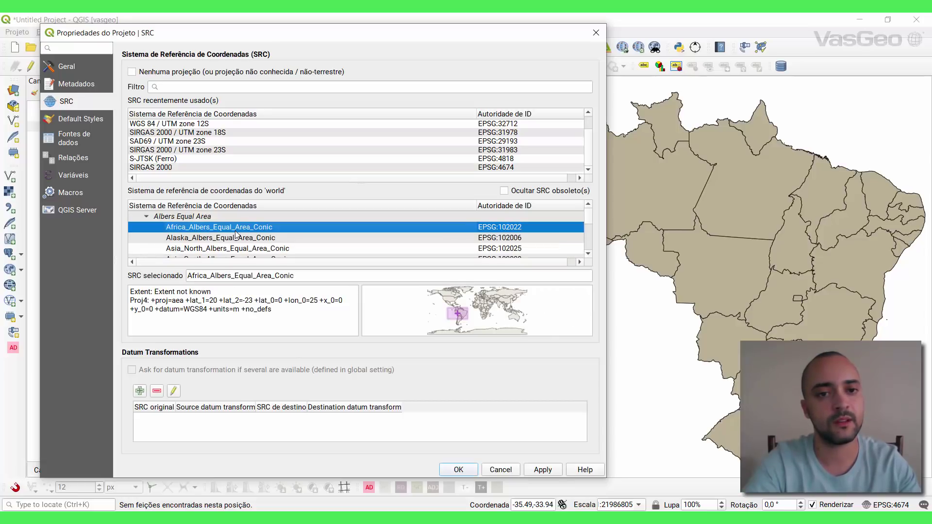
click(209, 240)
scroll(203, 242, down, 2)
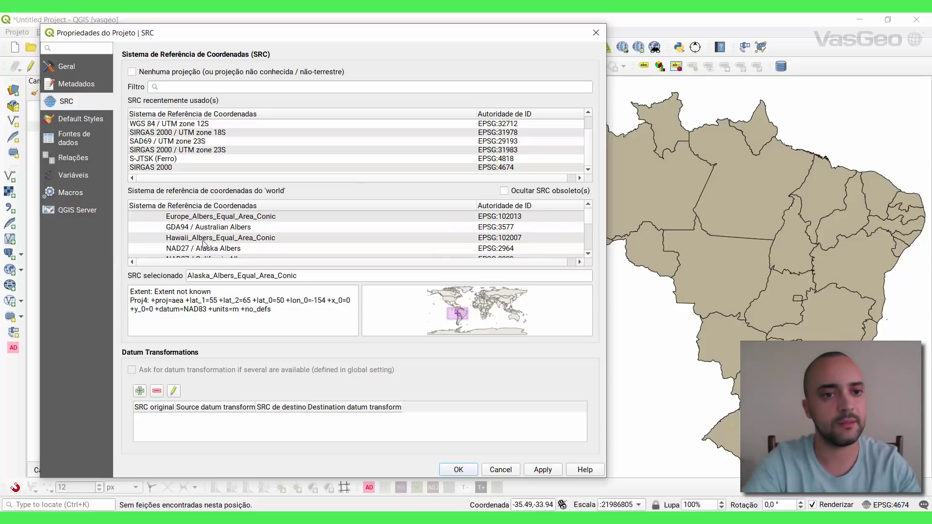
scroll(204, 243, down, 1)
scroll(203, 243, up, 3)
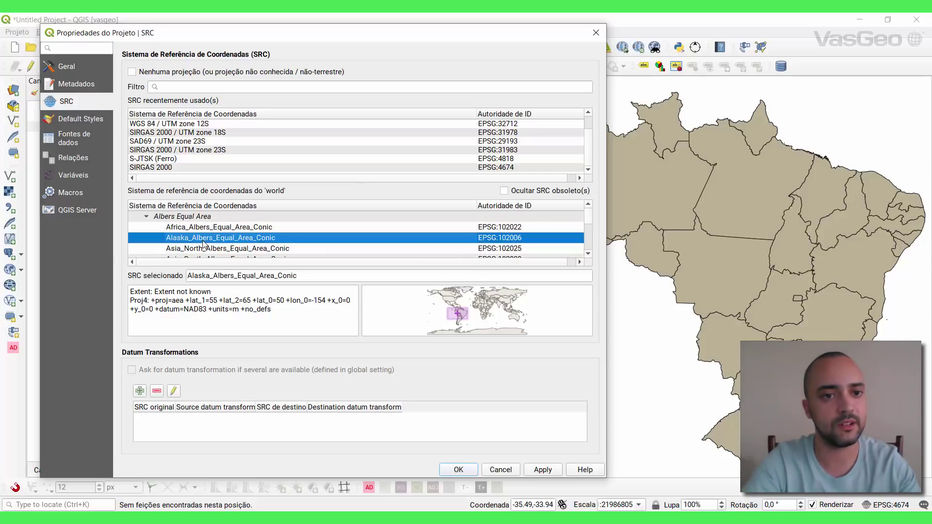
scroll(192, 252, down, 1)
click(195, 232)
scroll(194, 232, up, 1)
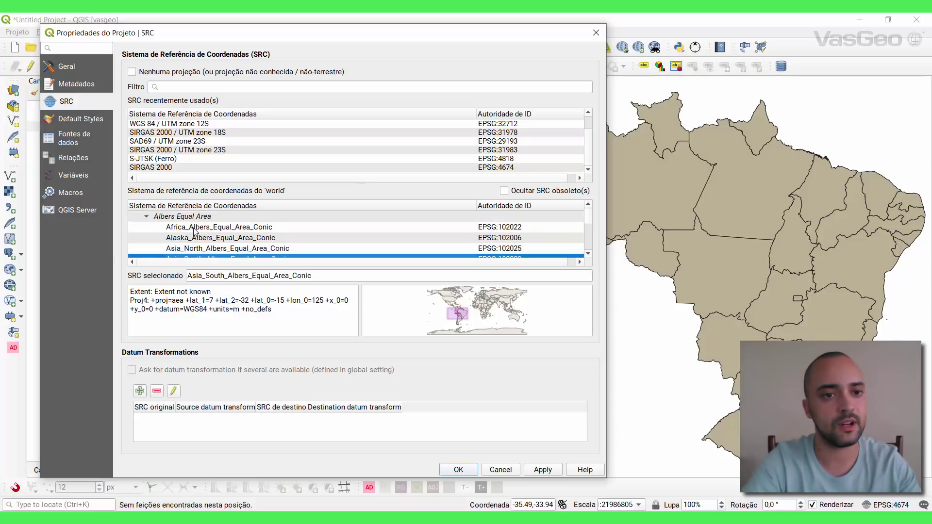
scroll(194, 241, down, 10)
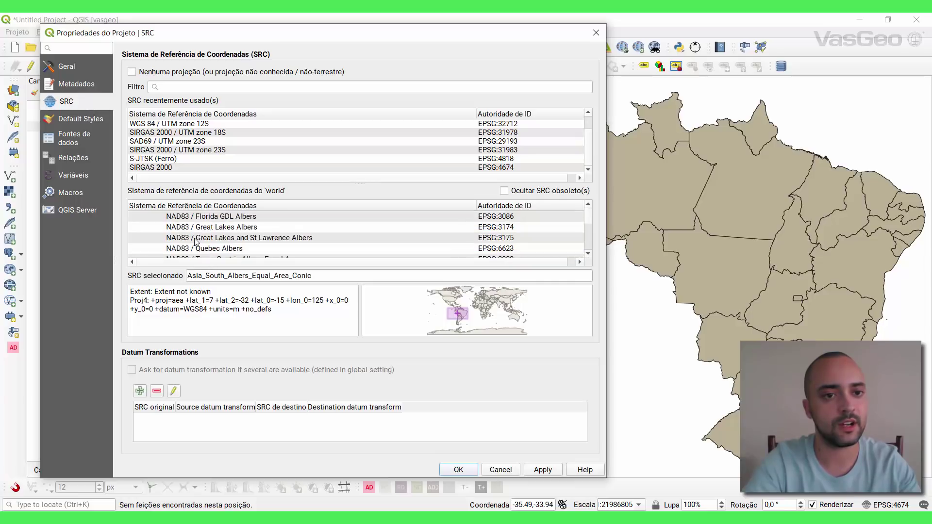
scroll(196, 241, up, 6)
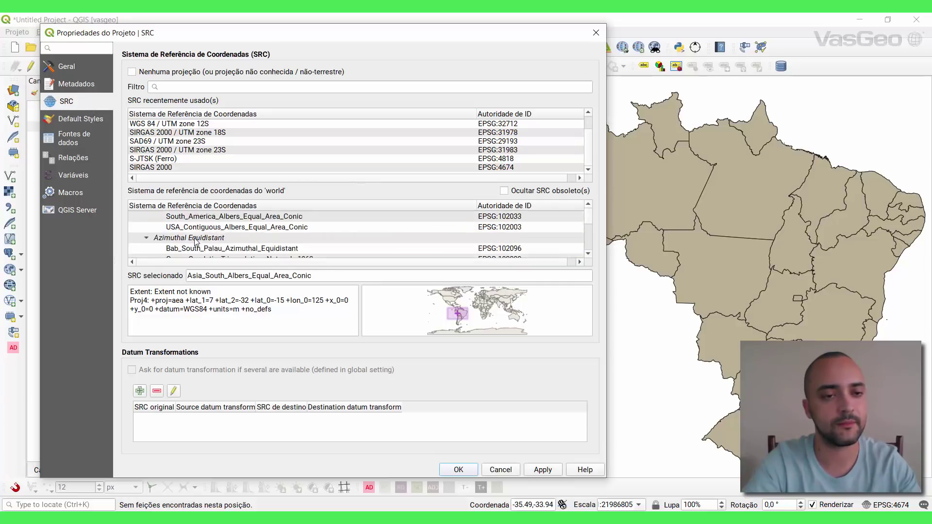
Apply the projected system South_America_Albers_Equal_Area_Conic, EPSG:102033, to the project, keeping the map in view.
click(365, 249)
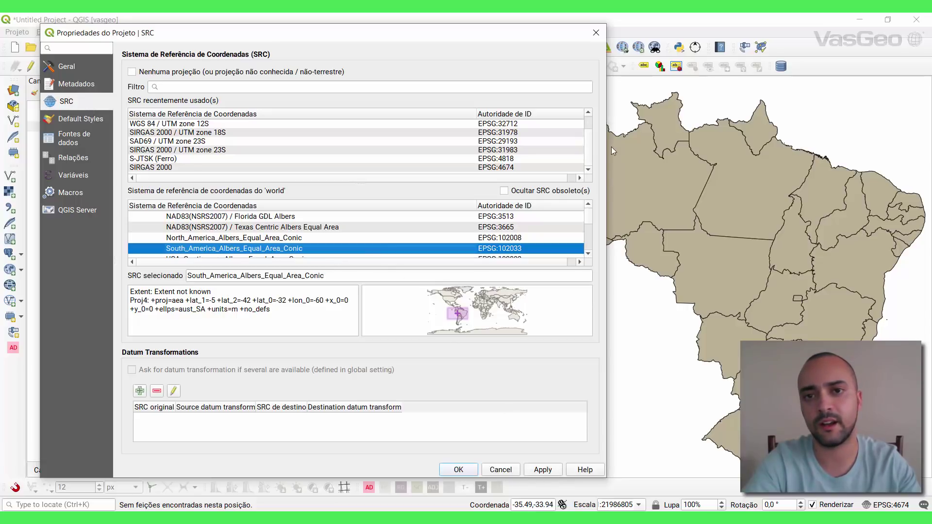
drag(452, 35, 283, 33)
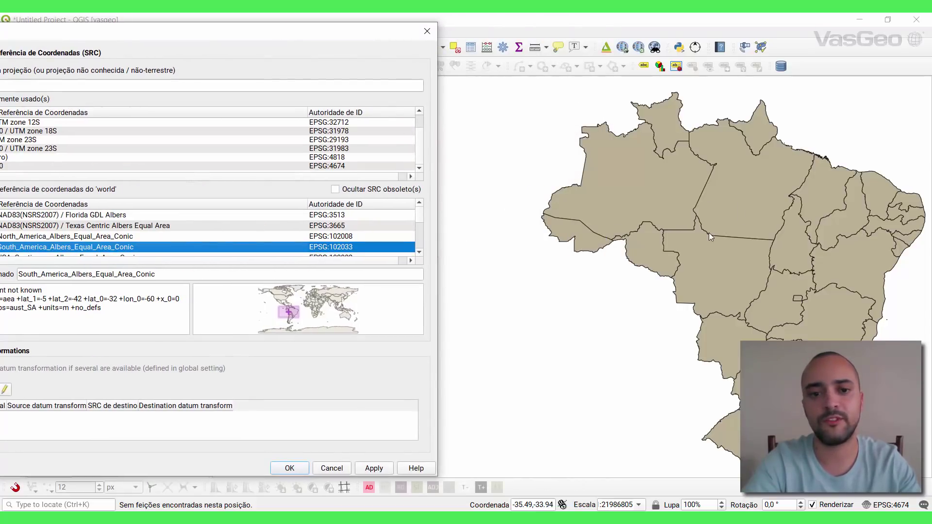
click(373, 469)
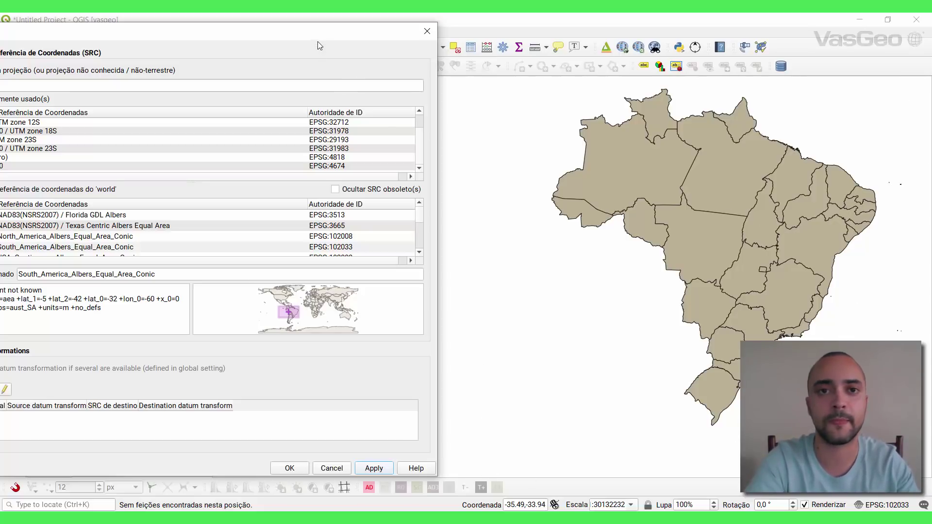
Set the project's coordinate reference system to North_America_Albers_Equal_Area_Conic, EPSG:102008, and close the settings.
drag(319, 44, 390, 40)
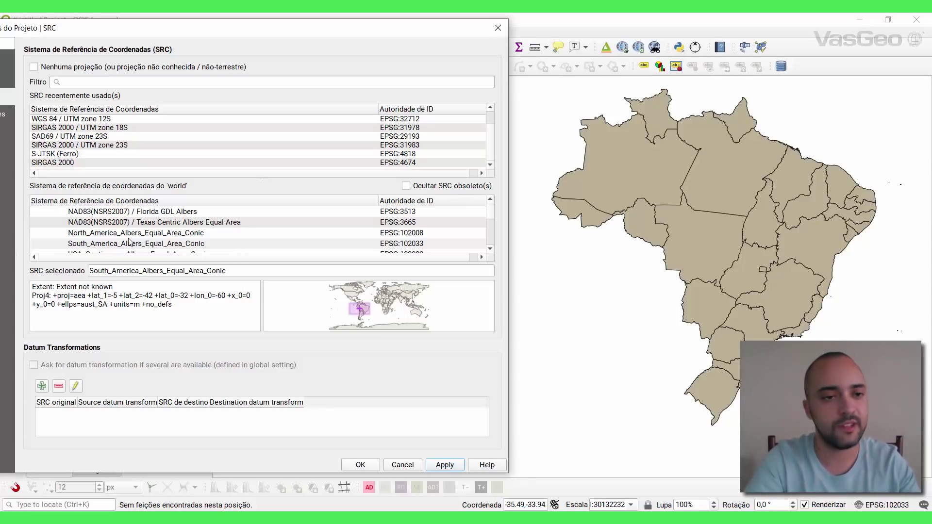
scroll(129, 240, up, 3)
scroll(116, 238, down, 1)
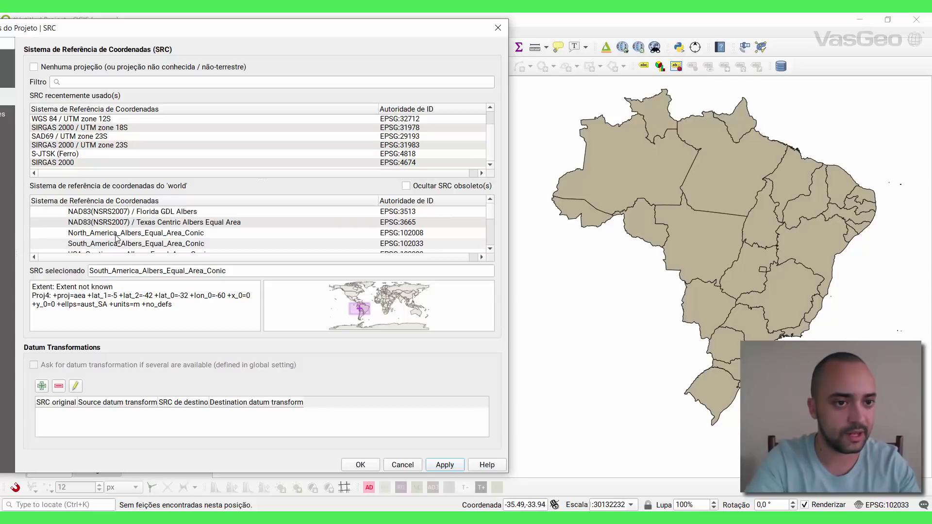
click(118, 235)
click(449, 468)
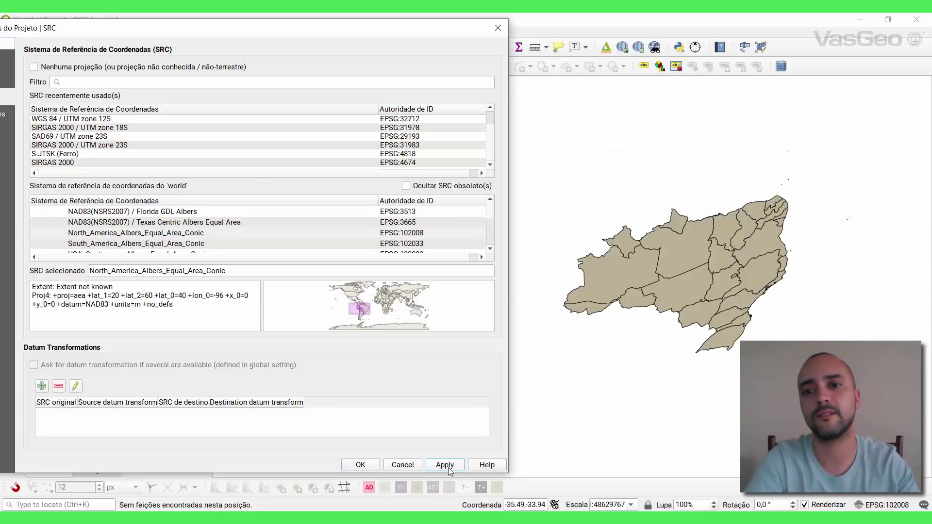
click(353, 465)
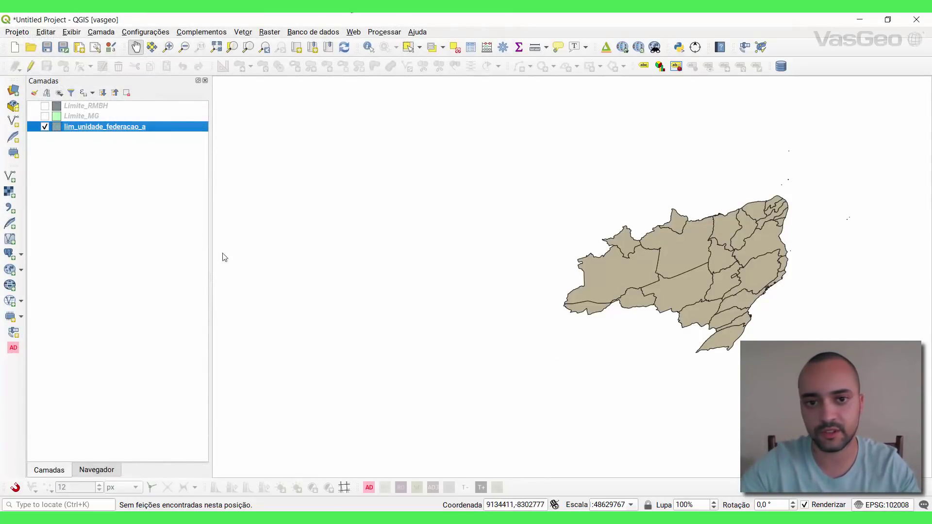
Check the selected system's definition in the project's coordinate reference system settings, close them and inspect the reprojected Brazil map.
key(ctrl+shift+p)
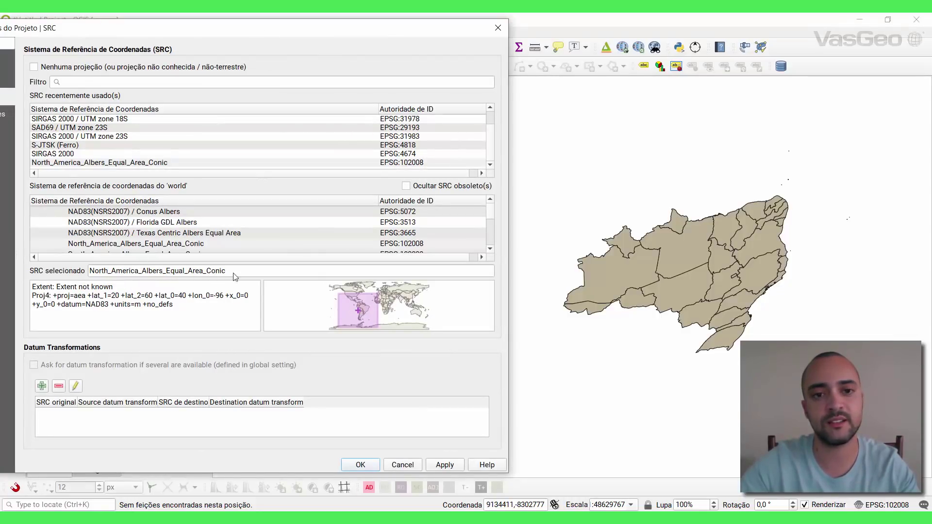
click(360, 464)
drag(692, 274, 660, 320)
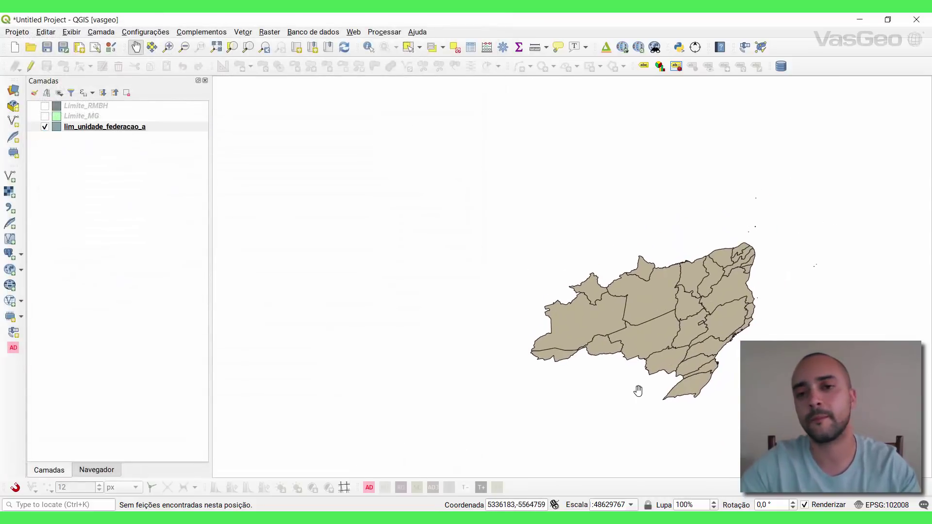
Examine the shape and orientation of the Brazilian states under the North America Albers projection, from the whole country to closer detail.
scroll(611, 306, down, 2)
drag(610, 306, 633, 355)
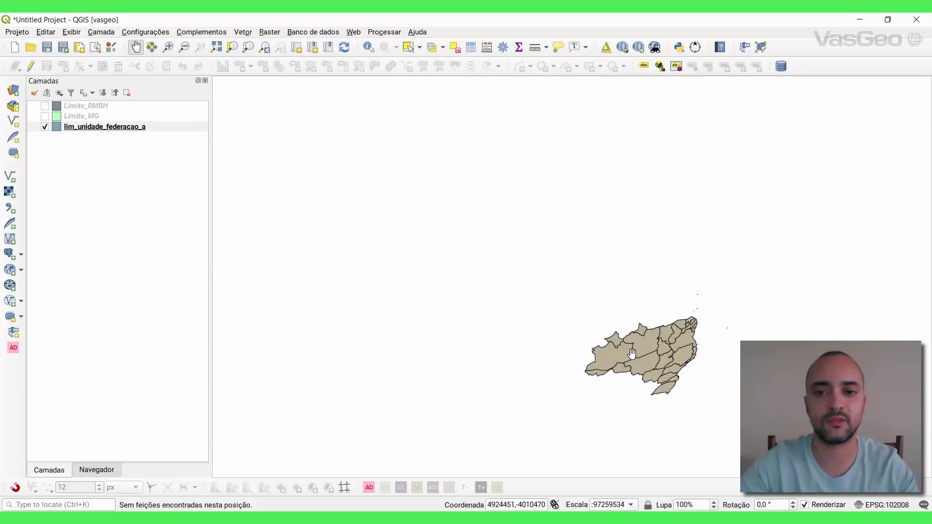
scroll(456, 174, up, 1)
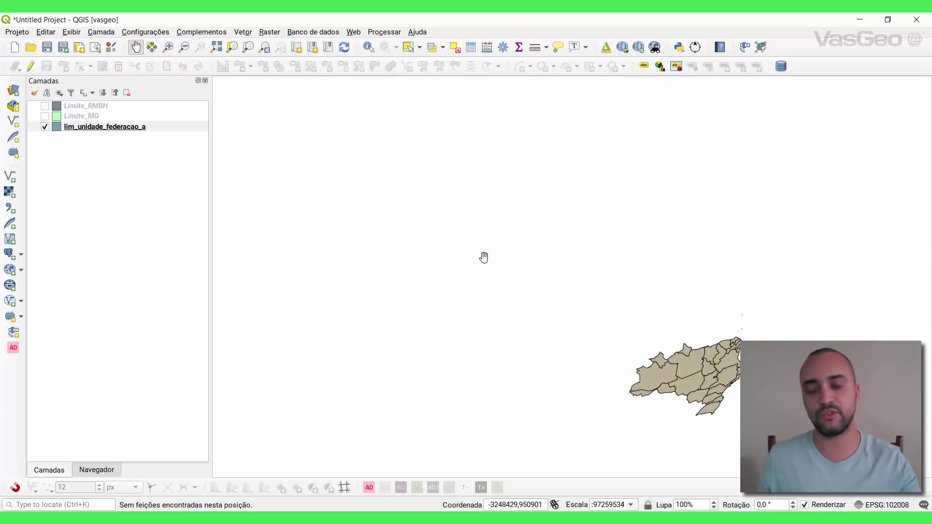
scroll(700, 375, up, 2)
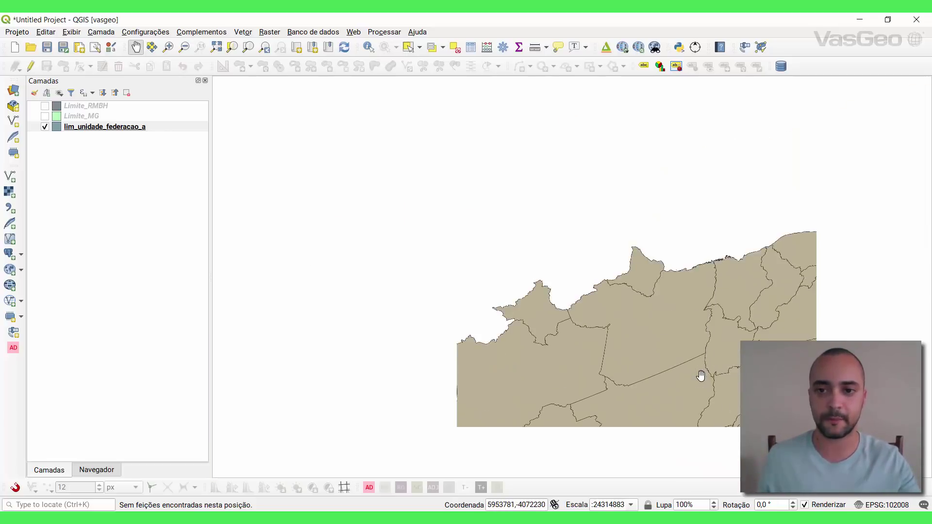
scroll(700, 375, down, 1)
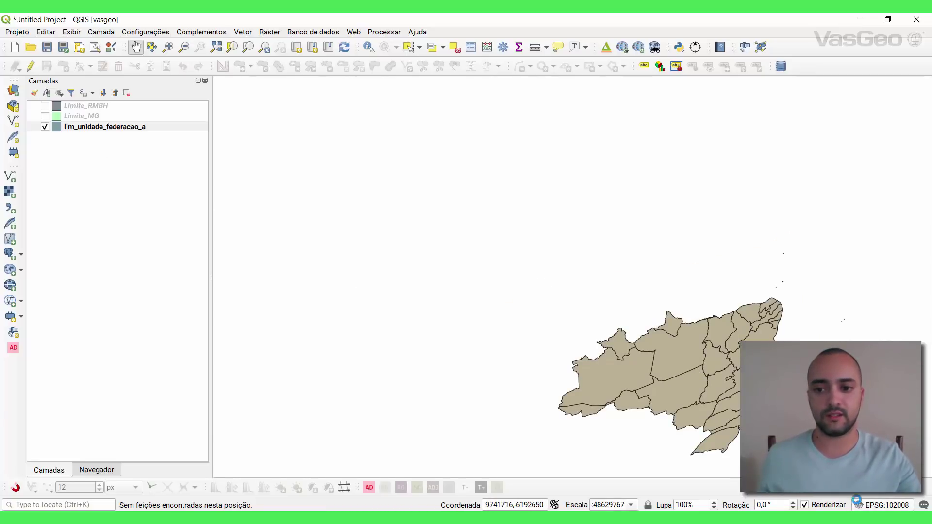
Set the project's coordinate reference system back to South_America_Albers_Equal_Area_Conic, EPSG:102033, and bring the whole of Brazil into view.
click(882, 504)
scroll(82, 251, down, 1)
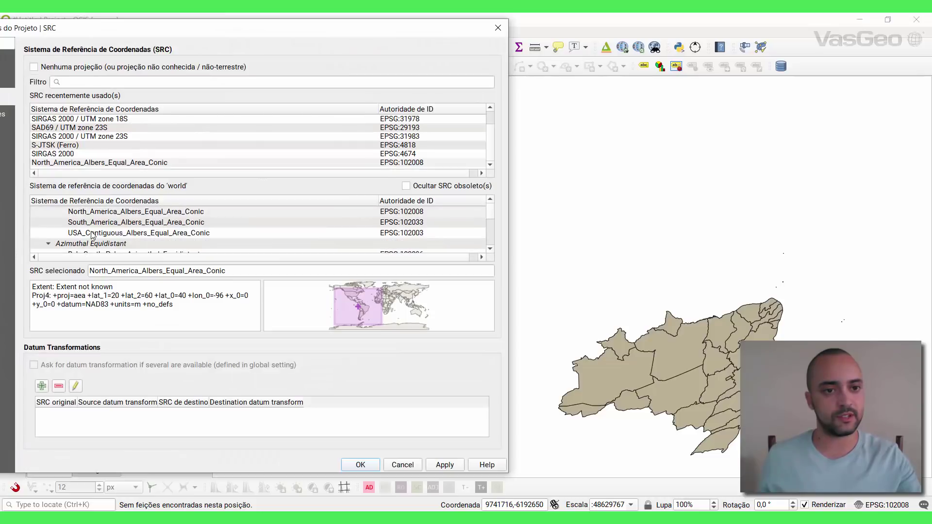
click(125, 224)
click(377, 464)
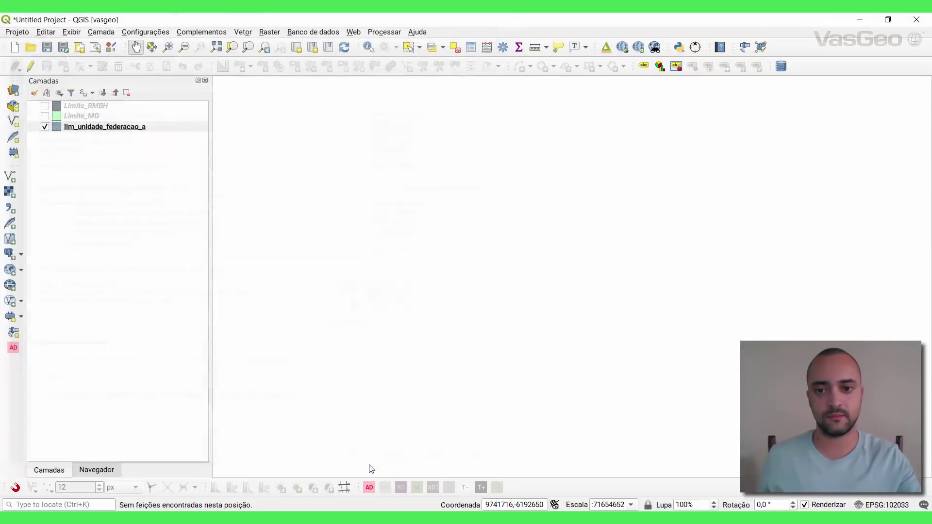
scroll(693, 264, up, 1)
drag(668, 249, 550, 273)
scroll(541, 270, up, 1)
scroll(539, 272, down, 1)
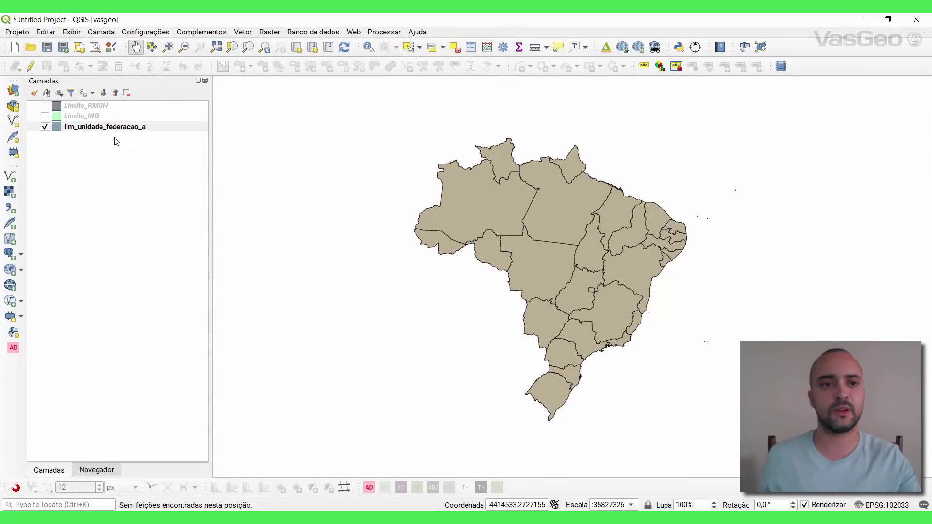
Set the project to the geographic system SIRGAS 2000, EPSG:4674, and check the reference system of the lim_unidade_federacao_a layer.
click(884, 506)
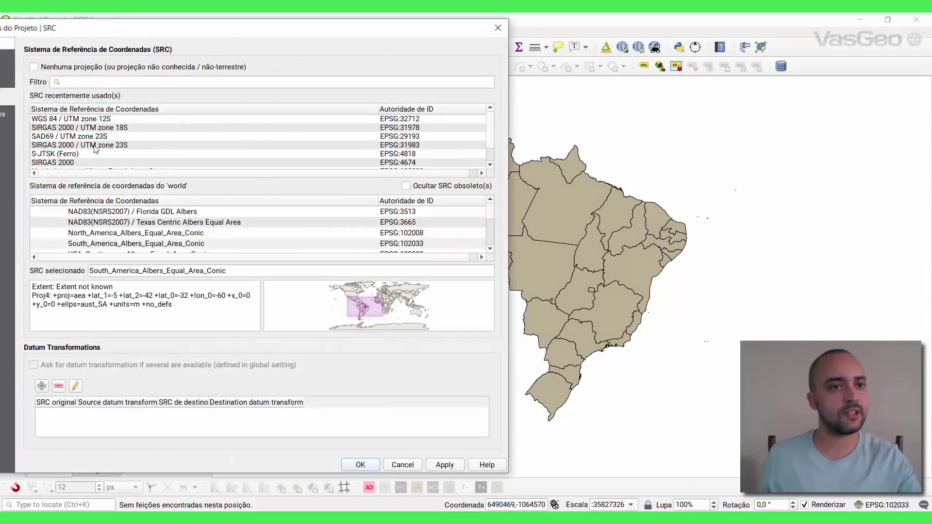
click(51, 146)
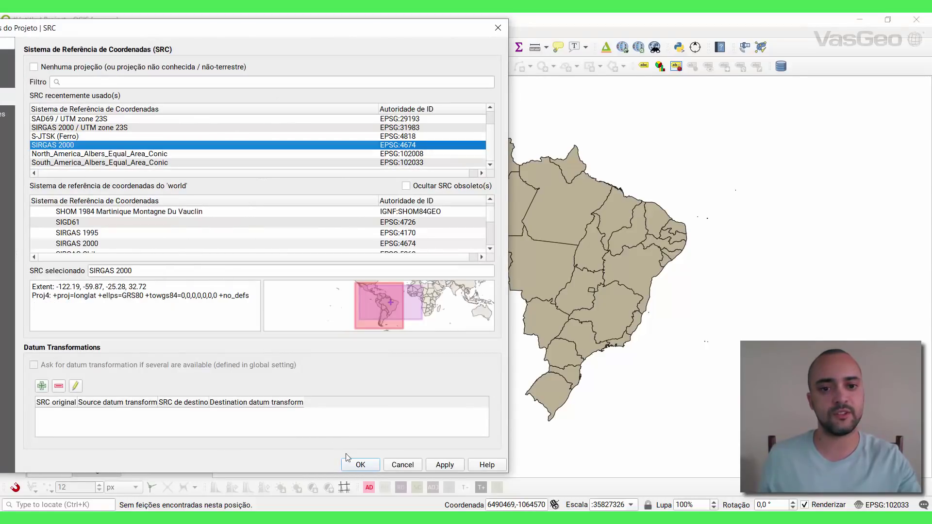
click(360, 465)
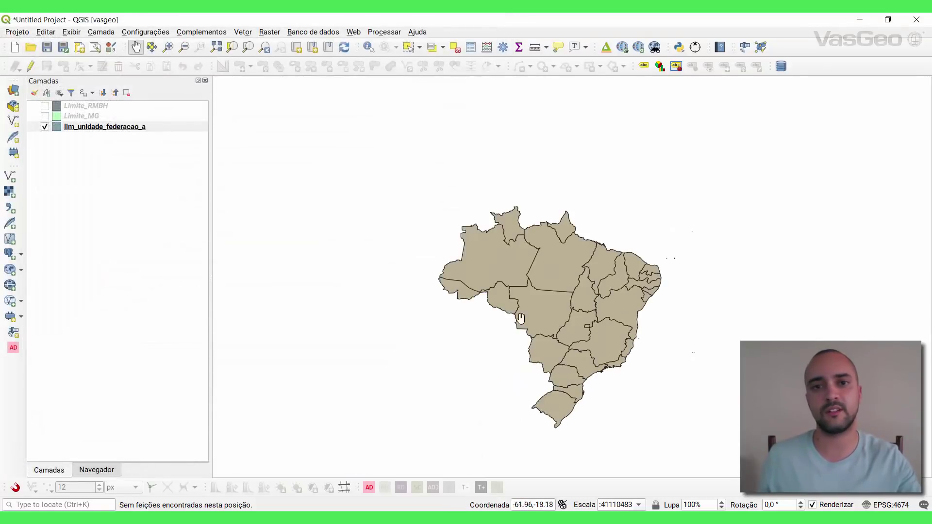
scroll(559, 373, up, 1)
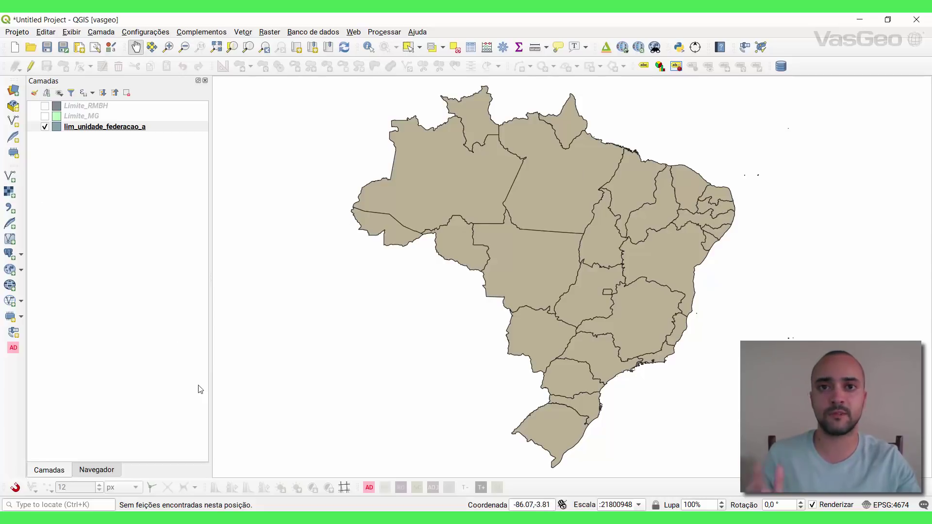
click(91, 128)
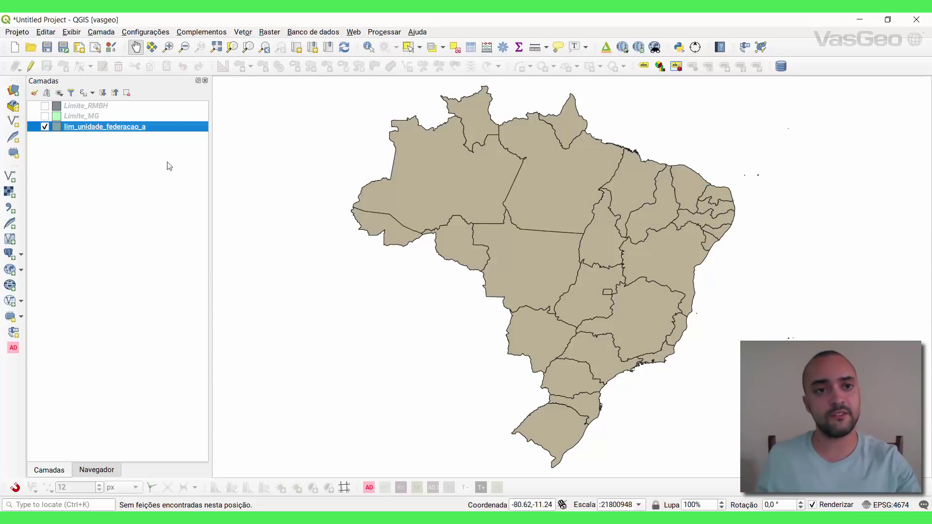
mouse_move(110, 132)
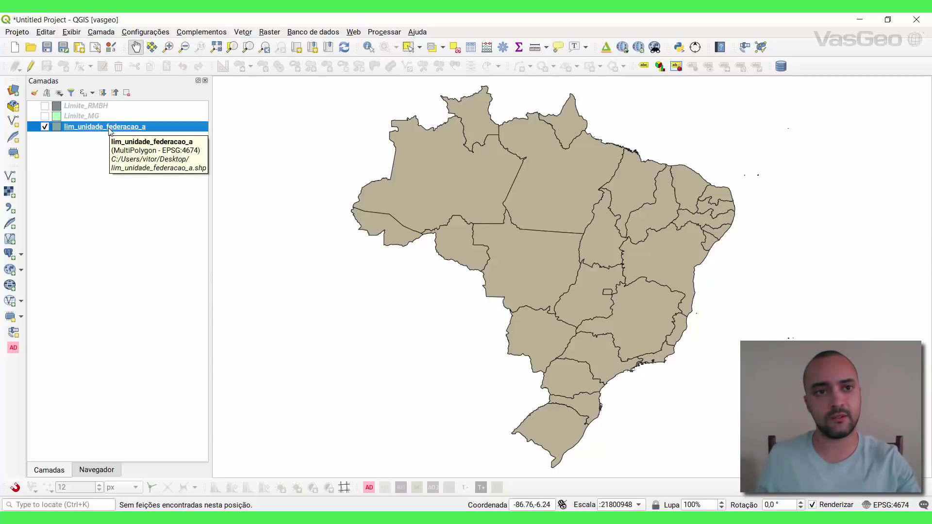
Apply the projected system SIRGAS 2000 / UTM zone 23S, EPSG:31983, to the project, keeping the settings open beside the map.
click(887, 504)
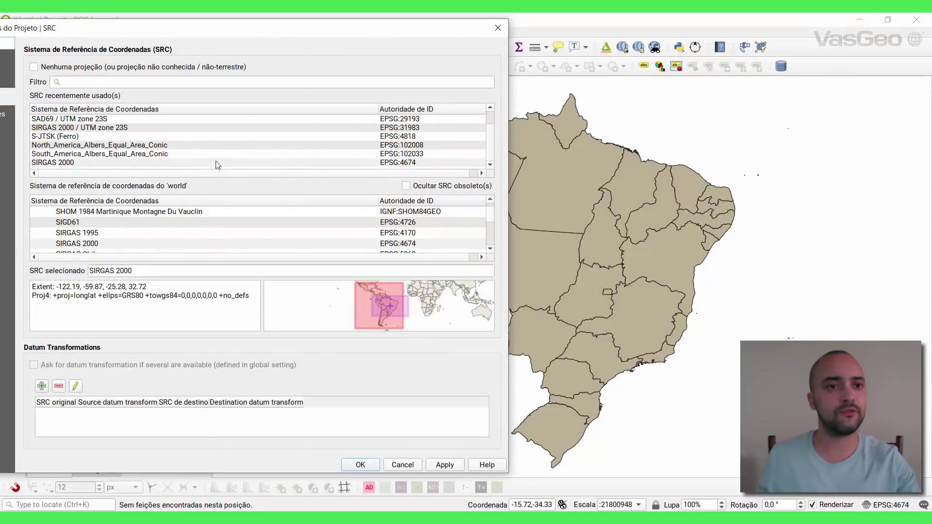
click(70, 127)
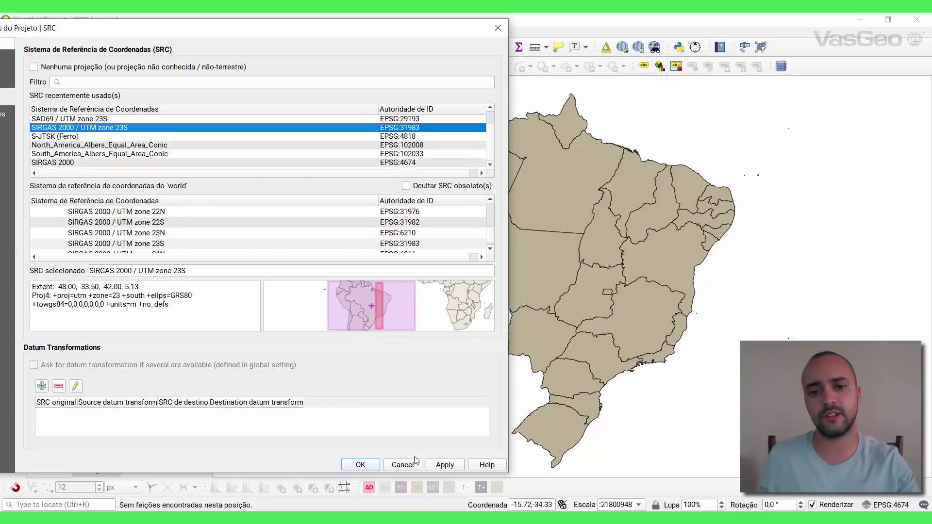
drag(339, 28, 142, 27)
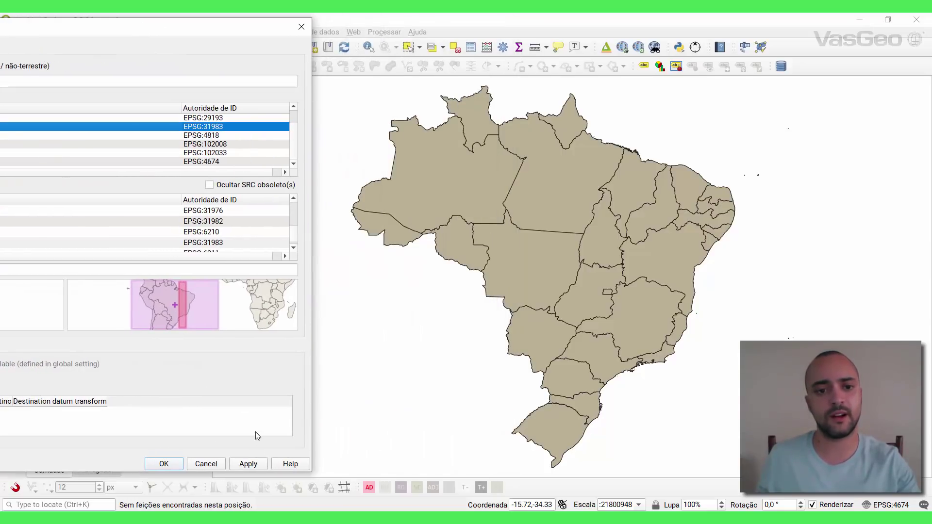
click(248, 464)
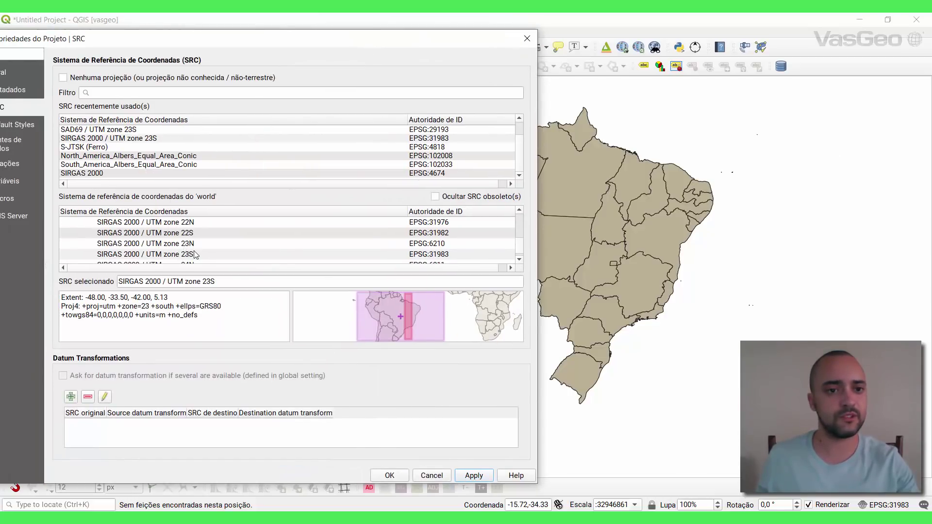
Apply SIRGAS 2000 / UTM zone 25S, EPSG:31985, to the project with the Brazil map uncovered for comparison.
scroll(180, 247, down, 3)
click(172, 256)
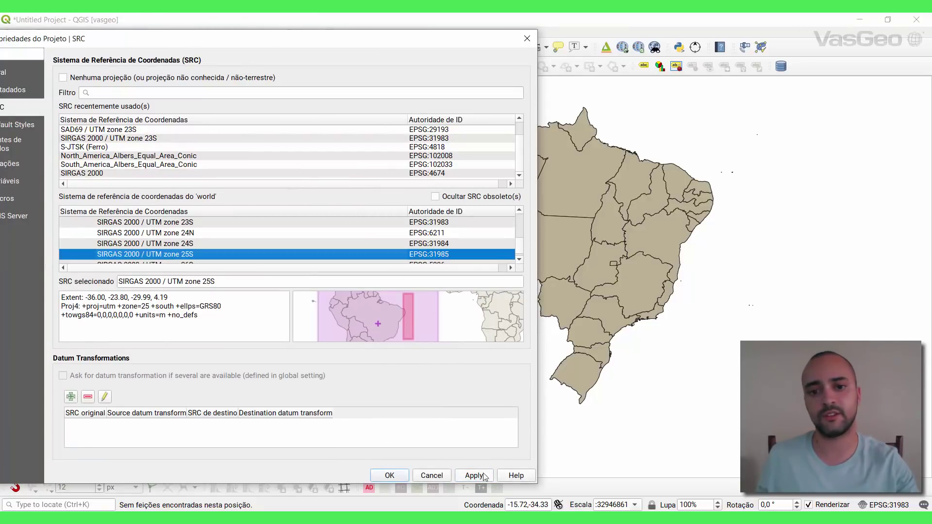
drag(410, 47, 206, 53)
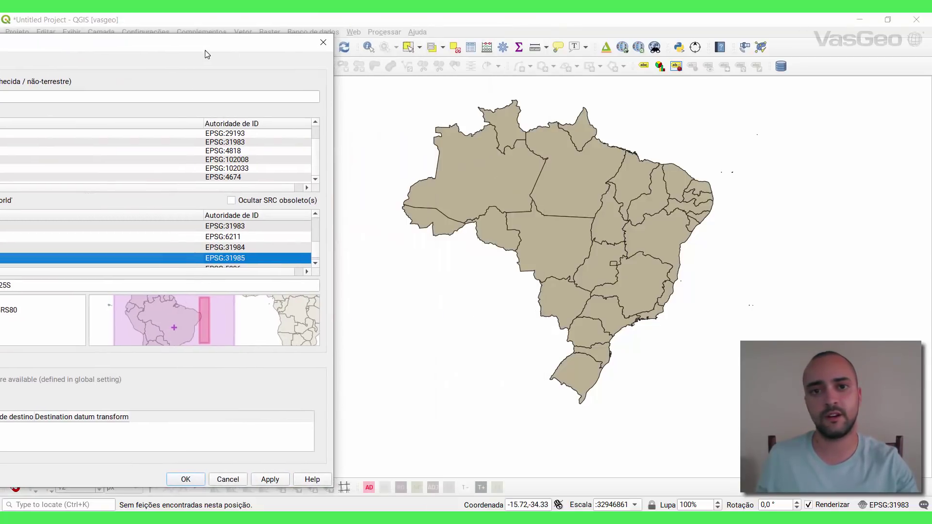
click(270, 481)
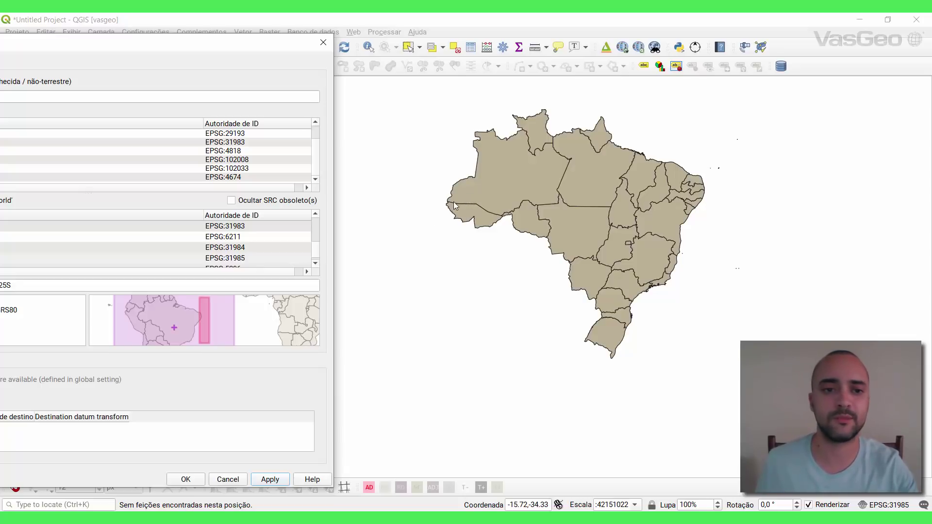
Preview the extents of SIRGAS 2000 / UTM zones 24S, 23S, 22S and 21S in the project's reference system settings.
drag(239, 46, 308, 46)
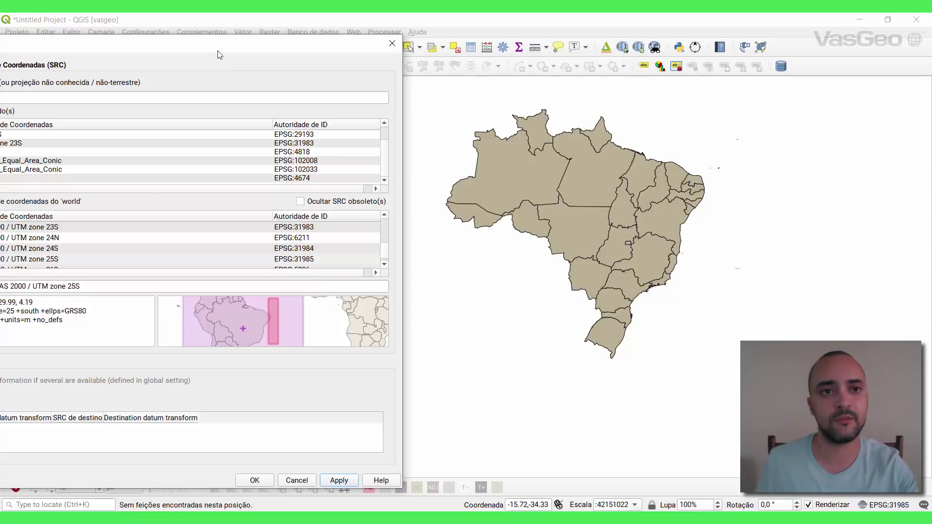
drag(248, 49, 407, 51)
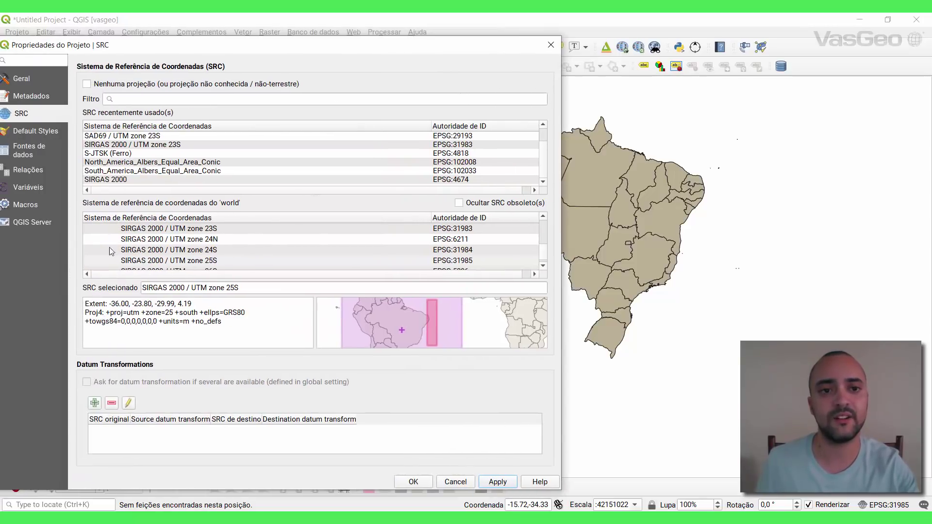
click(204, 251)
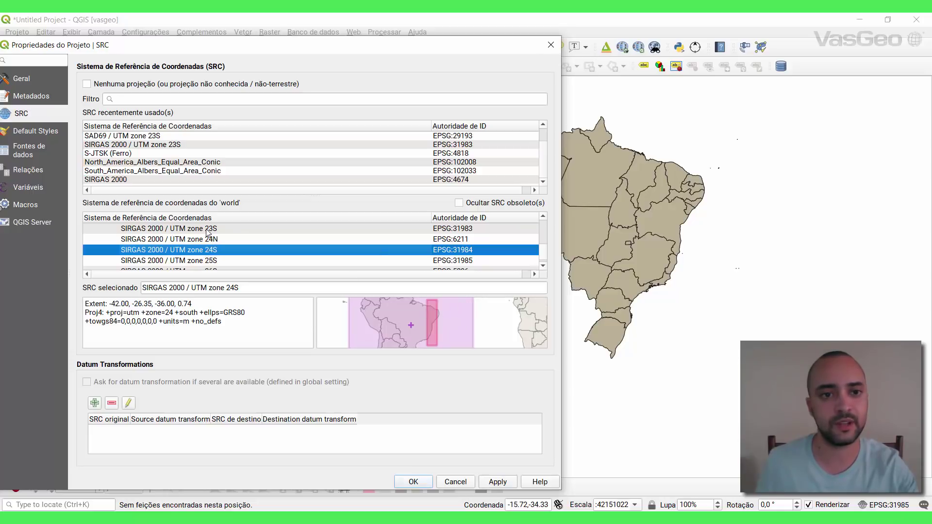
click(207, 230)
scroll(201, 248, up, 1)
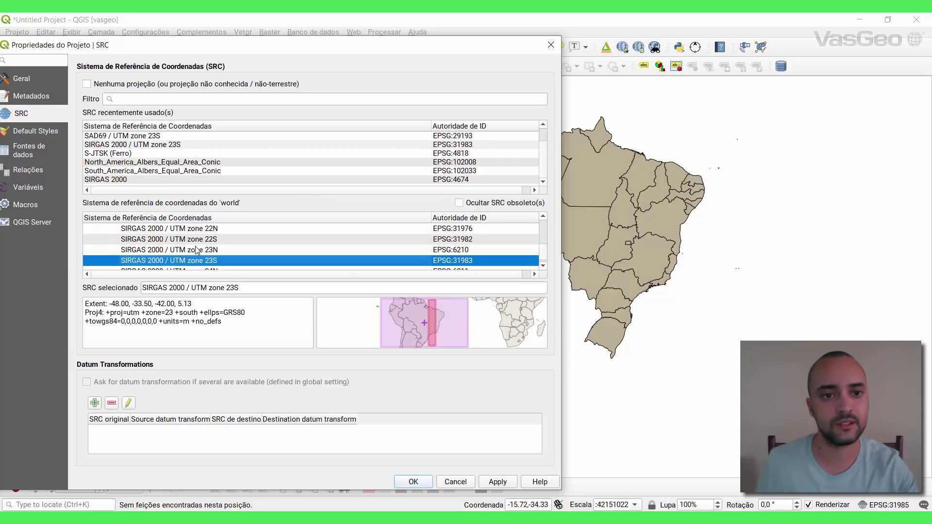
click(200, 240)
scroll(198, 241, up, 2)
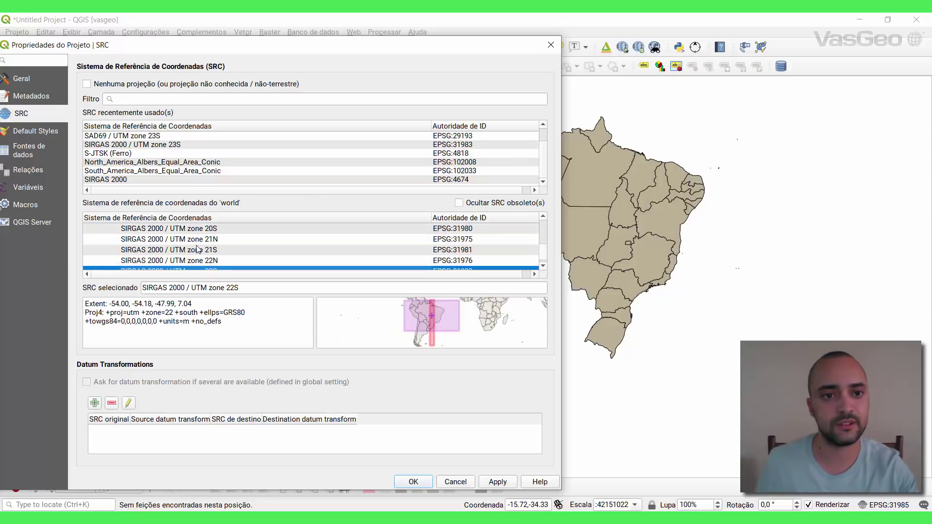
scroll(199, 250, down, 1)
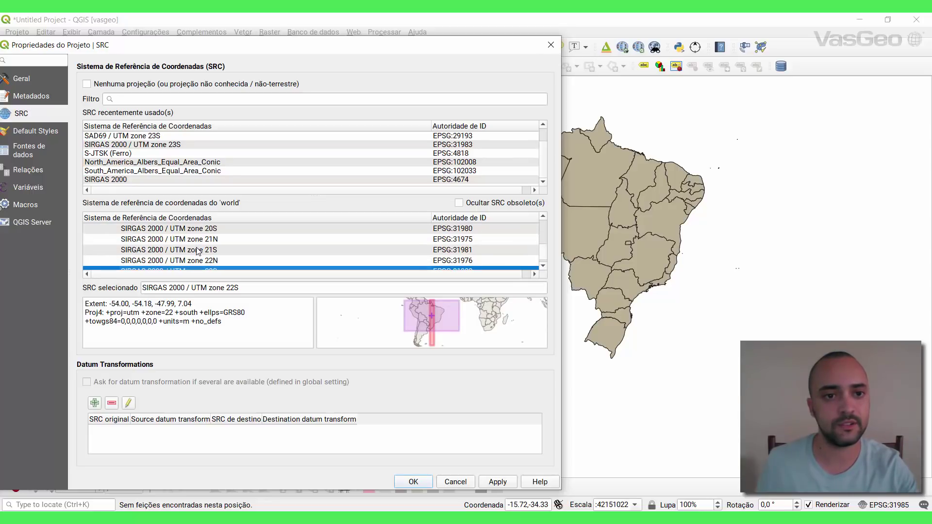
click(203, 251)
scroll(203, 250, up, 1)
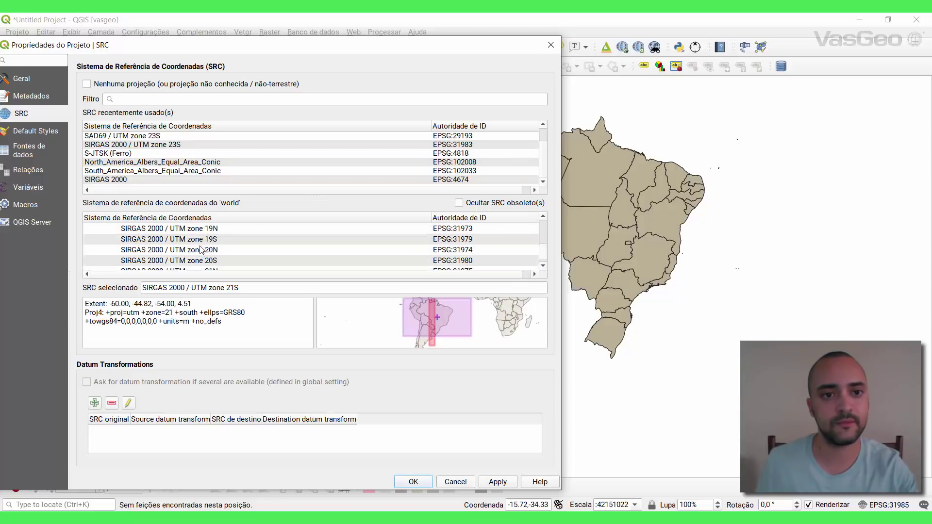
Compare the extents of SIRGAS 2000 / UTM zones 20N, 20S and 19S on the preview map.
click(201, 250)
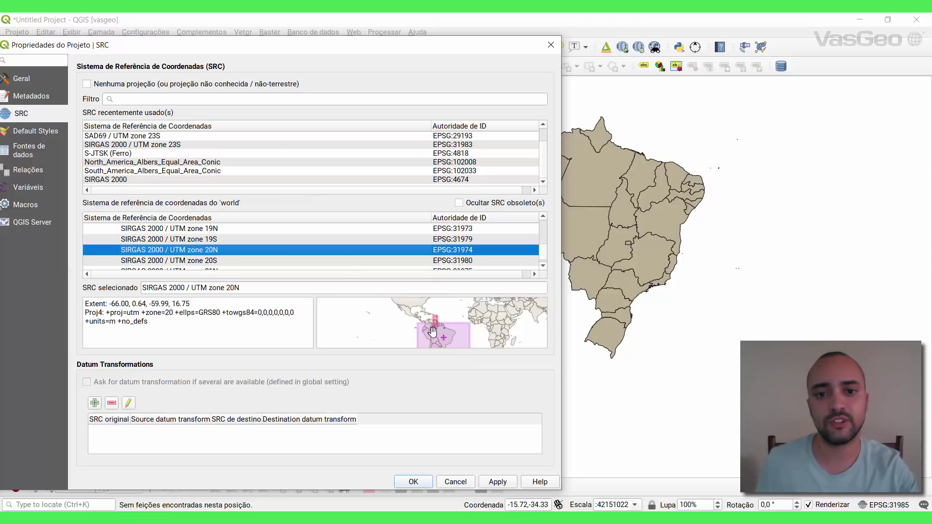
click(199, 261)
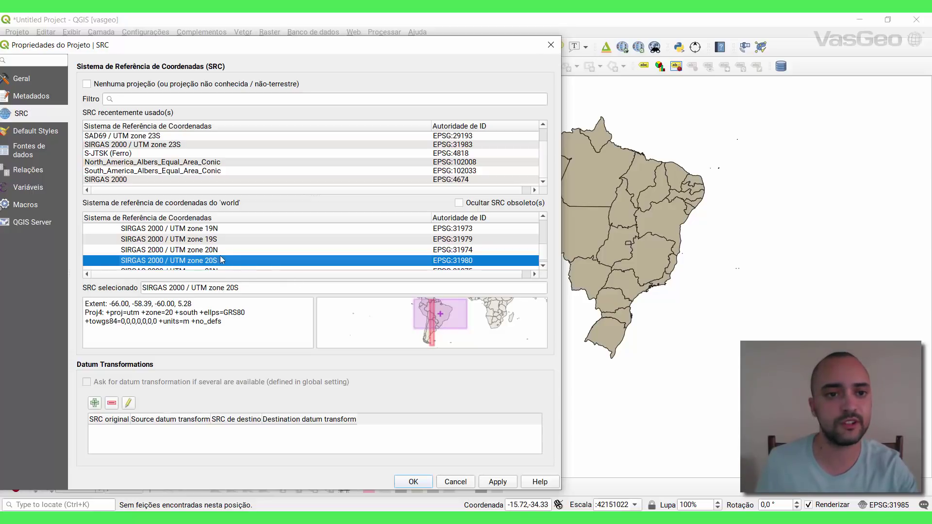
click(204, 241)
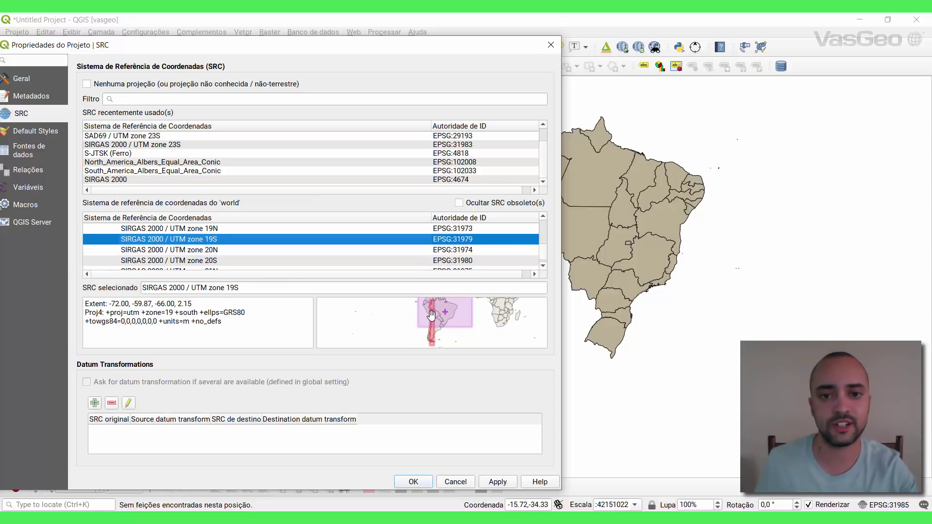
scroll(230, 252, up, 1)
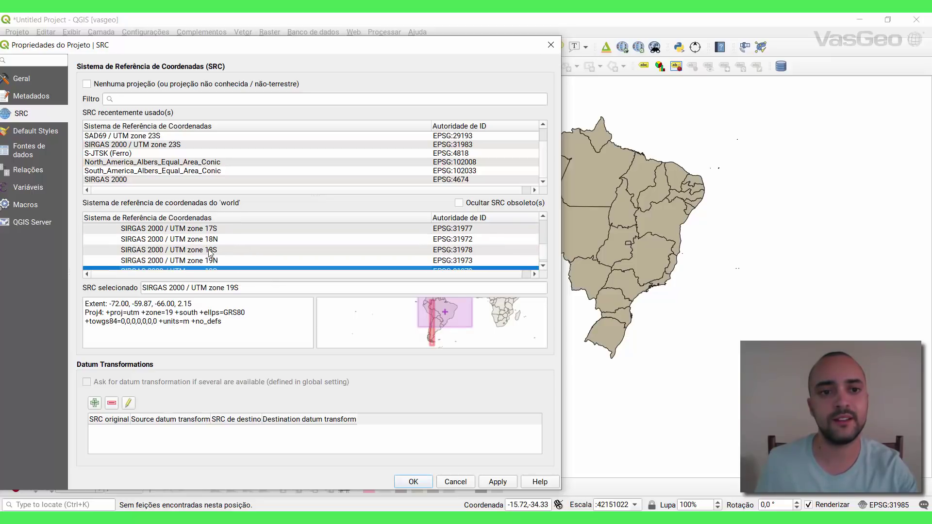
Check the extent of SIRGAS 2000 / UTM zone 18S, EPSG:31978, on the preview map and apply that system to the project.
click(188, 253)
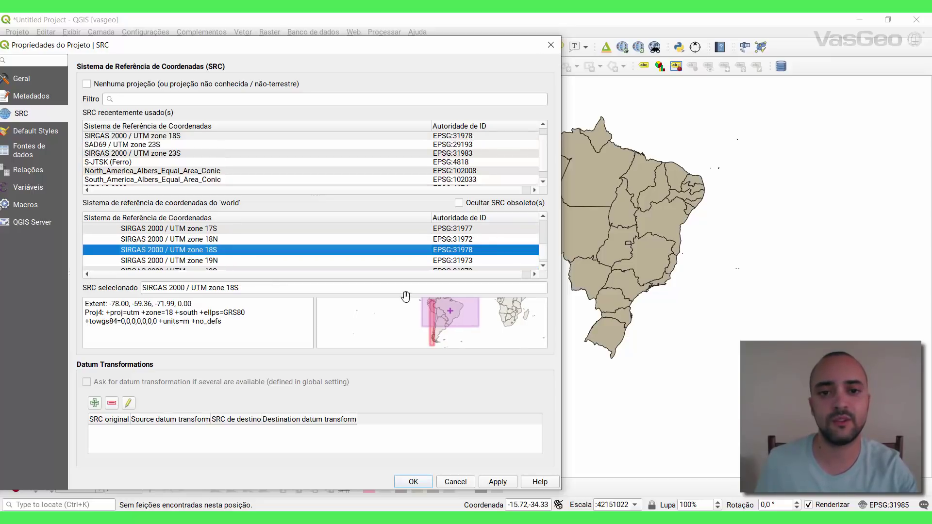
scroll(435, 309, up, 4)
drag(394, 332, 396, 380)
scroll(402, 330, down, 2)
scroll(395, 332, down, 3)
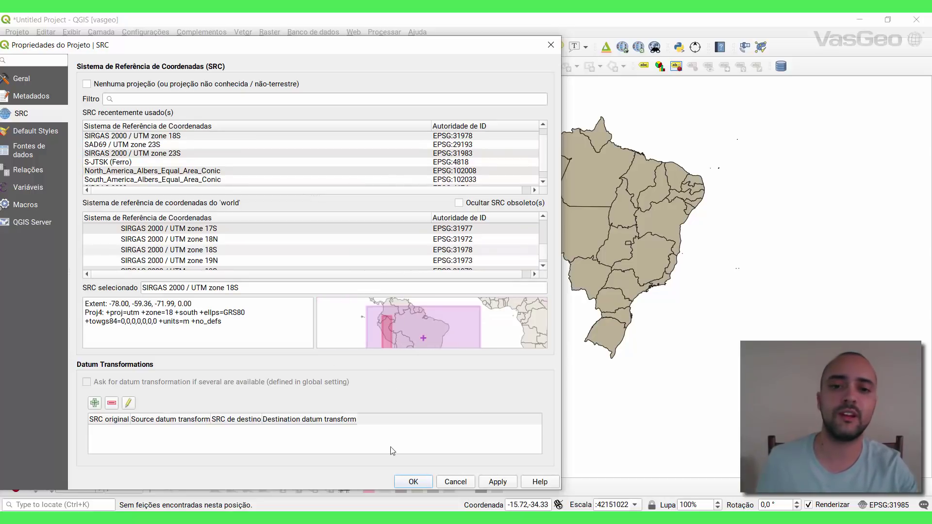
click(194, 251)
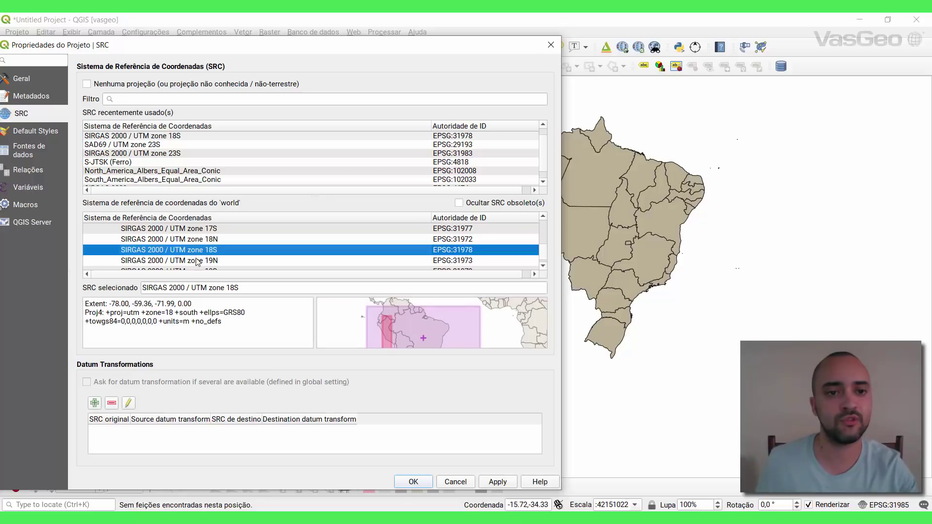
drag(435, 50, 272, 43)
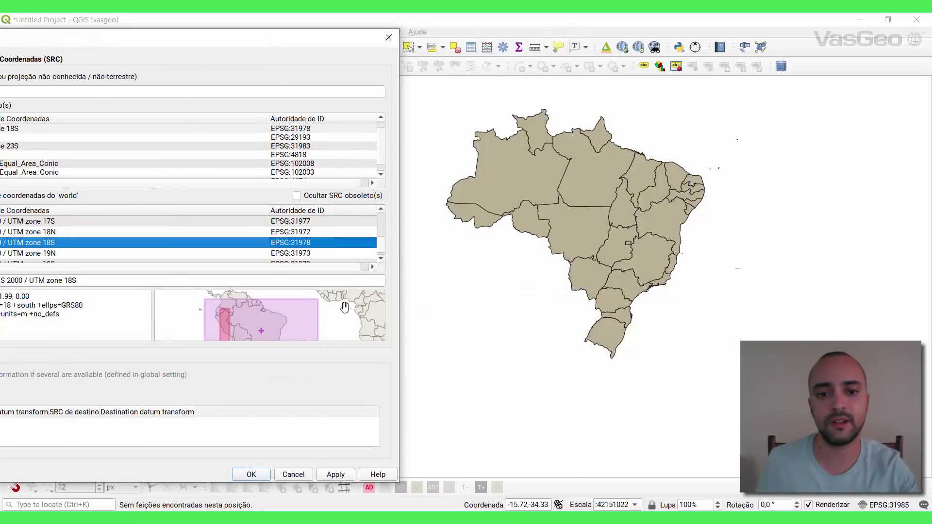
click(336, 475)
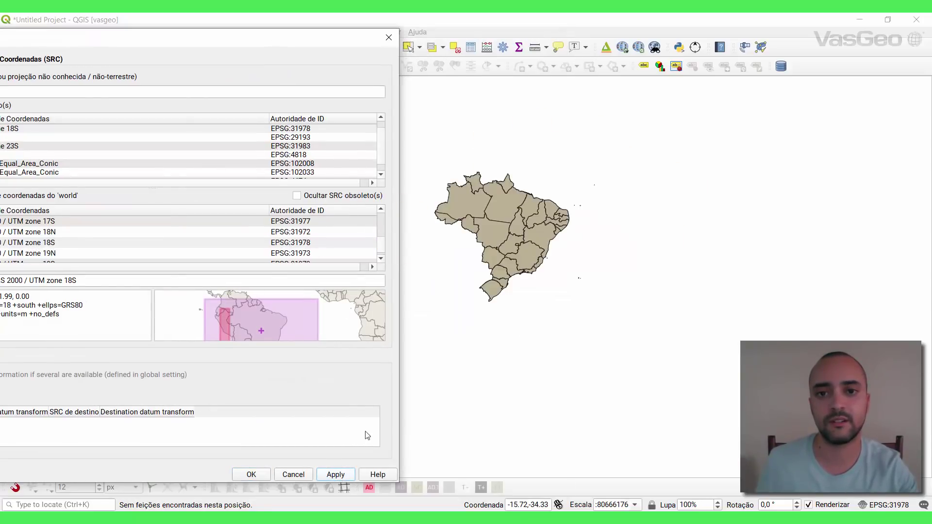
click(251, 474)
Examine the shape of Brazil's states from the far west to the east coast under UTM zone 18S.
scroll(479, 247, up, 2)
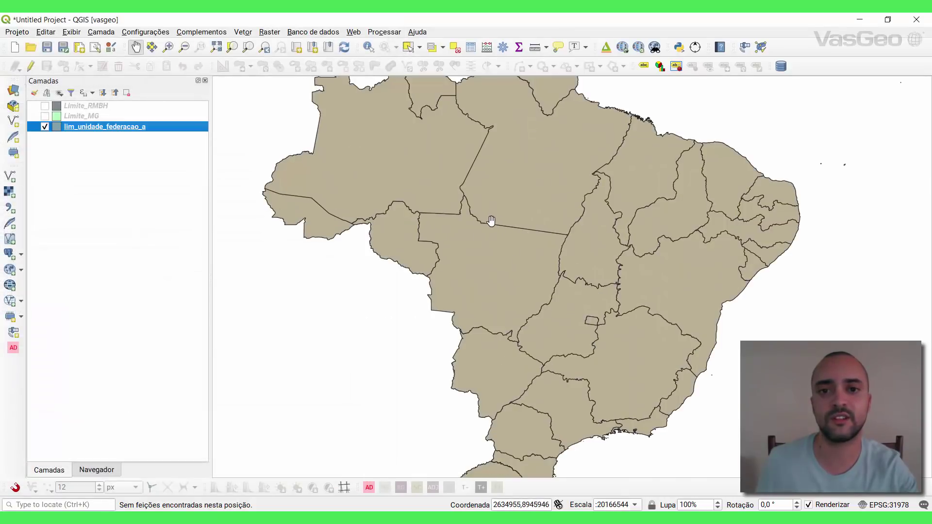
drag(452, 239, 523, 244)
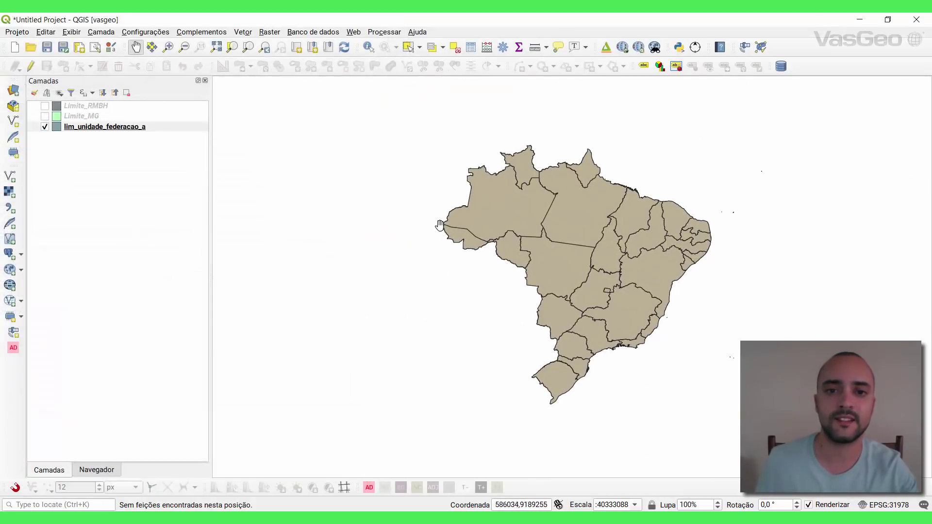
scroll(439, 226, up, 2)
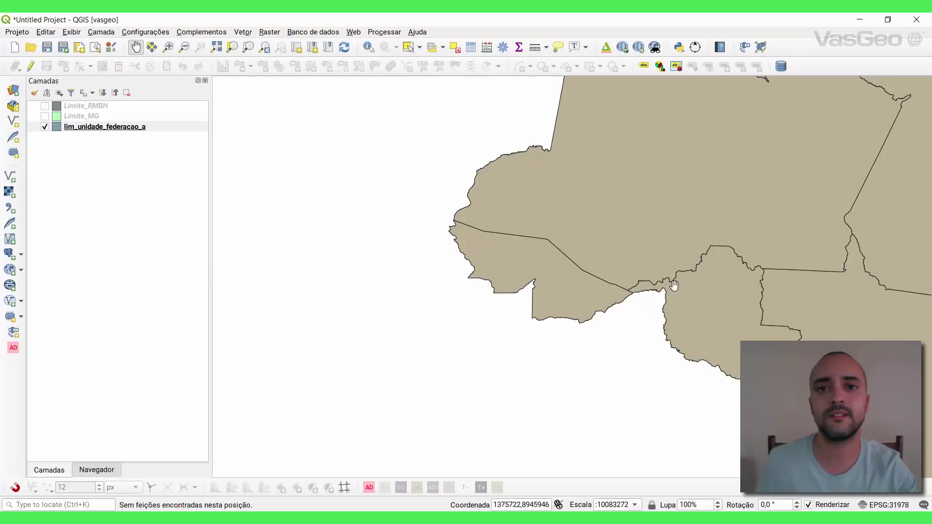
scroll(738, 286, down, 1)
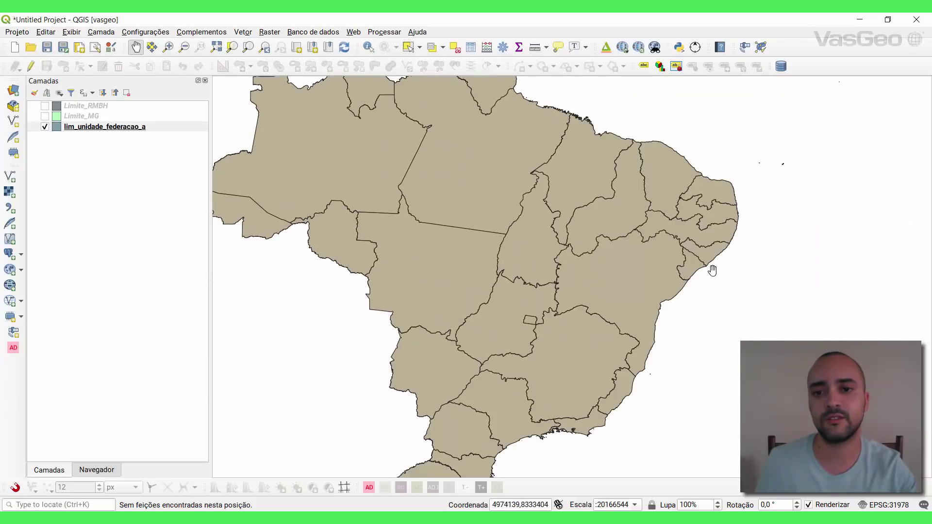
scroll(540, 314, down, 1)
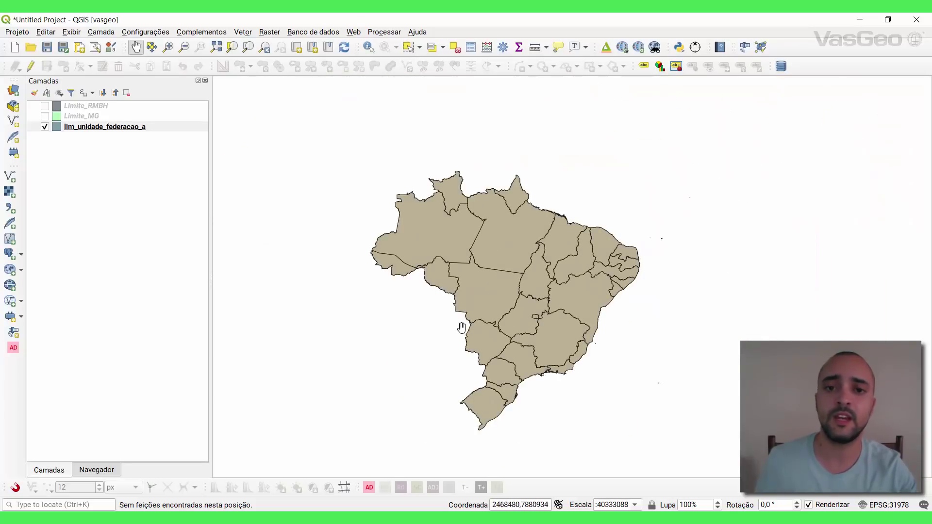
drag(507, 326, 524, 326)
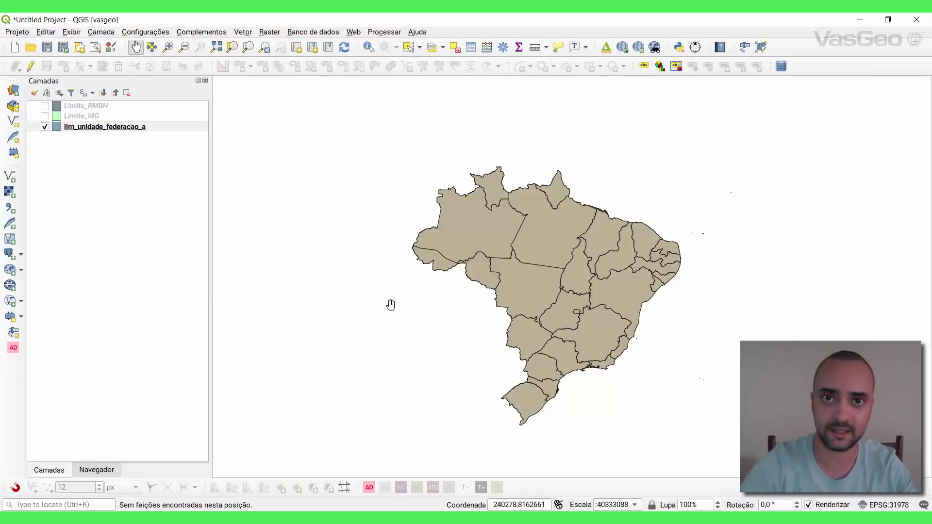
Display the Limite_MG layer over Brazil, then hide lim_unidade_federacao_a so only Minas Gerais remains on the map.
click(44, 116)
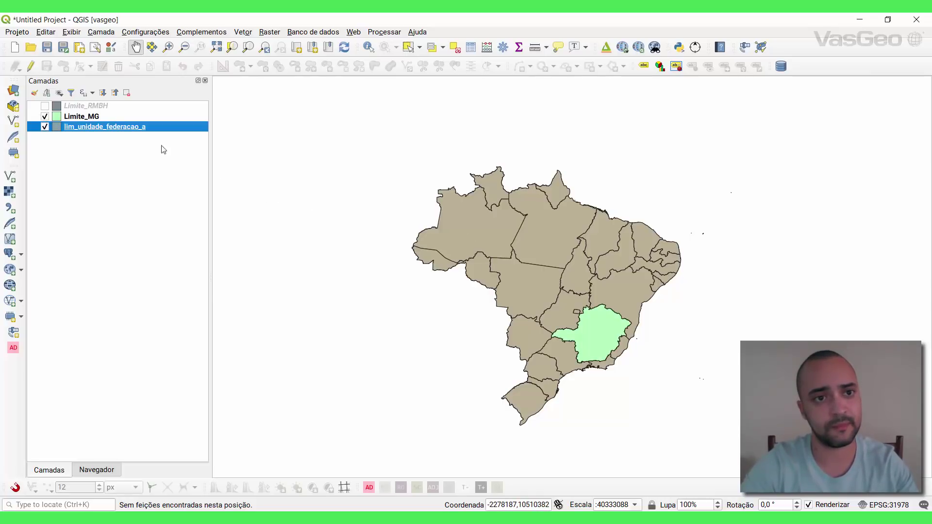
scroll(441, 281, up, 1)
scroll(427, 201, up, 1)
scroll(306, 140, down, 1)
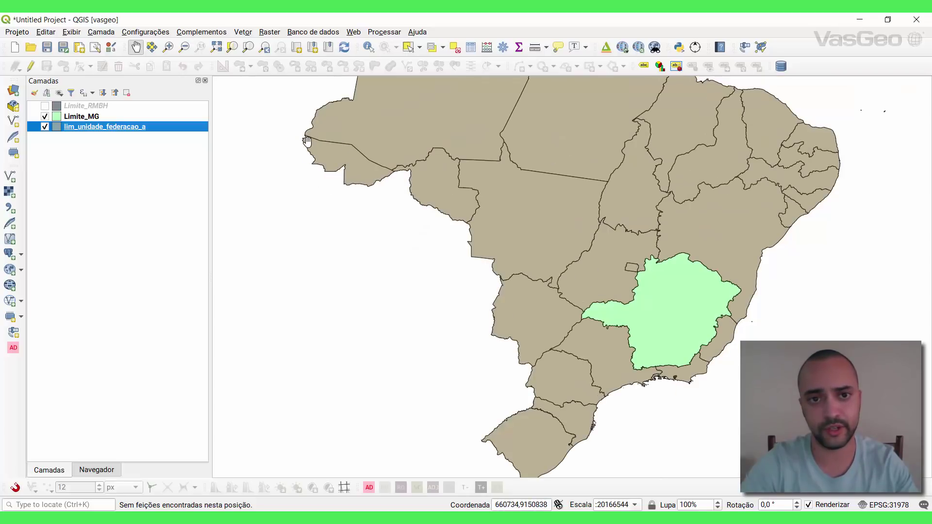
drag(636, 268, 563, 222)
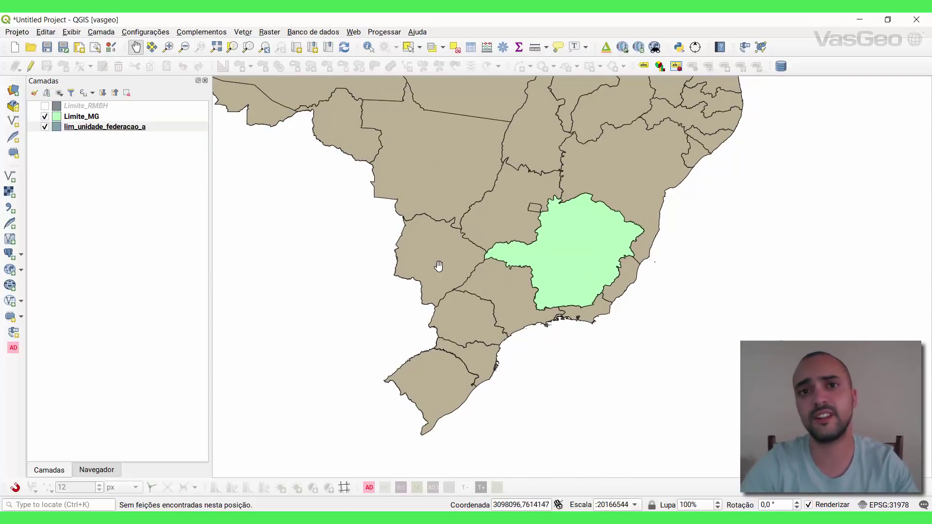
click(44, 127)
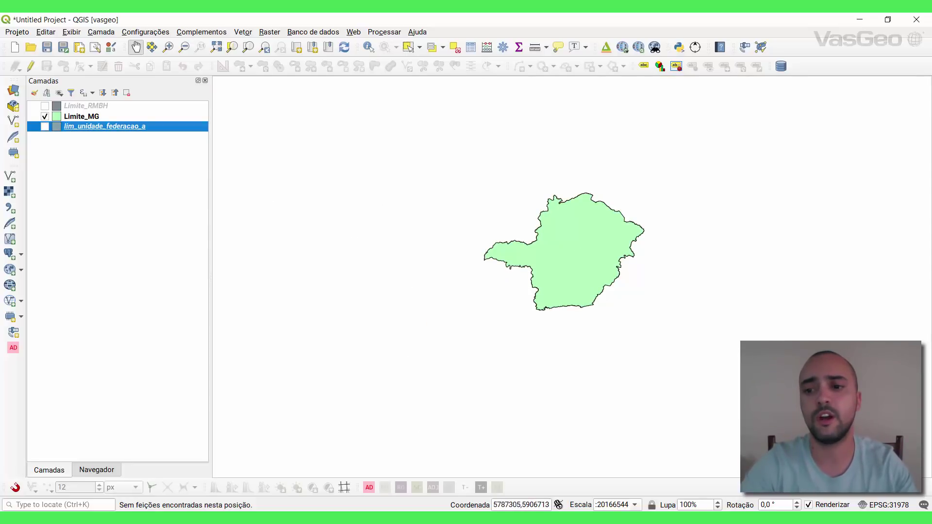
Apply the geographic system SIRGAS 2000, EPSG:4674, to the project and frame Minas Gerais on the map.
click(884, 505)
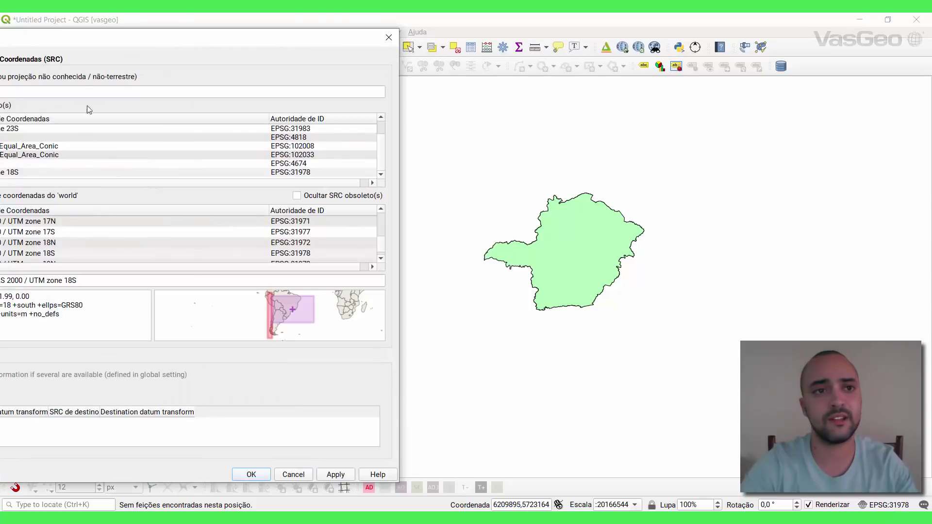
drag(115, 47, 304, 48)
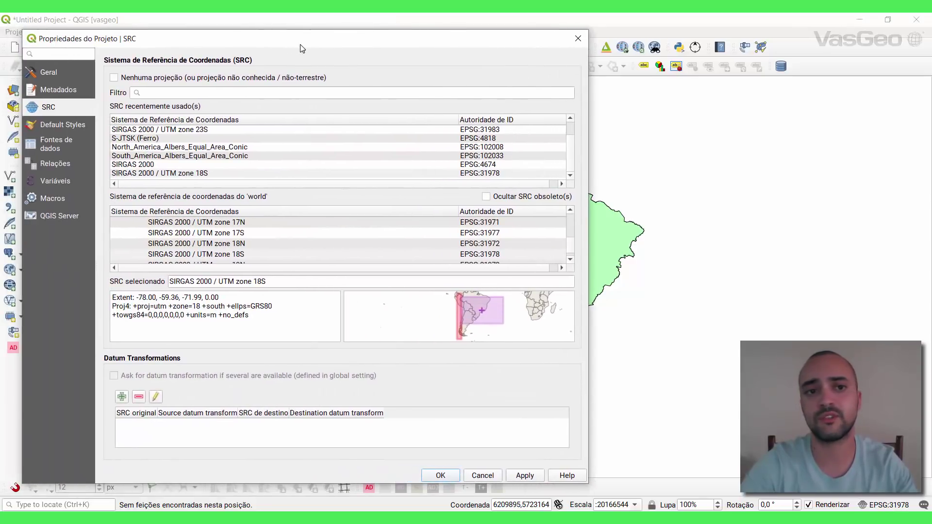
click(145, 165)
click(440, 475)
scroll(540, 312, up, 3)
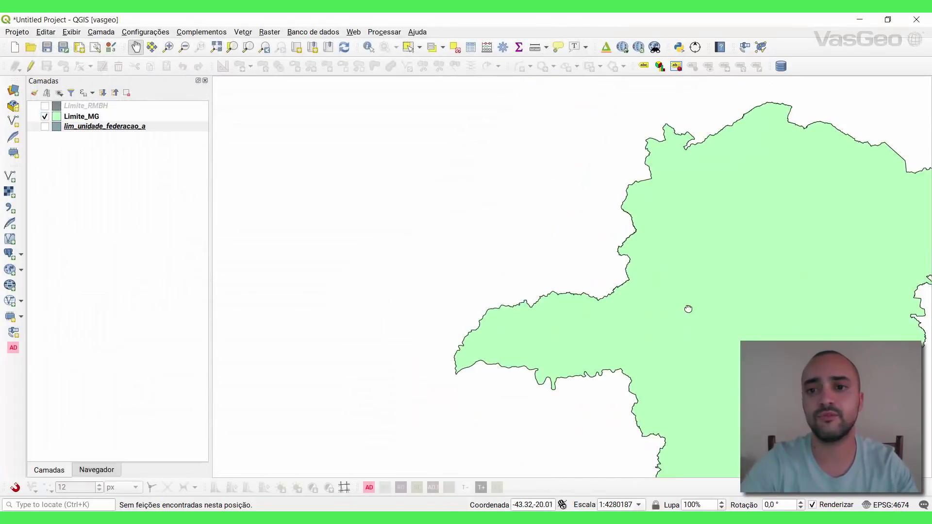
drag(688, 309, 578, 266)
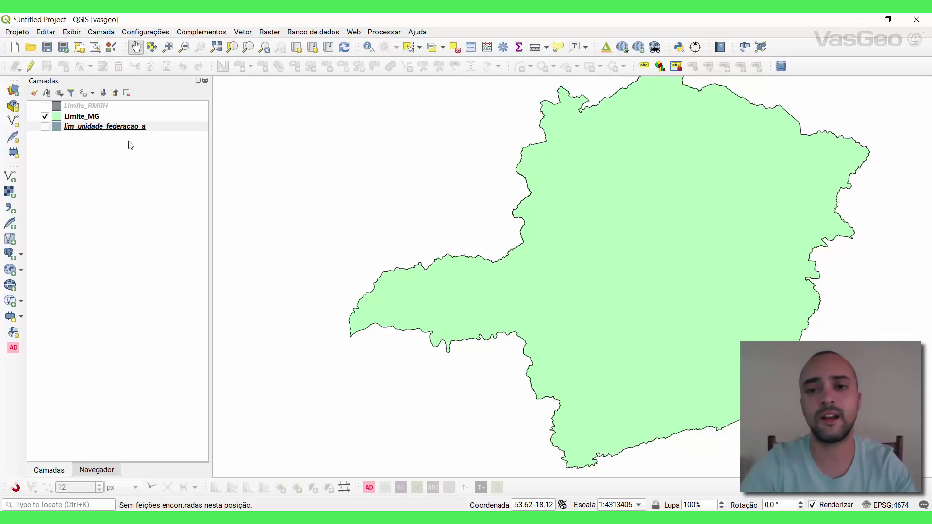
Show the Limite_RMBH layer, hide Limite_MG, and fit the metropolitan region's boundary to the map view.
click(45, 106)
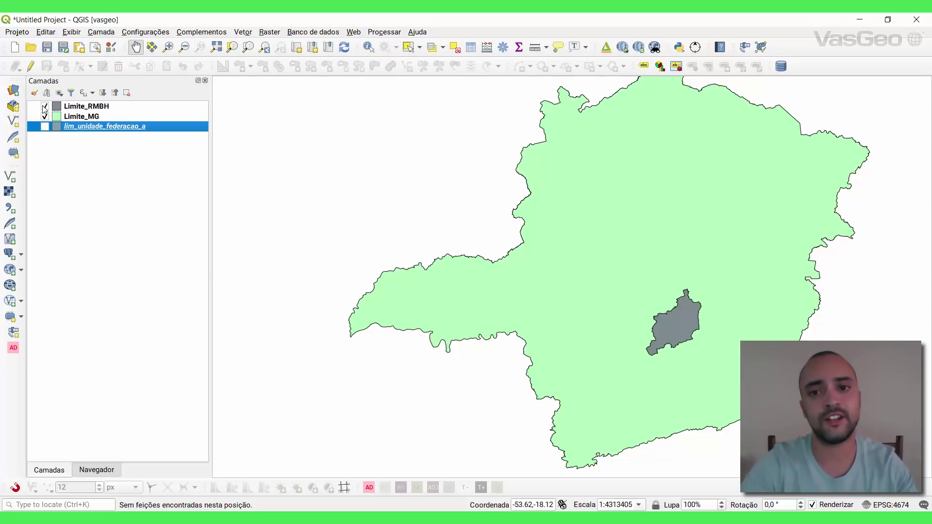
click(84, 108)
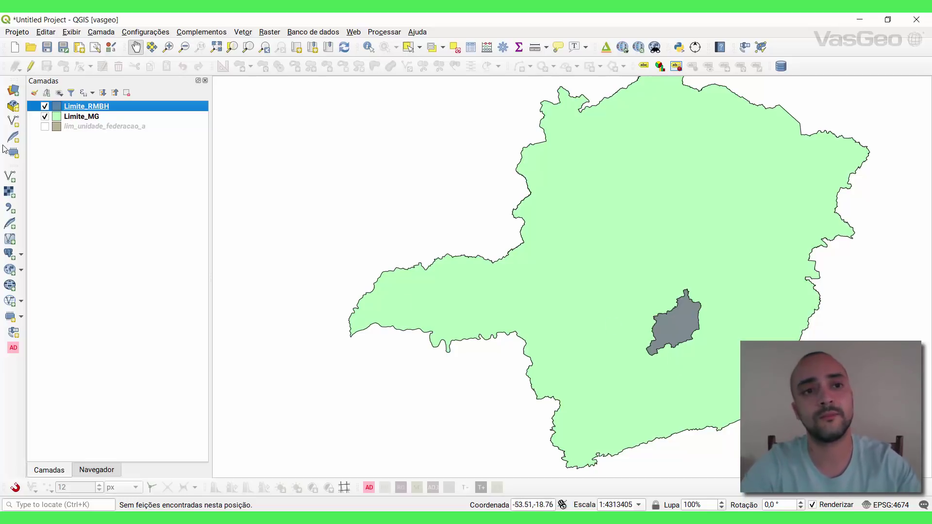
click(45, 117)
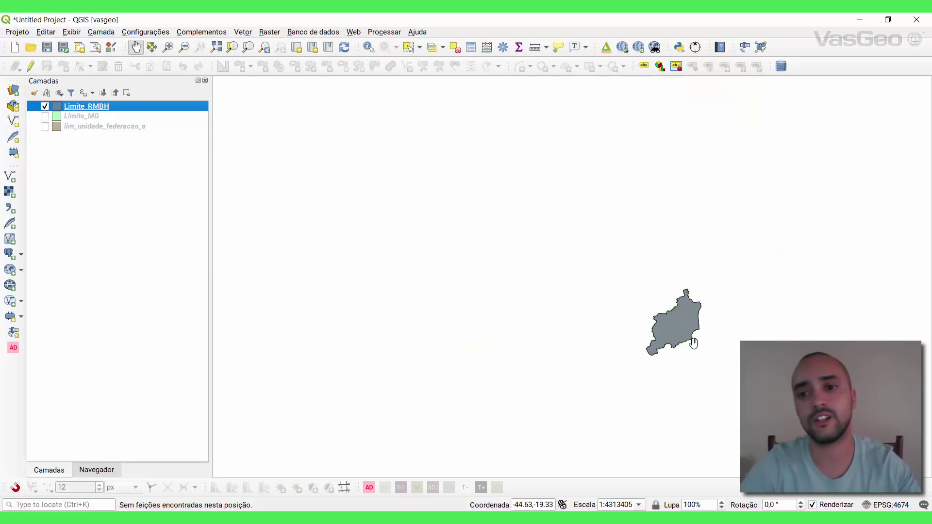
scroll(688, 342, up, 3)
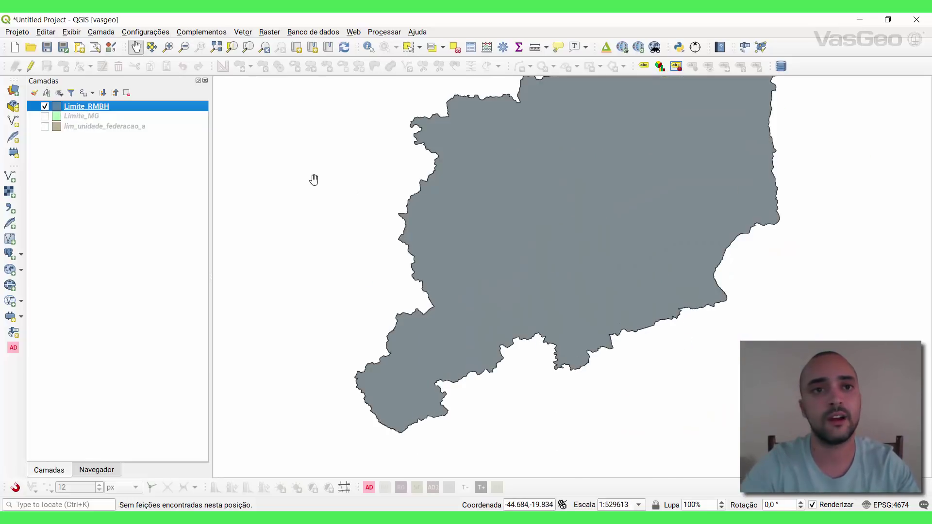
click(216, 47)
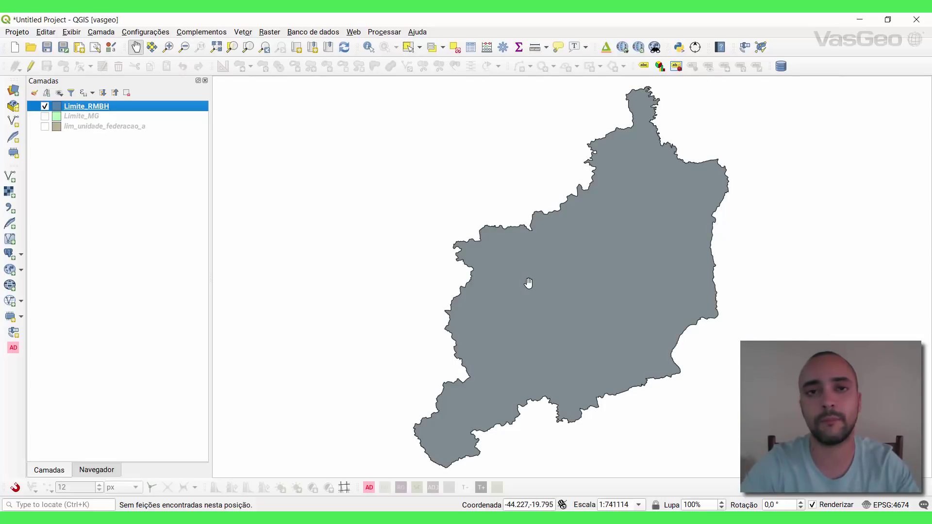
Apply SIRGAS 2000 / UTM zone 23S, EPSG:31983, to the project with the Limite_RMBH boundary uncovered beside the settings.
drag(591, 246, 774, 246)
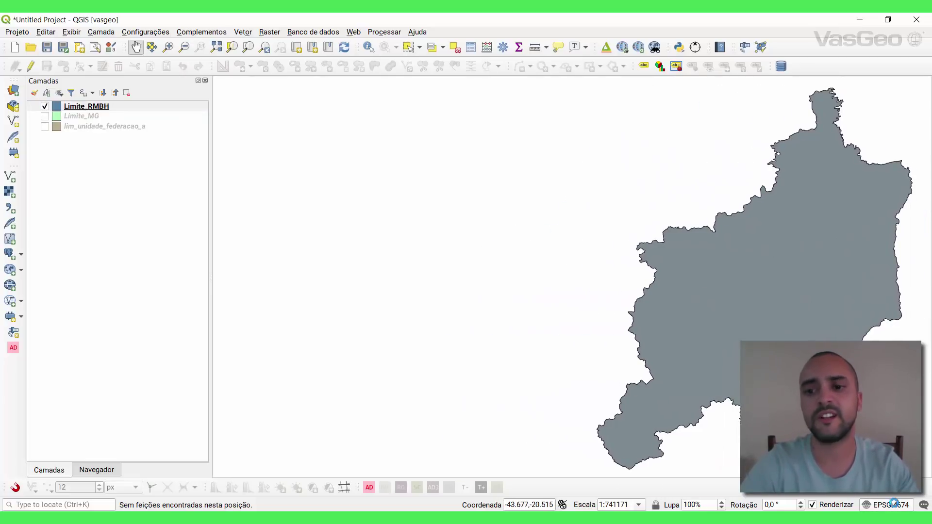
click(893, 504)
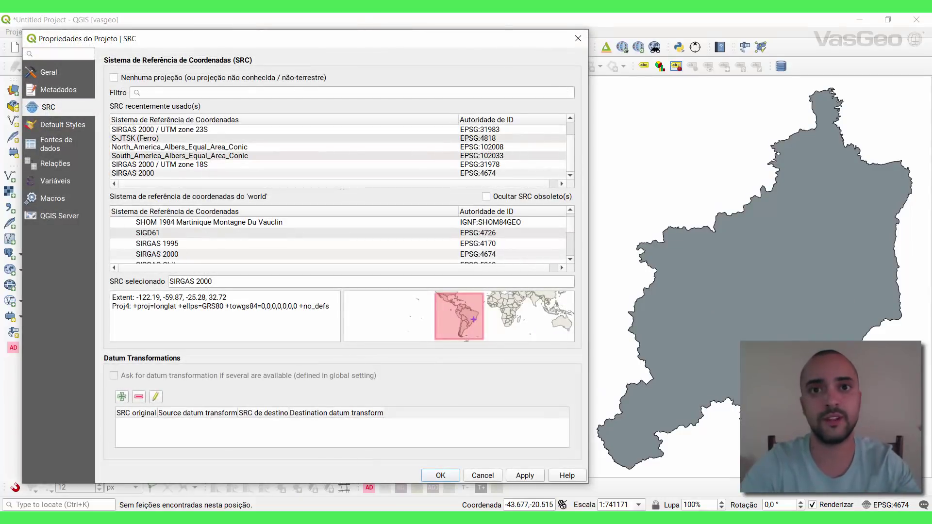
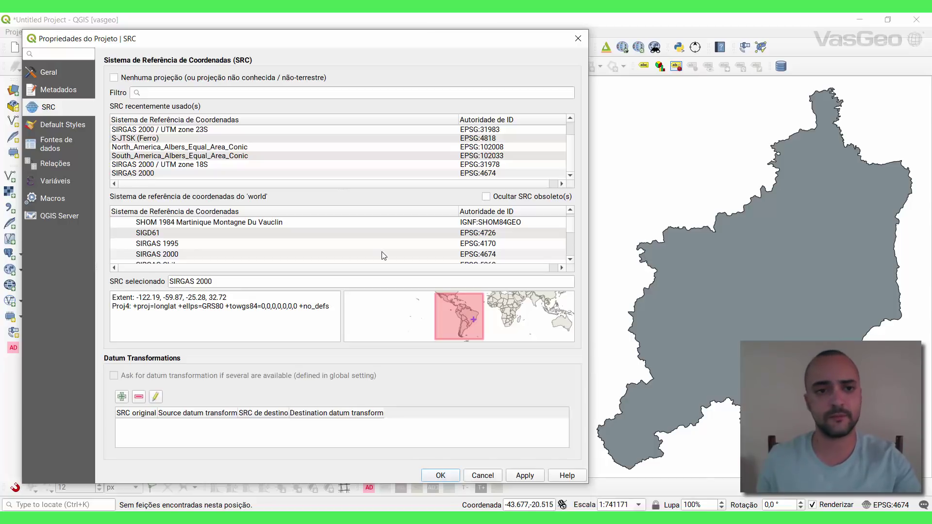
click(153, 131)
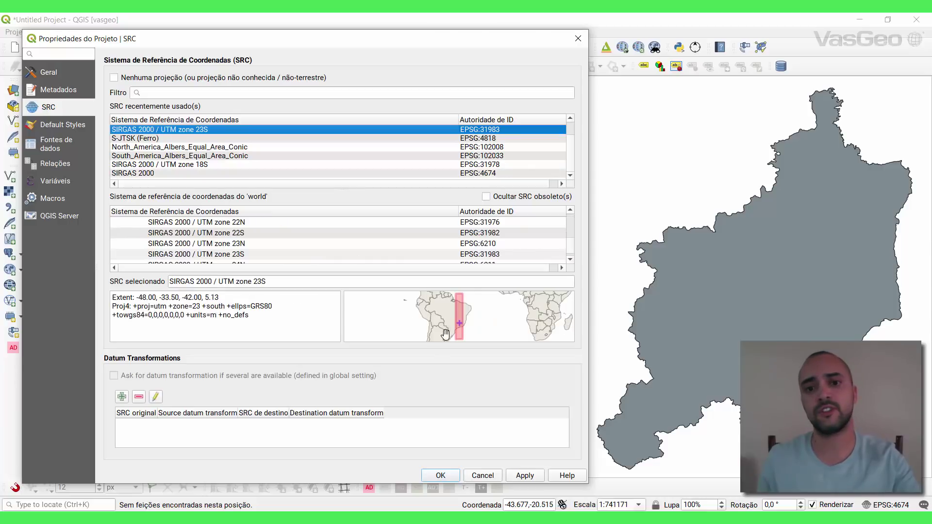
scroll(458, 321, up, 3)
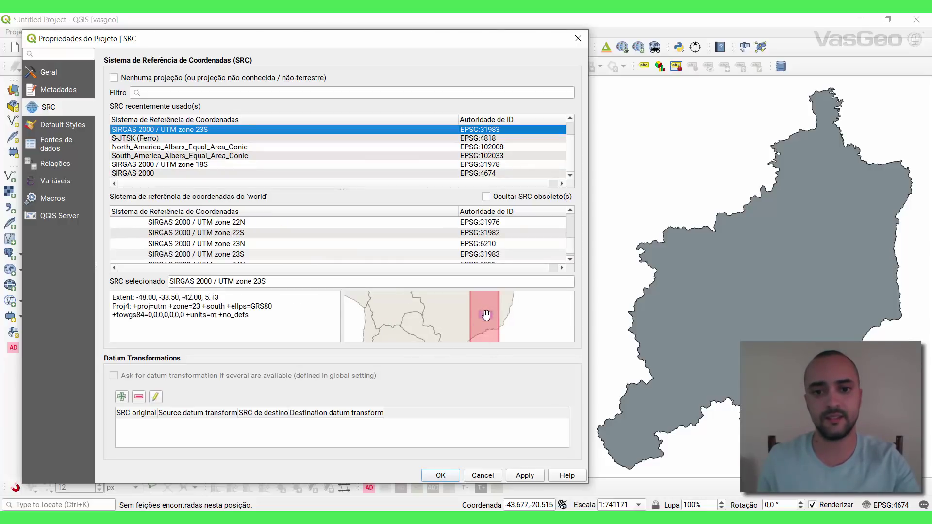
drag(497, 318, 454, 315)
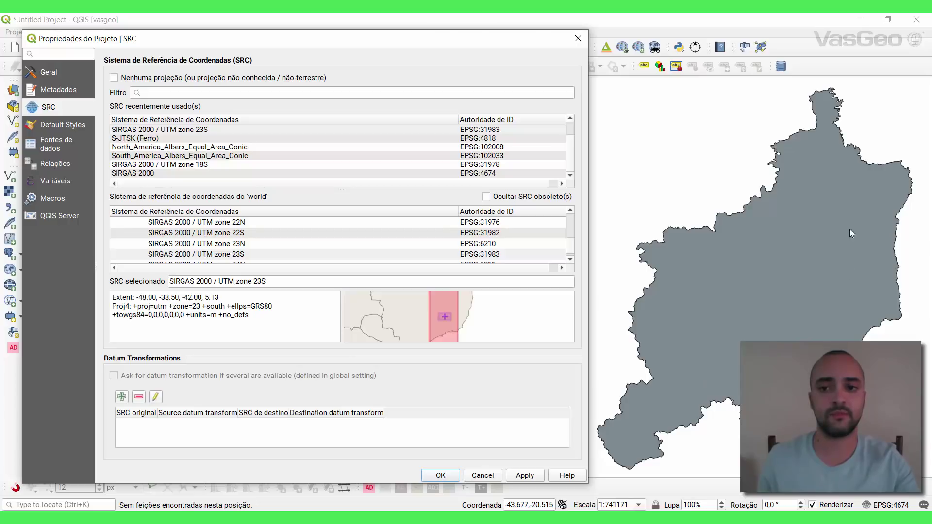
click(521, 476)
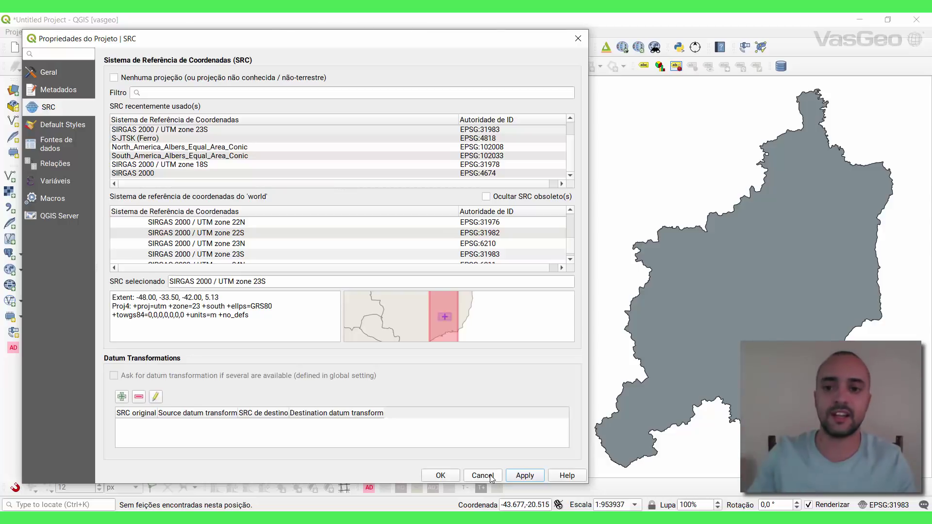
Switch the project to SIRGAS 2000, EPSG:4674, and back to SIRGAS 2000 / UTM zone 23S, comparing the RMBH boundary, and close the settings.
click(140, 174)
click(521, 475)
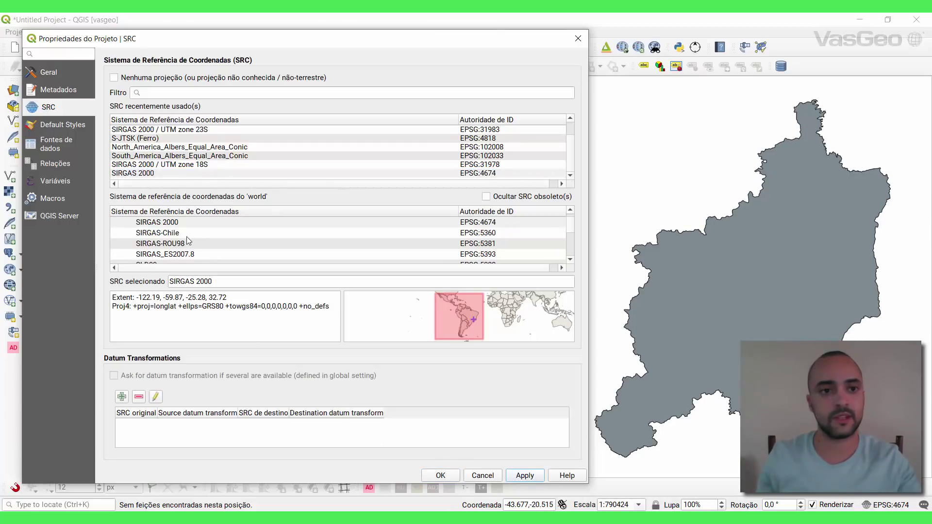
click(168, 130)
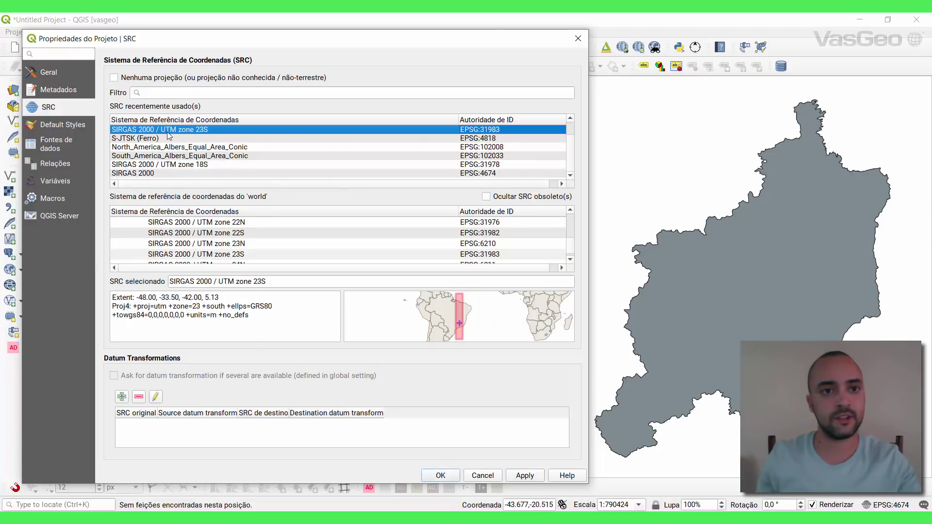
click(522, 476)
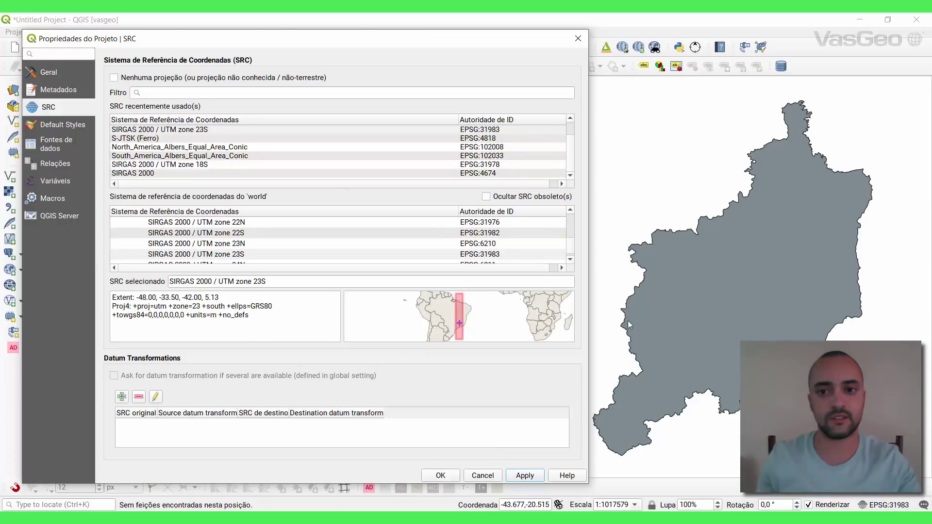
click(437, 476)
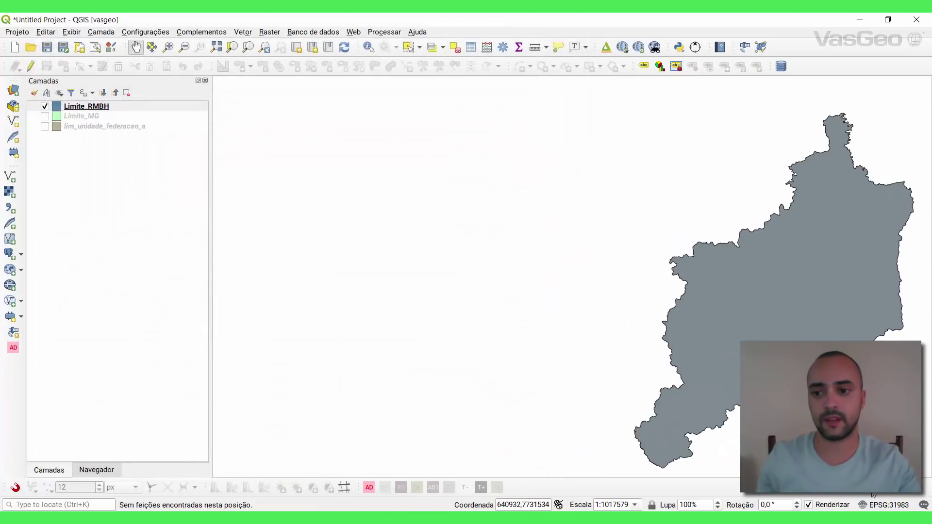
Apply the geographic system SIRGAS 2000, EPSG:4674, to the project and centre the Limite_RMBH boundary on the map.
click(884, 505)
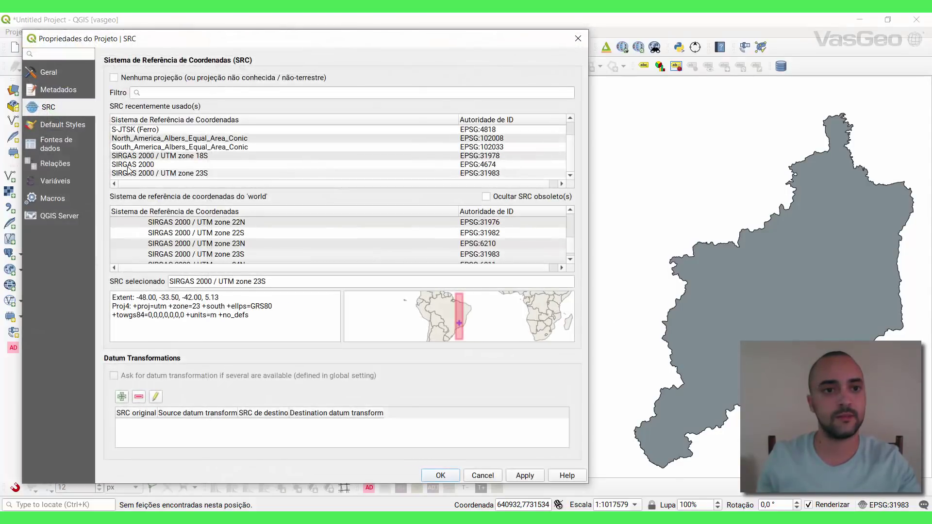
click(129, 165)
click(440, 475)
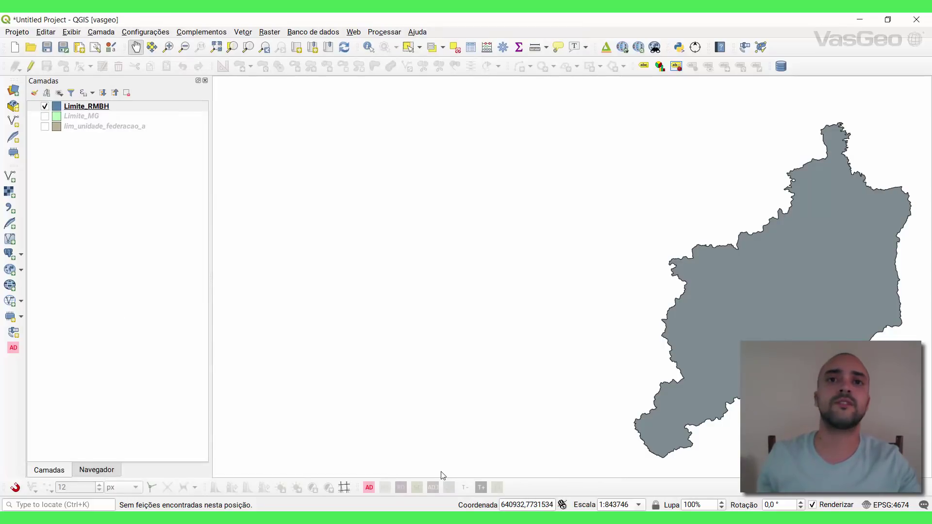
drag(687, 287, 460, 271)
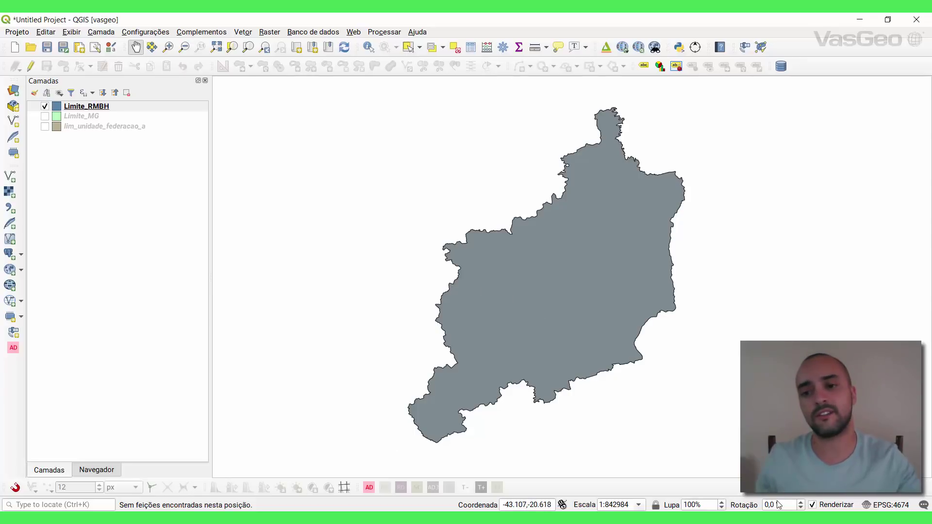
click(895, 503)
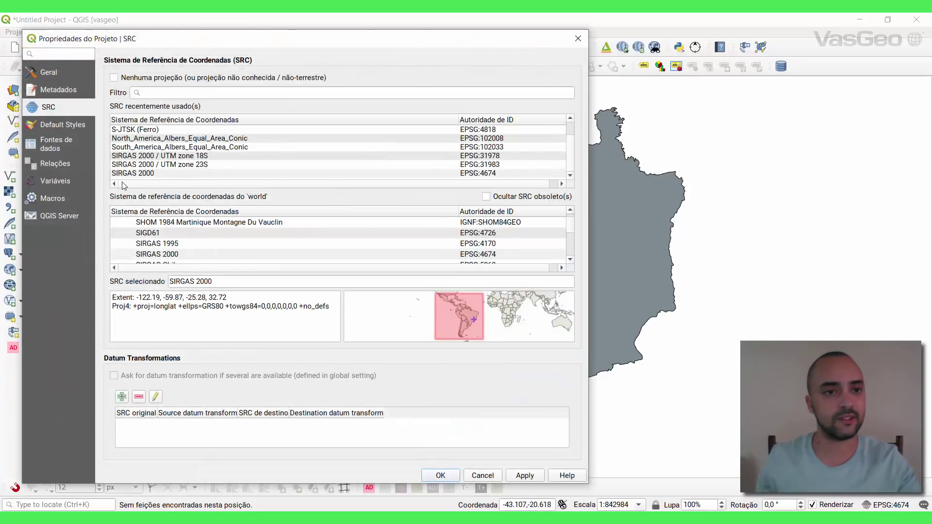
click(440, 475)
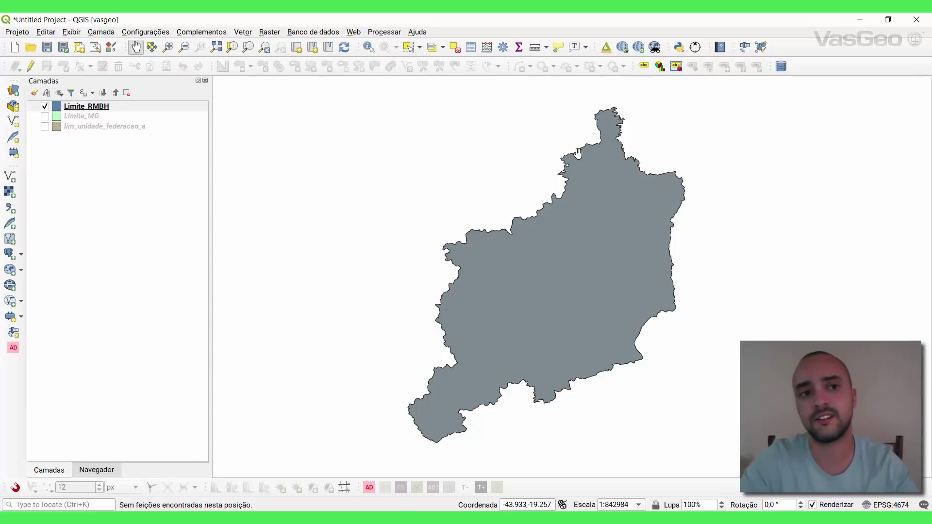
Show Limite_MG and lim_unidade_federacao_a around the RMBH boundary for comparison, and hide both layers again.
click(45, 116)
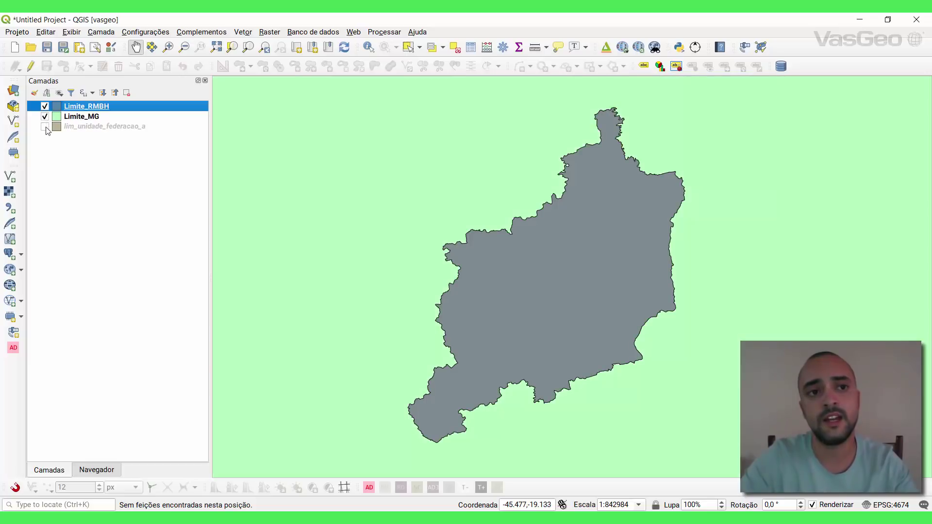
click(45, 127)
scroll(357, 207, down, 1)
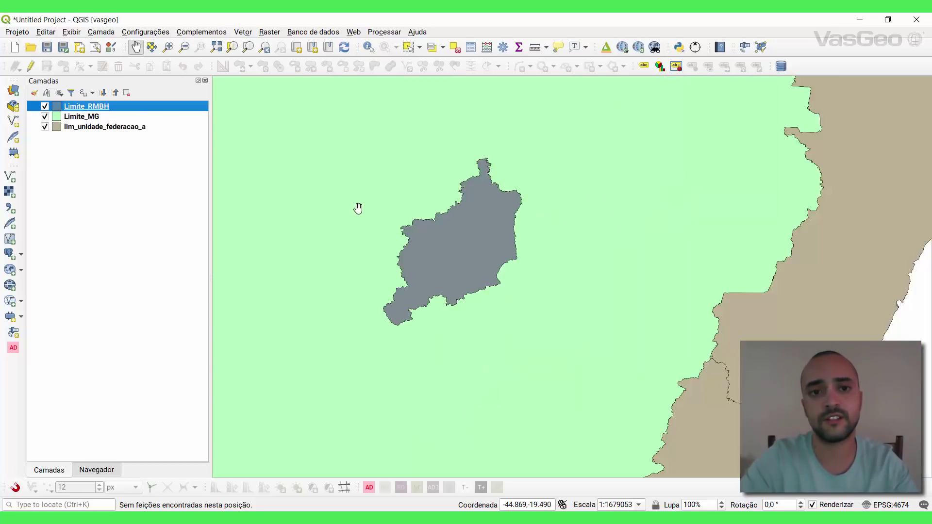
scroll(499, 235, up, 1)
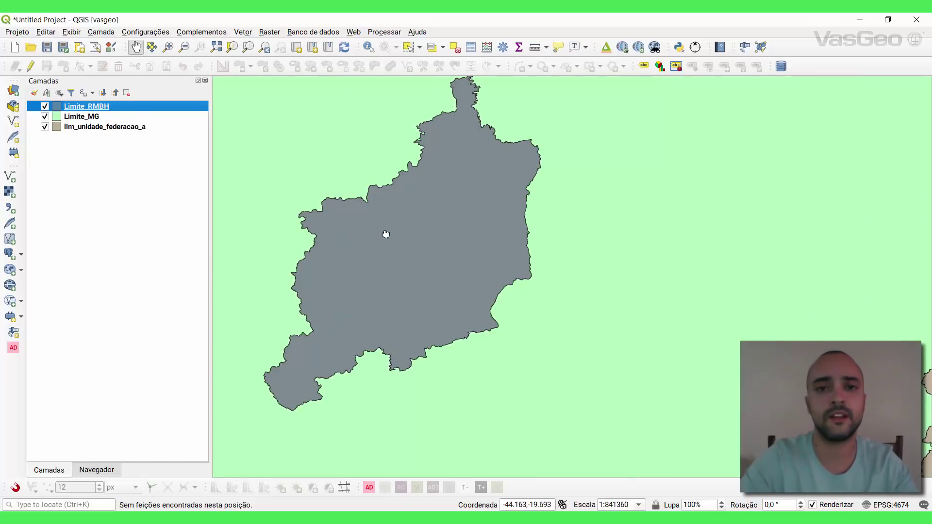
drag(384, 233, 452, 260)
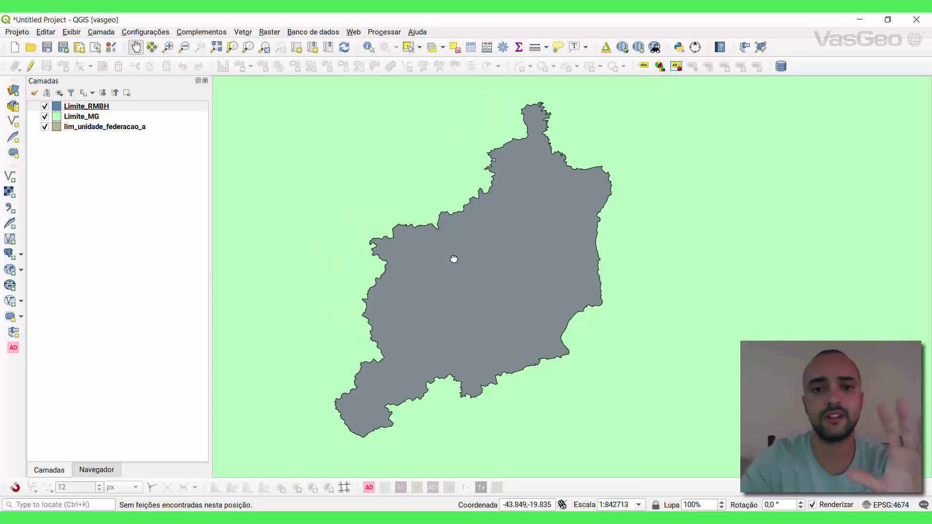
click(44, 127)
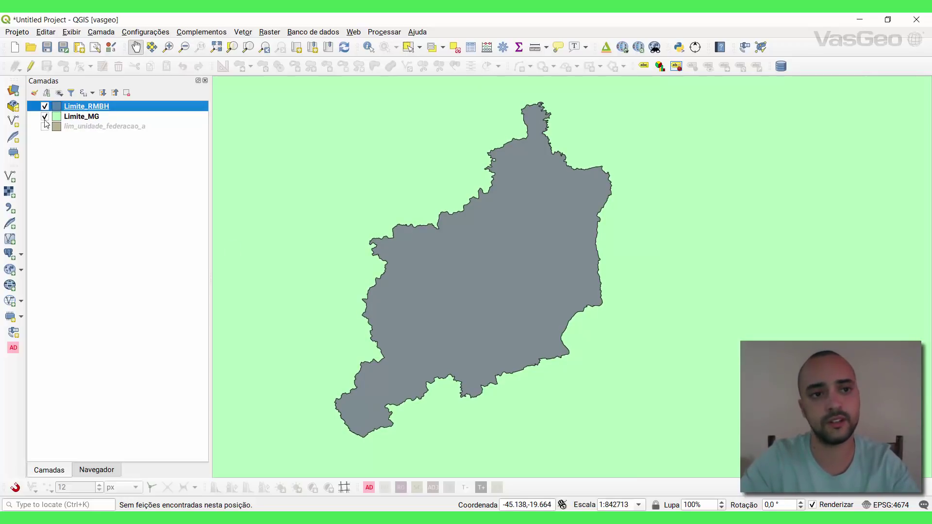
click(45, 117)
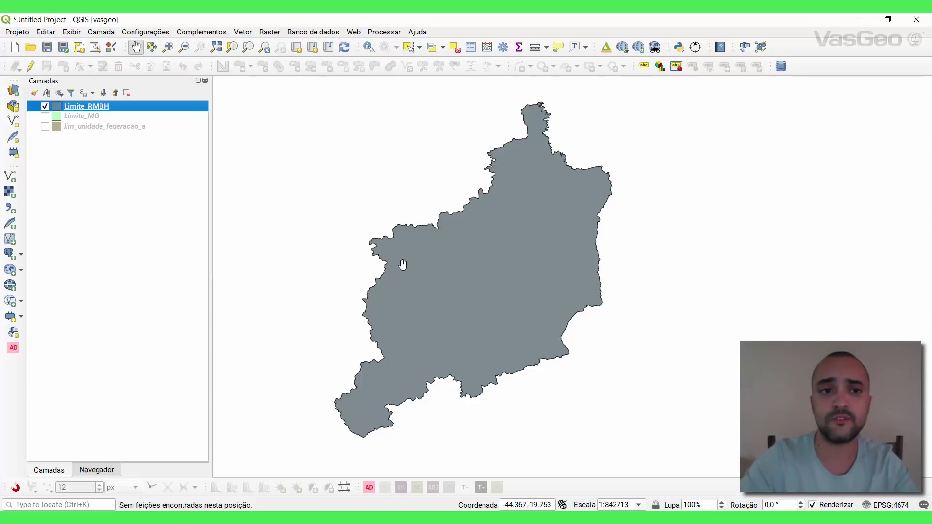
Display the Limite_MG and lim_unidade_federacao_a layers together with Limite_RMBH over a wider area.
scroll(402, 264, down, 1)
click(45, 116)
click(45, 126)
scroll(624, 291, down, 4)
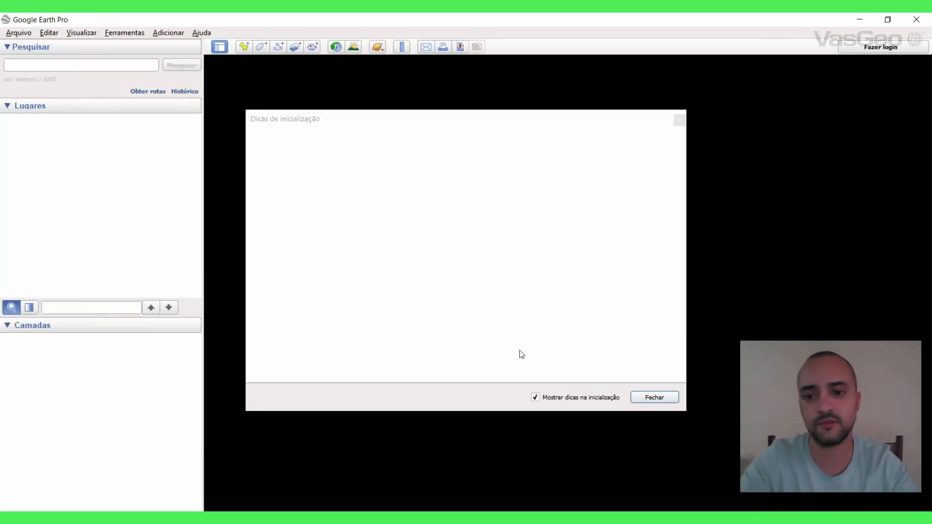
Switch to Google Earth Pro, dismiss the startup tips and the promotion, and toggle the globe's grid on and off.
click(650, 397)
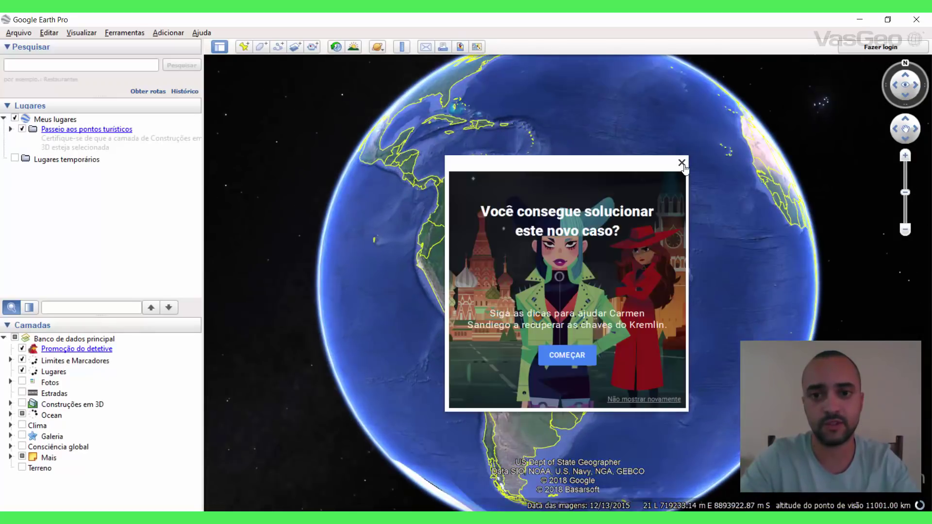
click(681, 163)
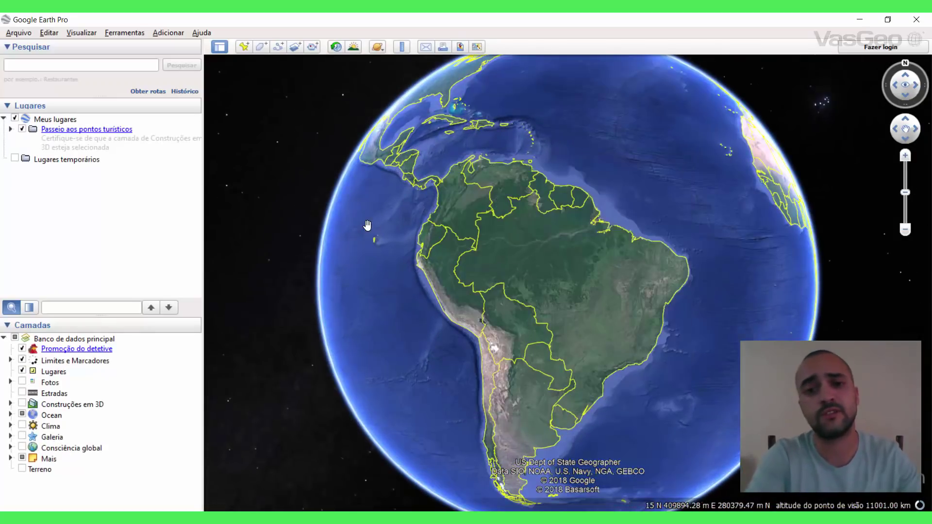
click(81, 33)
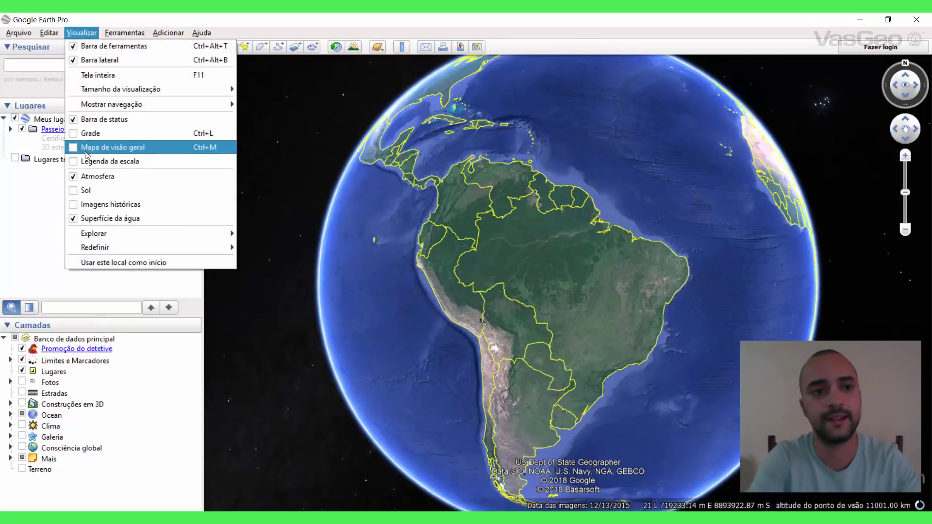
click(84, 134)
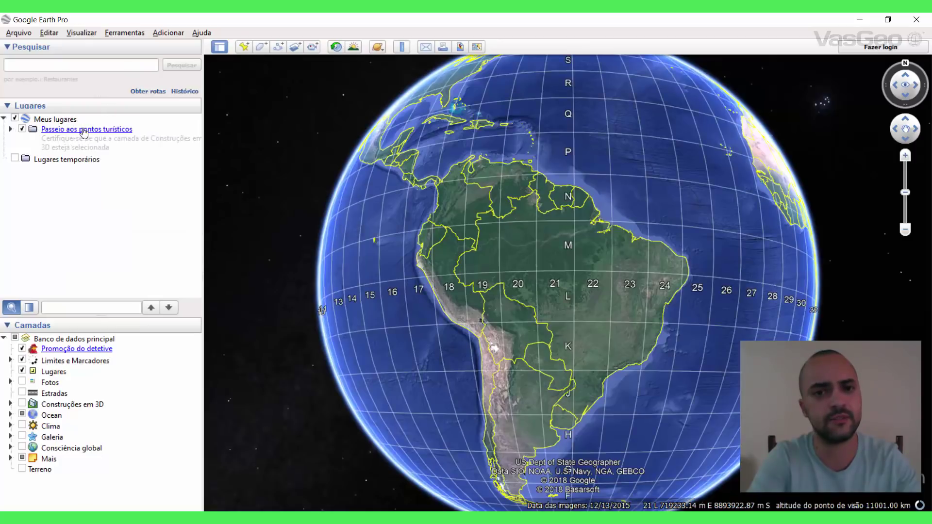
click(81, 32)
click(85, 138)
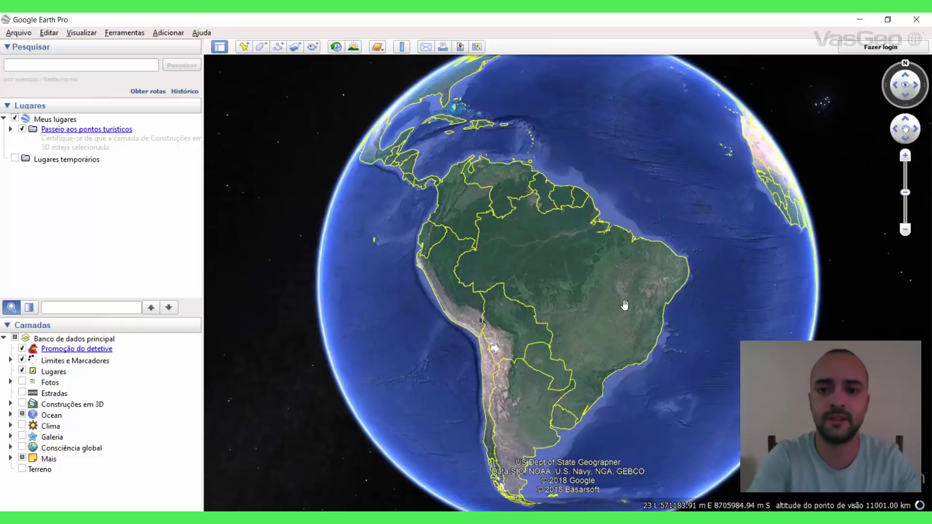
Switch the coordinate display to Graus, Minutos, Segundos and back to Universal Transversa de Mercator in the program options.
scroll(621, 306, up, 2)
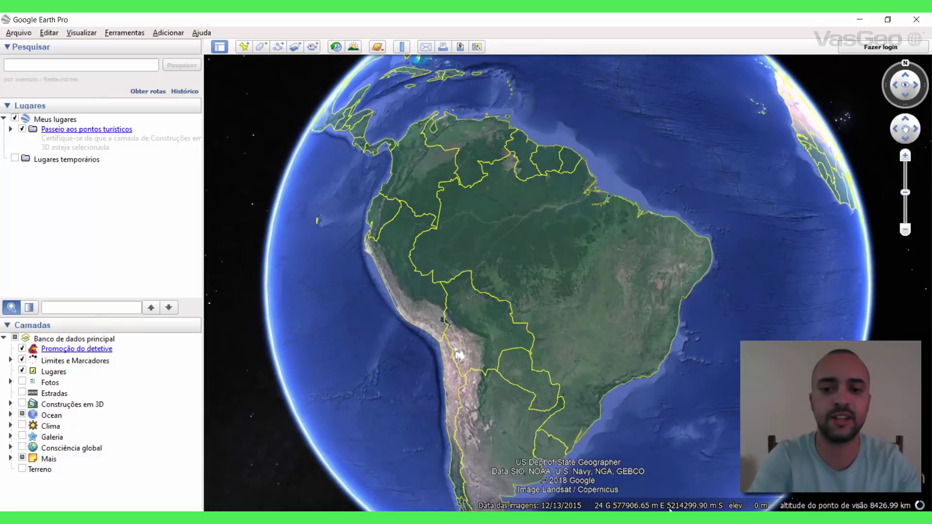
click(131, 33)
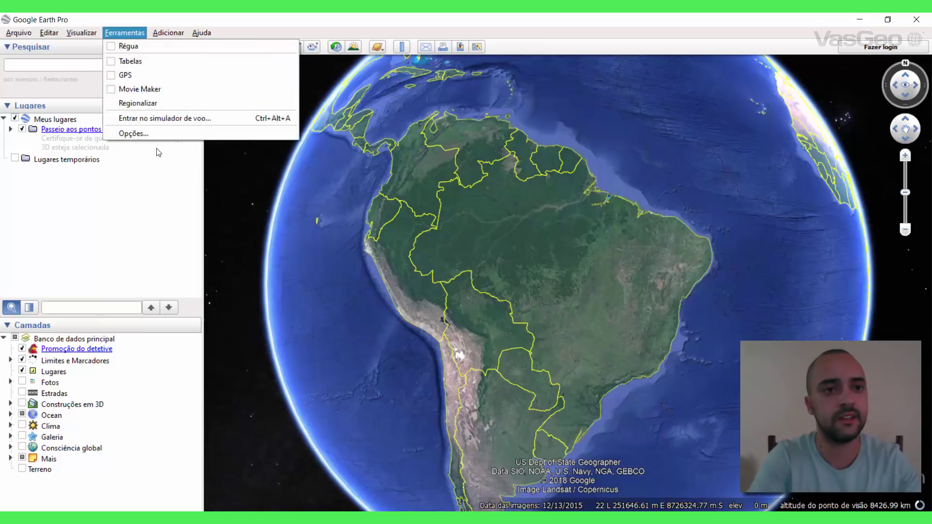
click(141, 132)
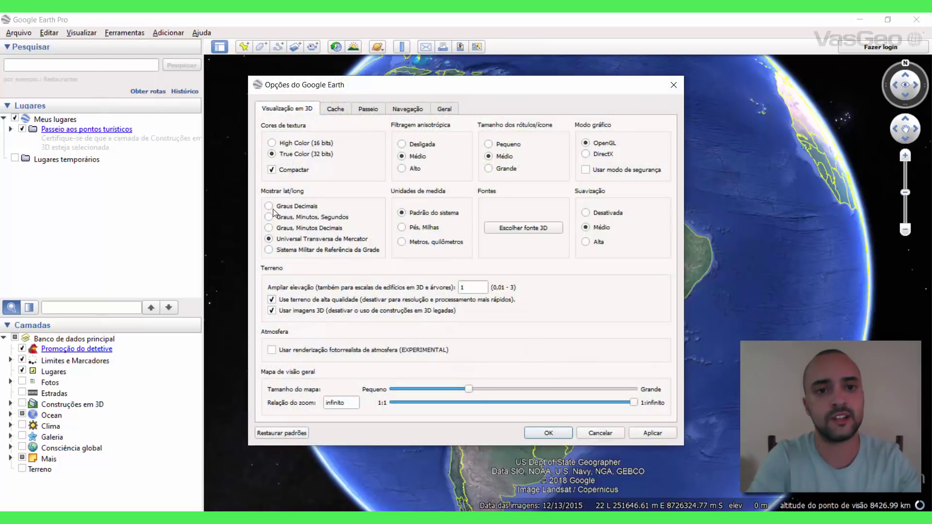
click(650, 432)
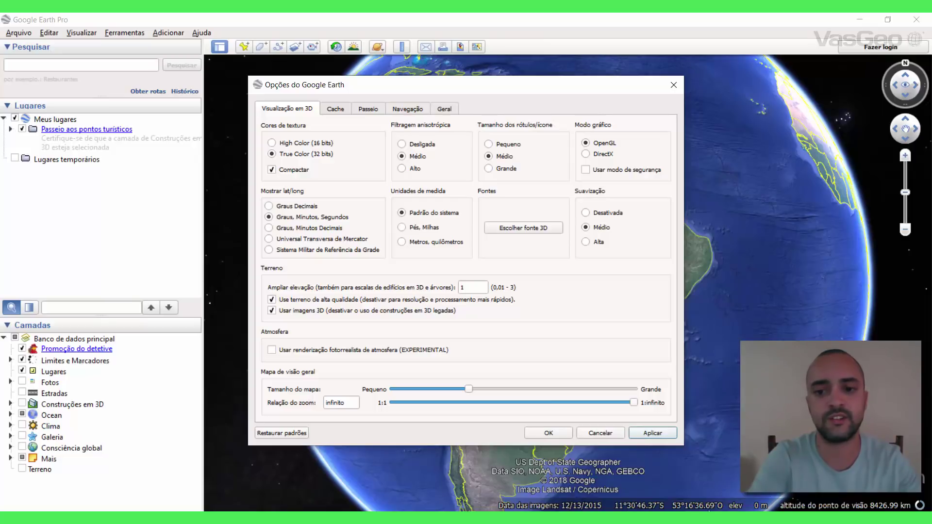
click(269, 240)
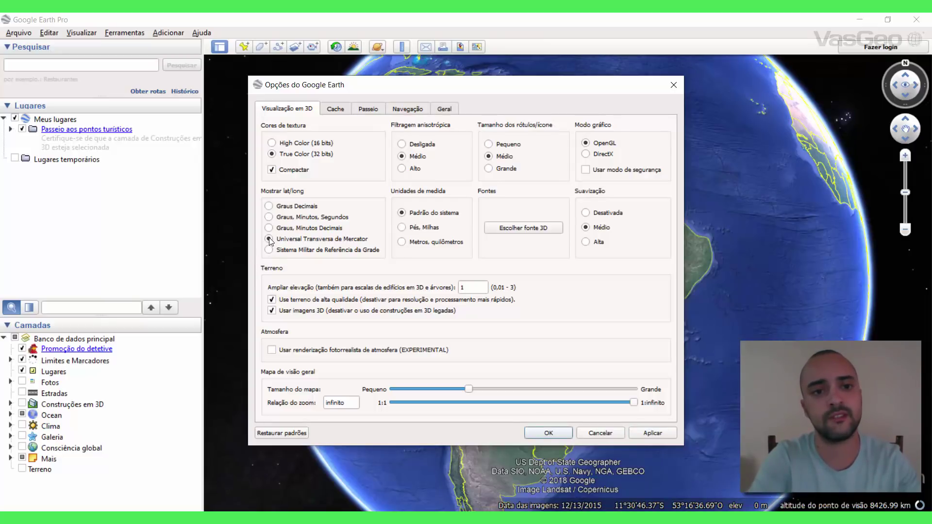
click(649, 433)
click(553, 433)
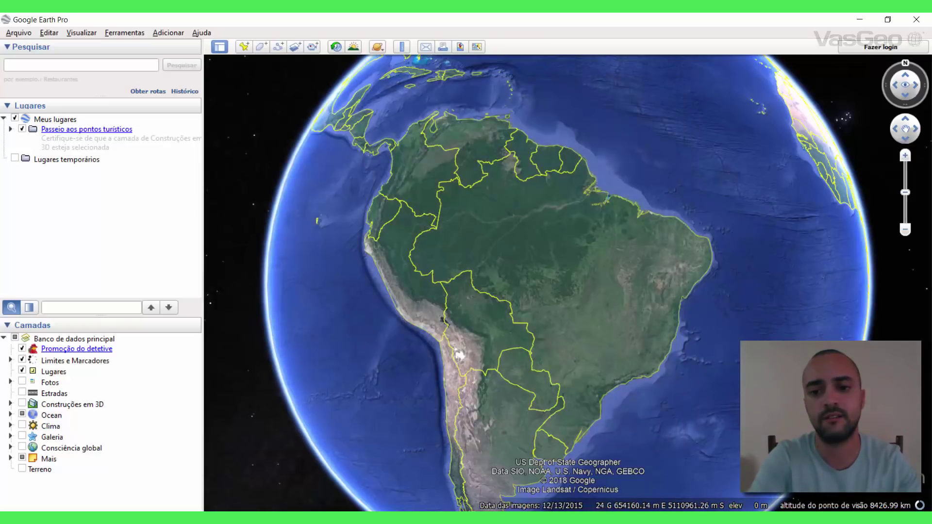
Show the UTM zone grid over the globe.
click(46, 32)
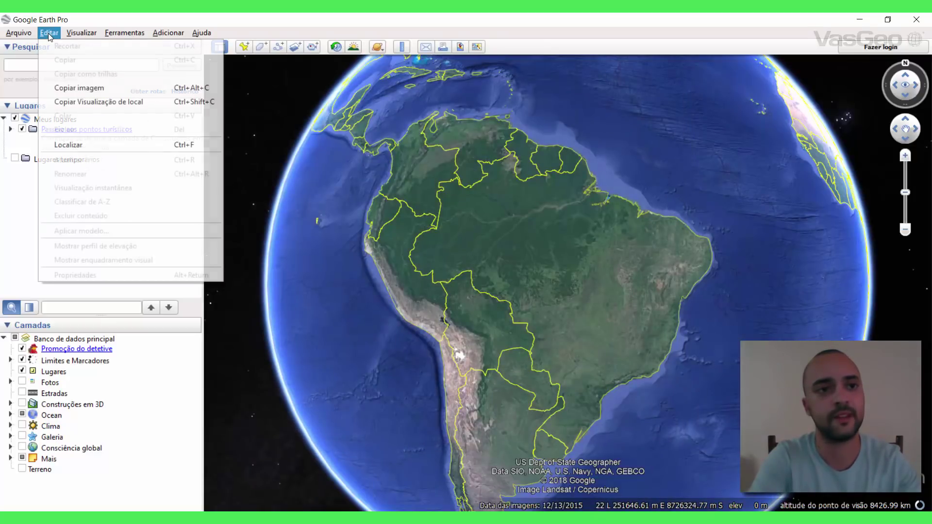
mouse_move(82, 33)
click(103, 137)
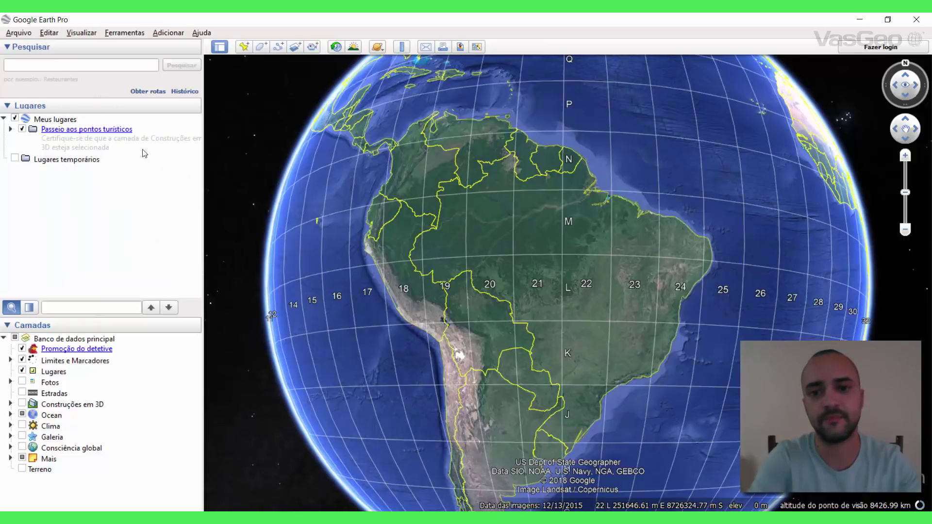
Examine the UTM zone numbering across South America and around the globe, where zone 60 meets zone 1.
drag(650, 313, 582, 312)
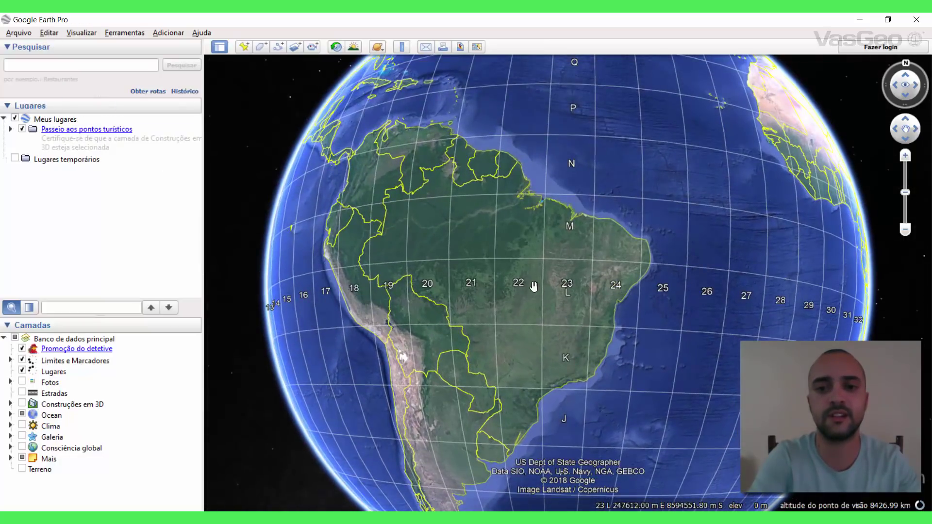
scroll(505, 285, up, 3)
scroll(537, 275, down, 5)
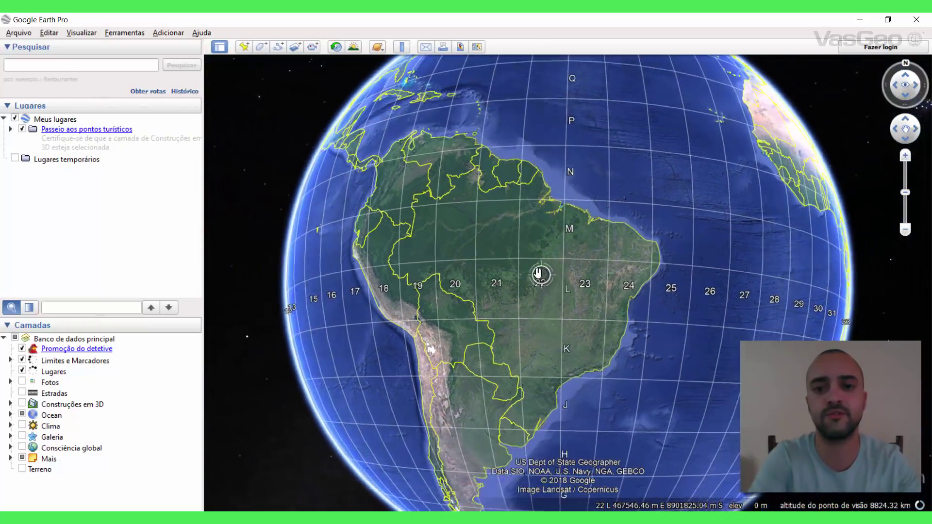
drag(493, 281, 663, 282)
scroll(662, 286, up, 4)
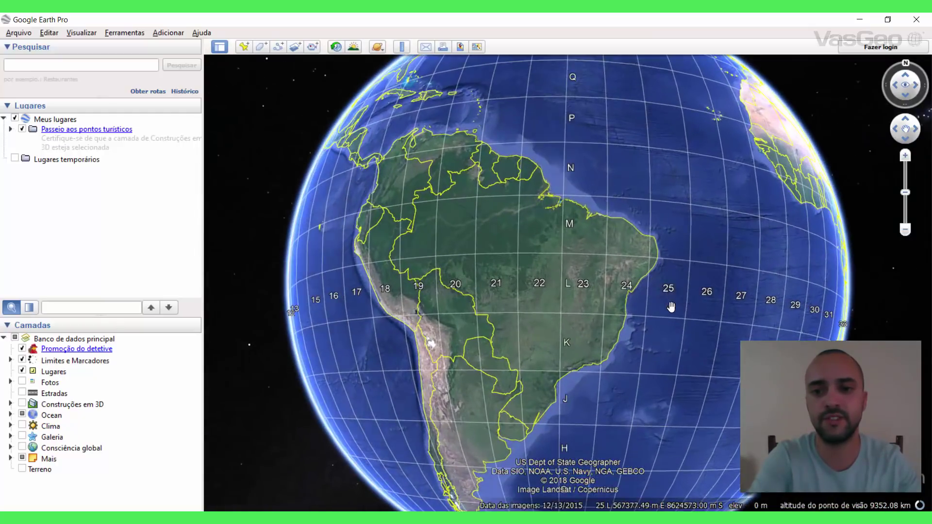
drag(451, 290, 465, 290)
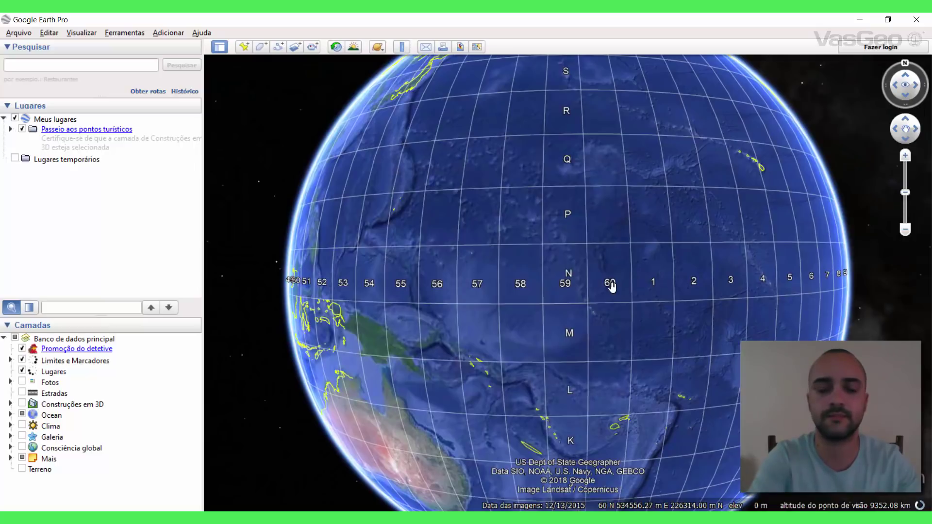
drag(627, 317, 495, 308)
drag(649, 256, 786, 240)
drag(506, 242, 638, 162)
Examine which UTM zones cover the Brazilian states, looking closely at Goiás and Goiânia in zone 22.
scroll(611, 271, up, 5)
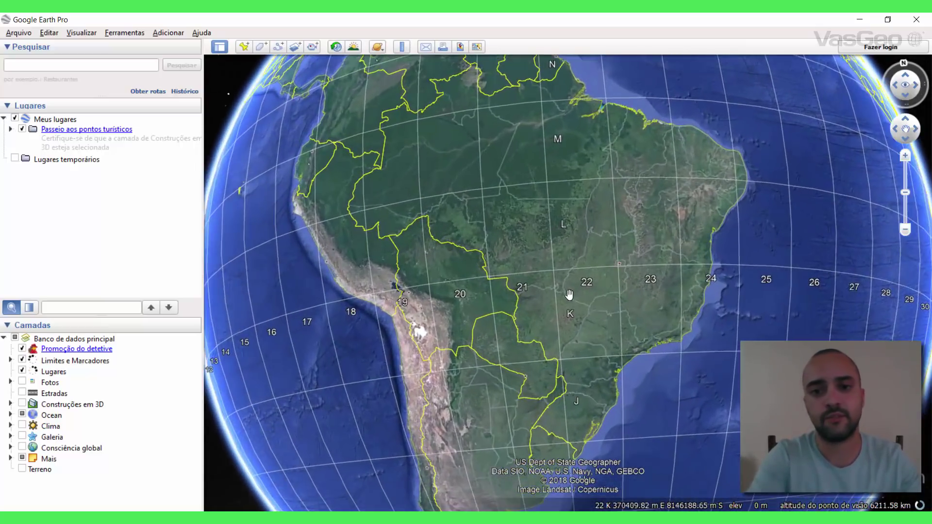
scroll(620, 323, up, 1)
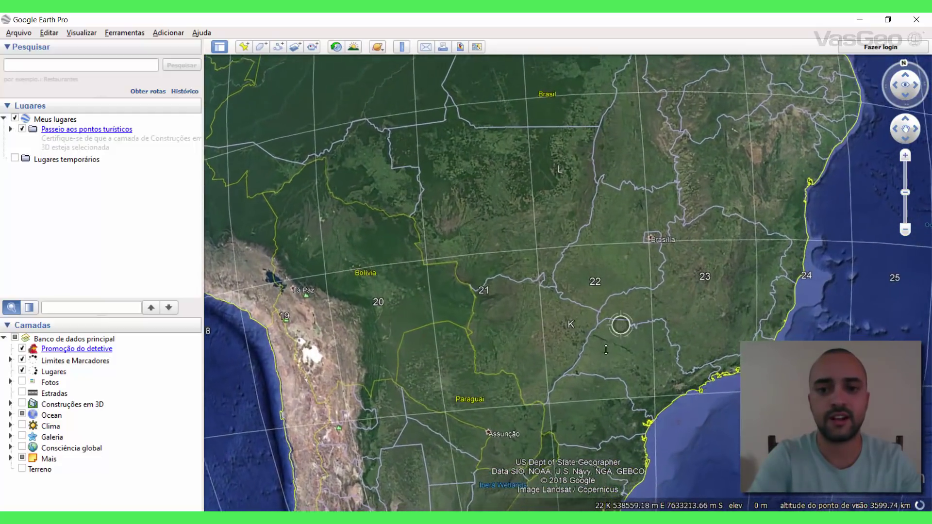
drag(620, 324, 517, 372)
drag(632, 222, 618, 274)
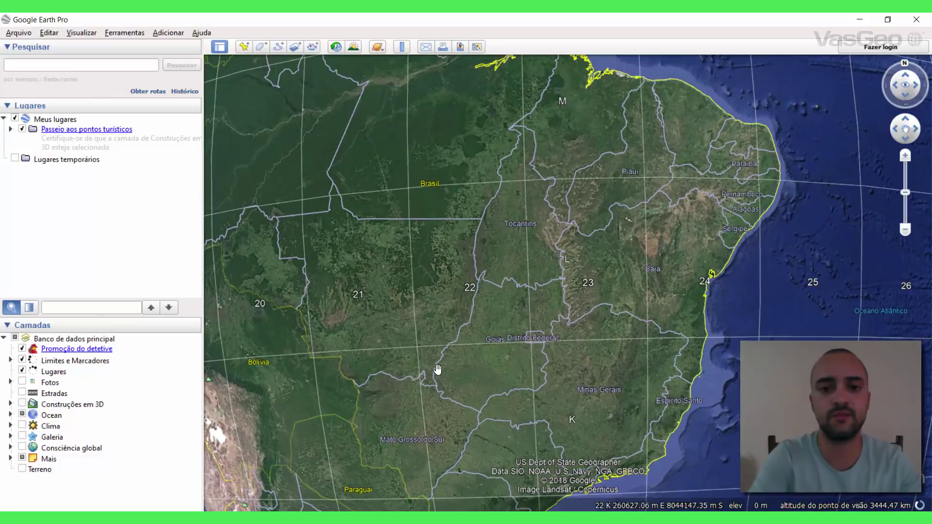
drag(437, 370, 466, 277)
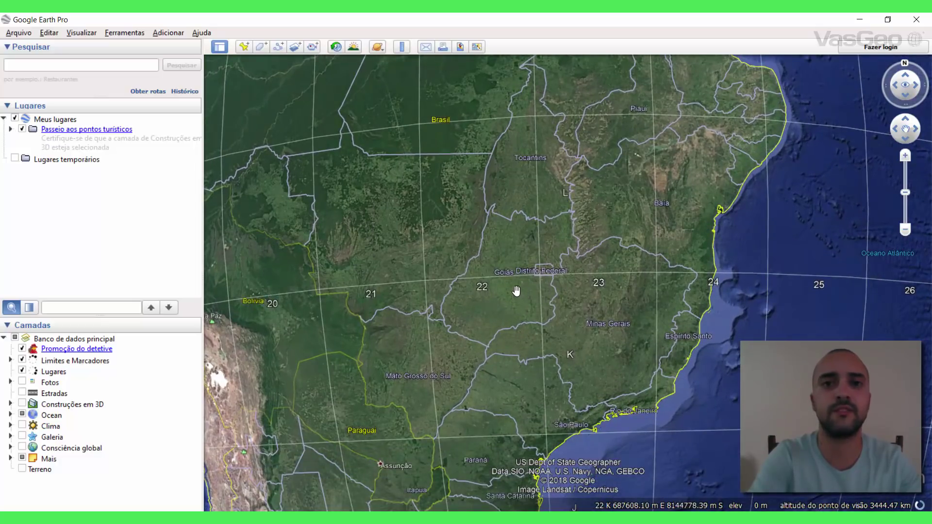
scroll(513, 290, up, 5)
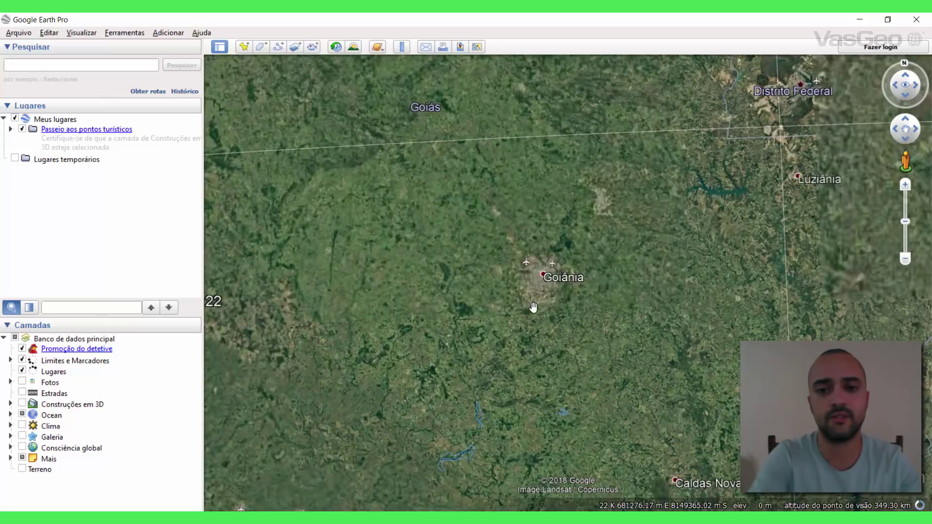
scroll(533, 307, down, 3)
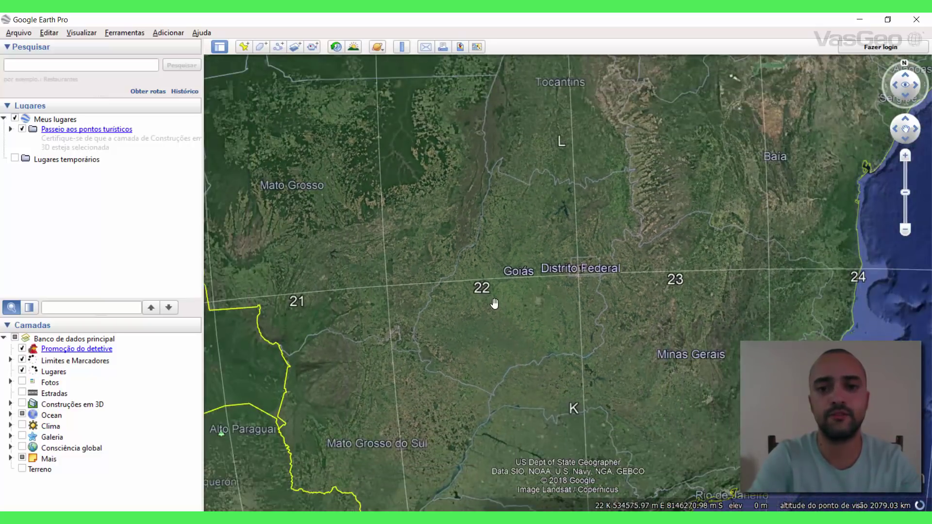
Examine where the UTM zone boundaries cross Minas Gerais and the neighbouring states, from Goiás and Distrito Federal to Espírito Santo and Bahia.
drag(482, 391, 431, 370)
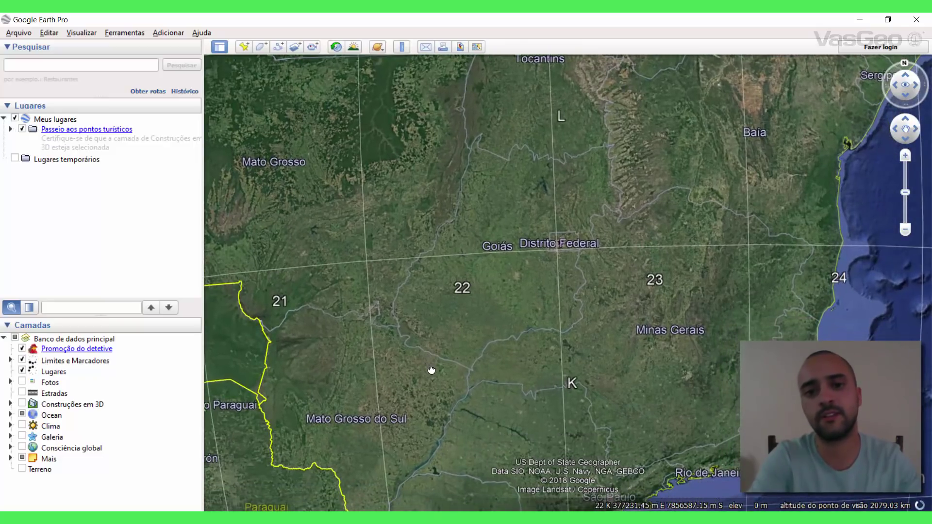
scroll(693, 377, up, 3)
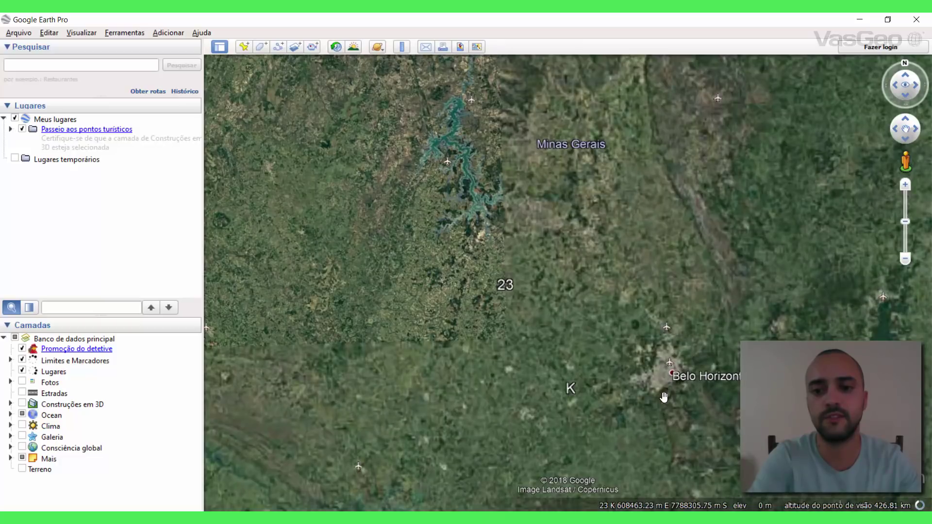
scroll(662, 395, down, 2)
scroll(654, 236, down, 3)
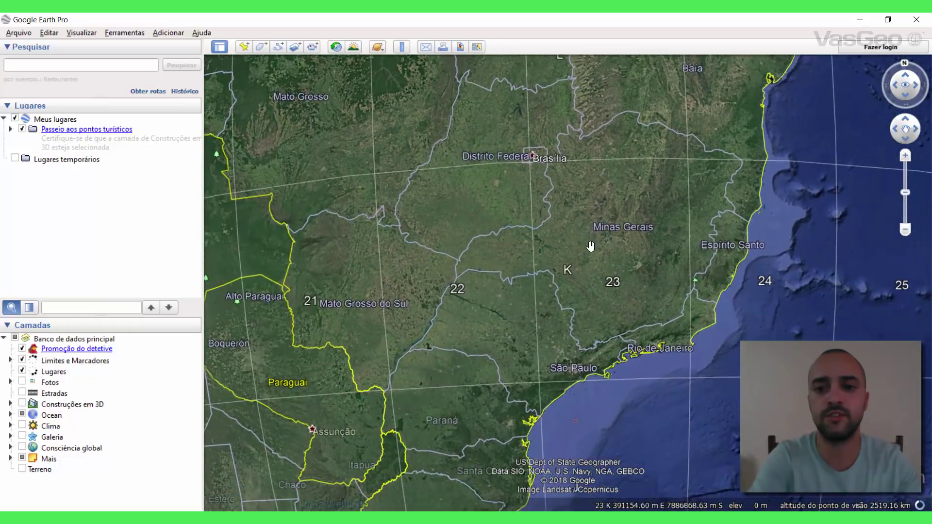
drag(642, 202, 663, 252)
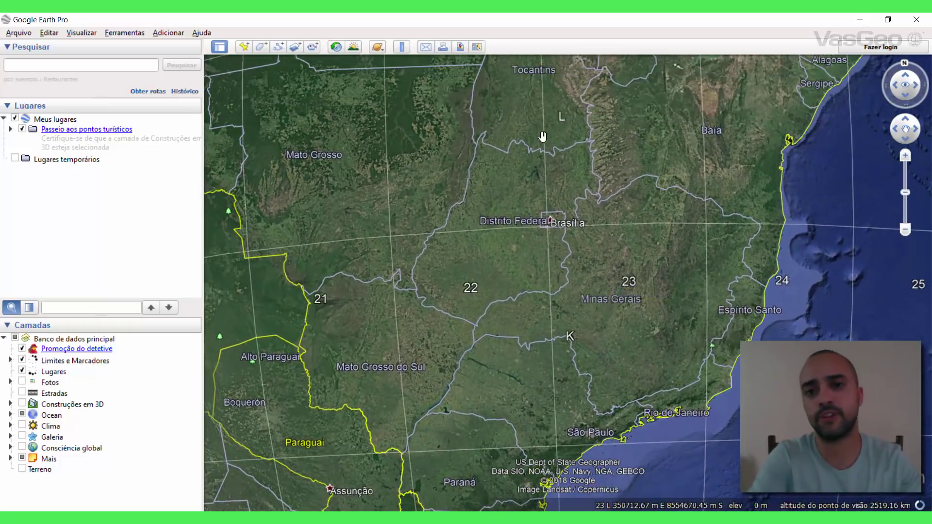
drag(543, 139, 632, 111)
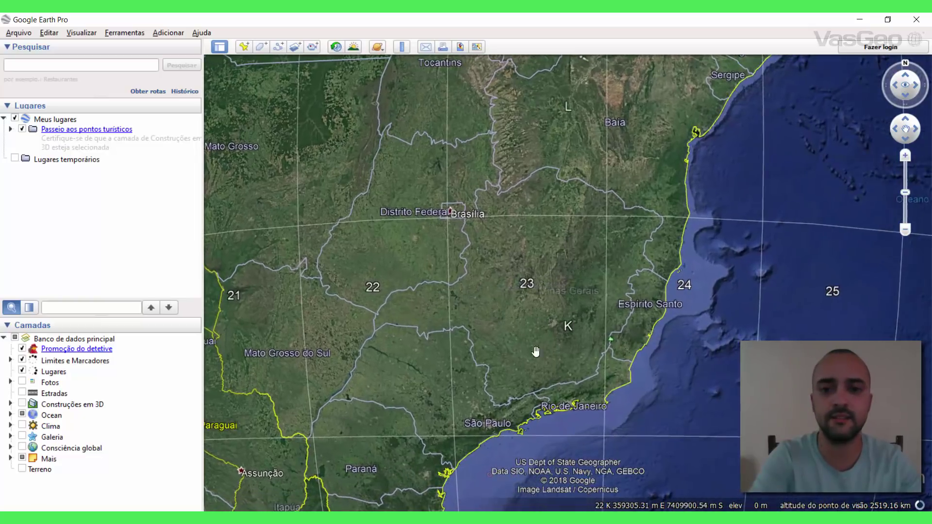
drag(645, 327, 646, 404)
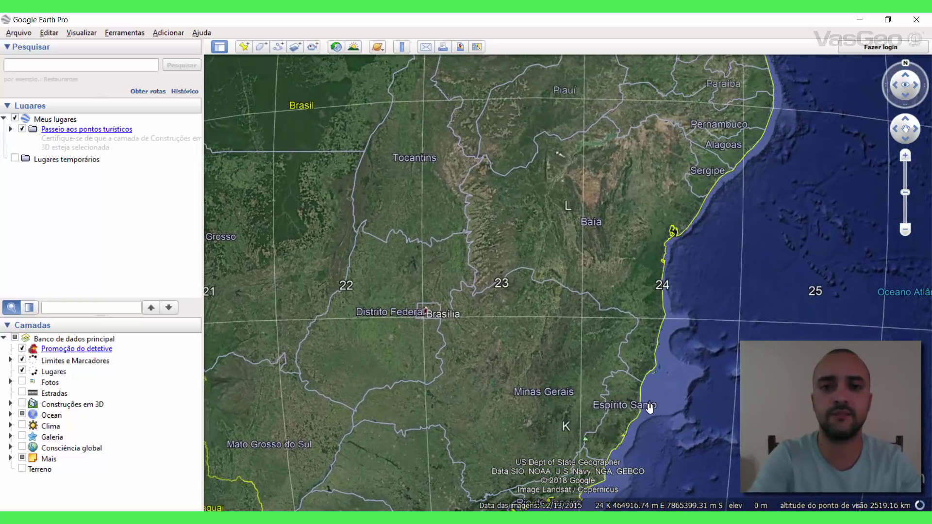
scroll(482, 296, down, 3)
scroll(481, 297, down, 5)
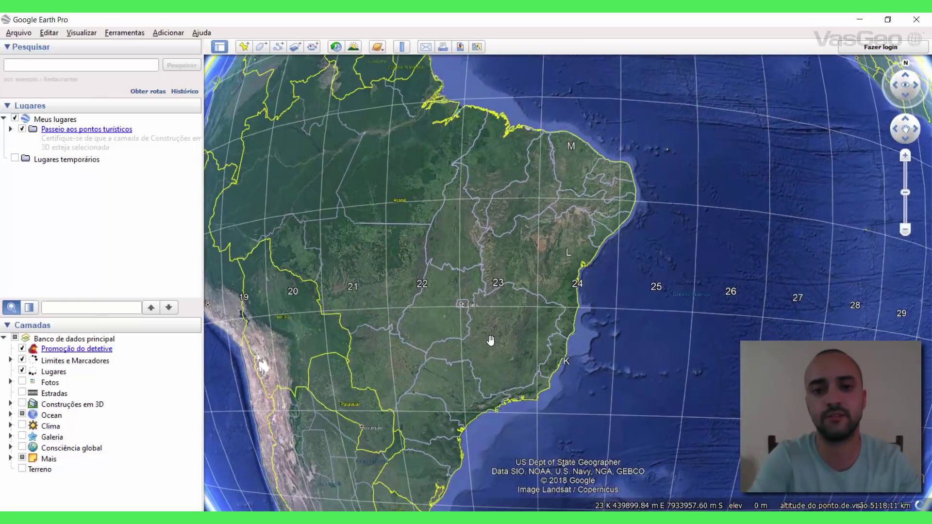
scroll(459, 313, up, 2)
scroll(485, 285, up, 3)
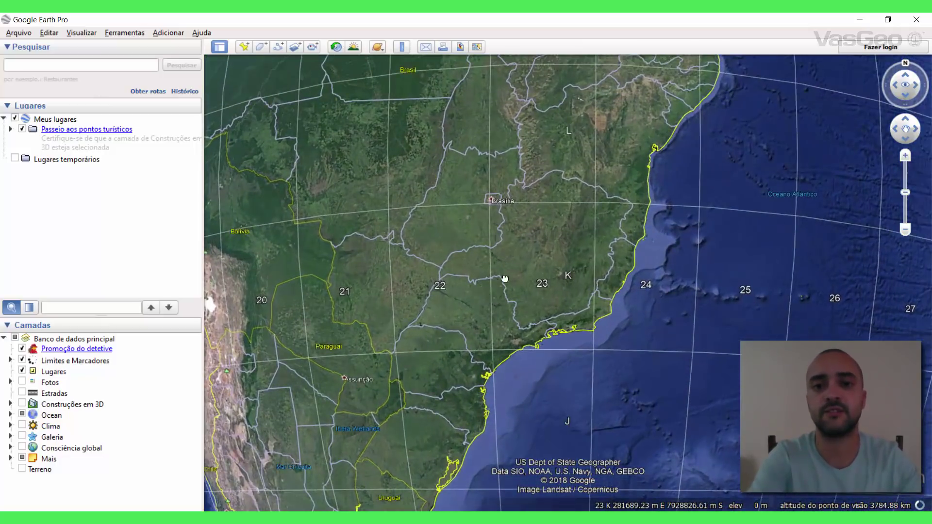
drag(505, 278, 494, 337)
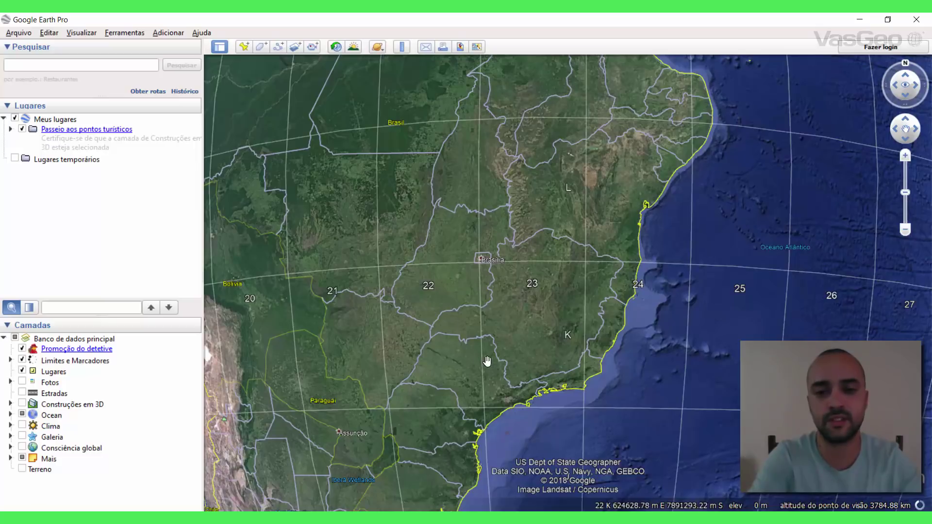
scroll(480, 337, up, 3)
scroll(548, 291, down, 1)
scroll(589, 304, up, 3)
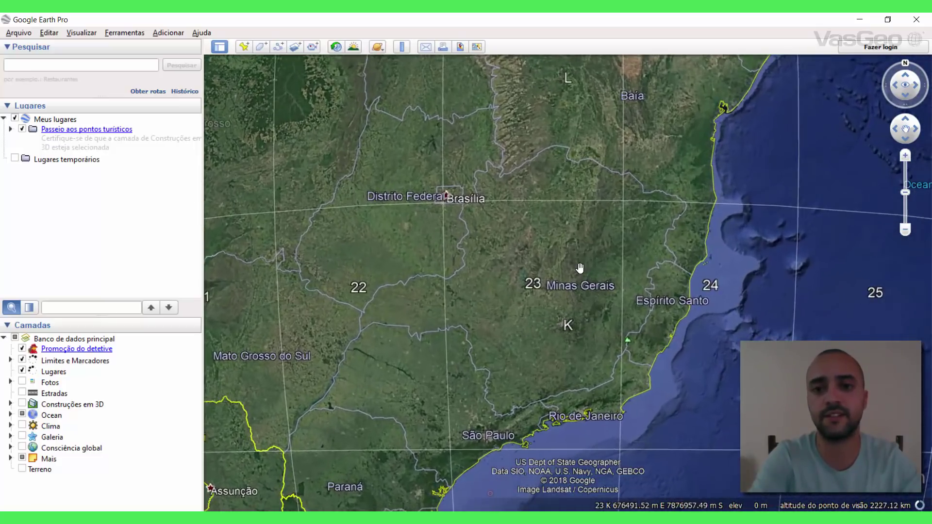
scroll(431, 316, down, 1)
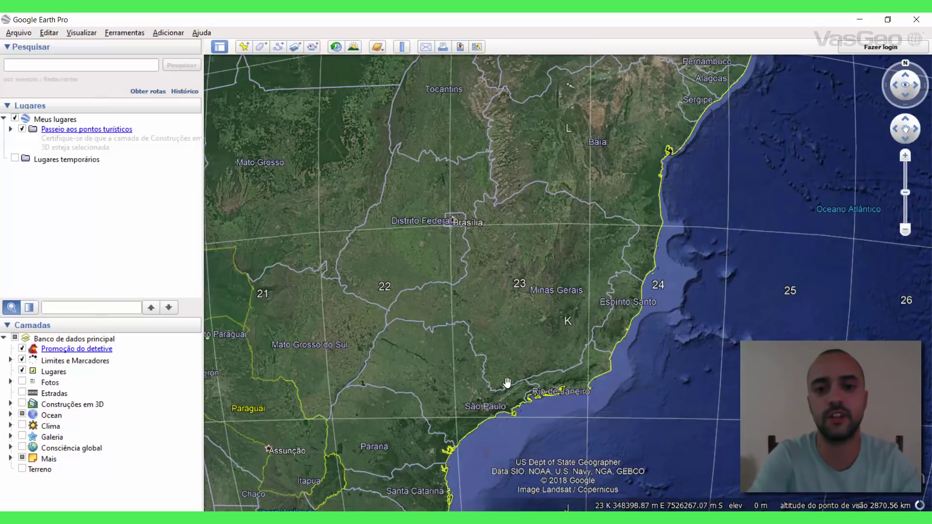
Compare the UTM zones spanning the whole of Brazil with the zone that contains Belo Horizonte.
scroll(531, 382, down, 5)
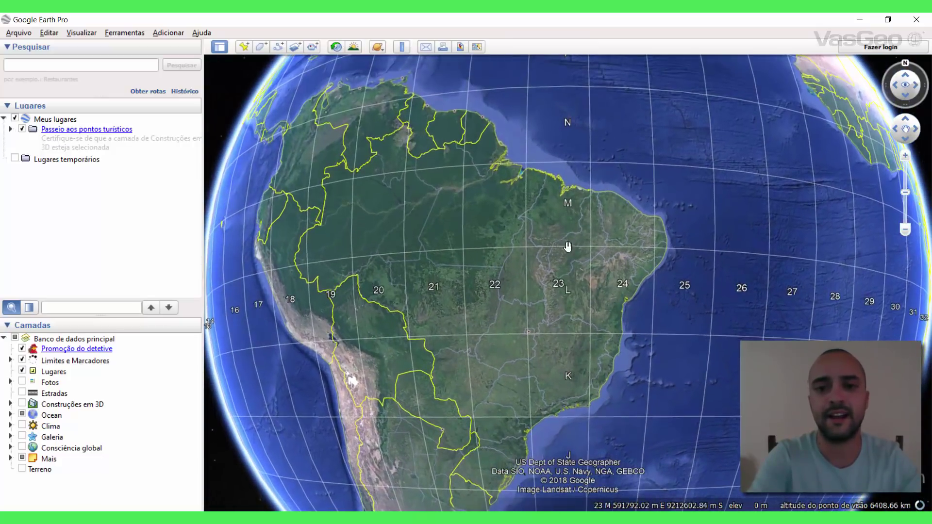
drag(567, 246, 560, 322)
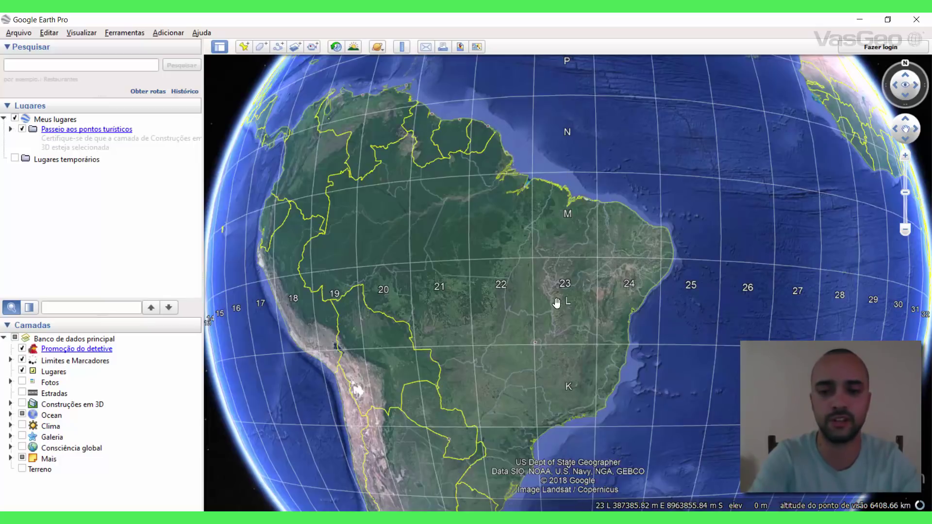
scroll(567, 294, up, 4)
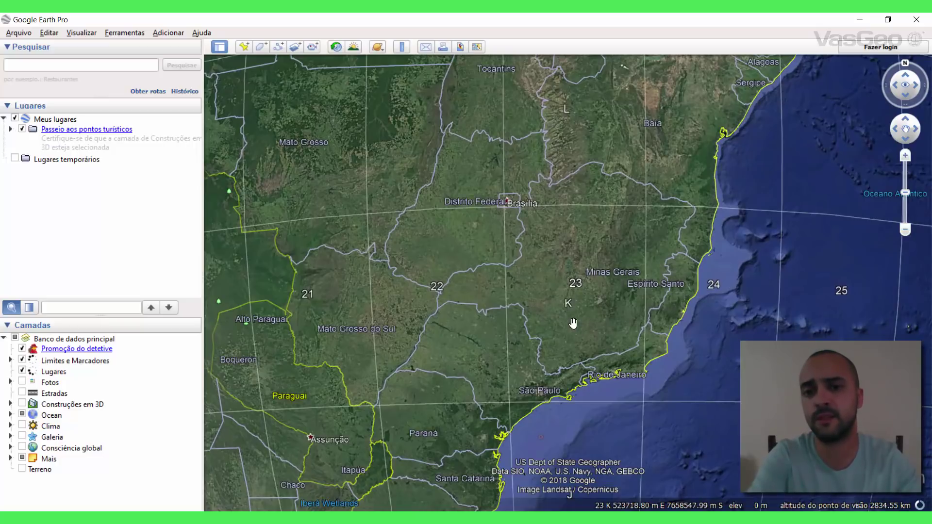
scroll(595, 305, up, 3)
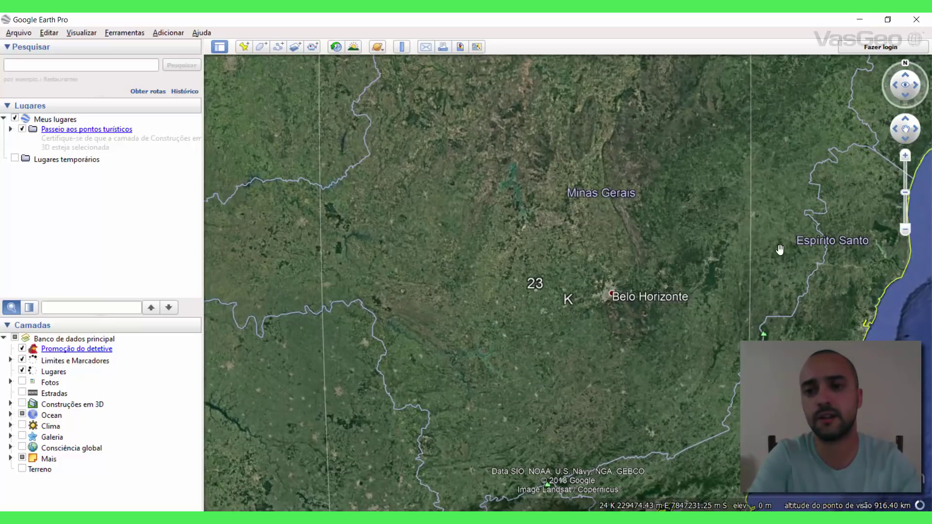
scroll(796, 266, down, 2)
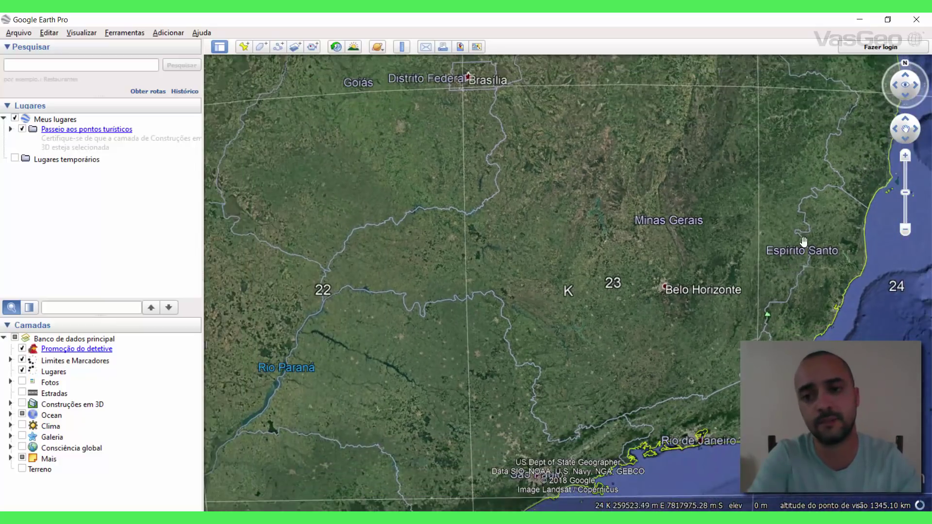
drag(621, 298, 581, 284)
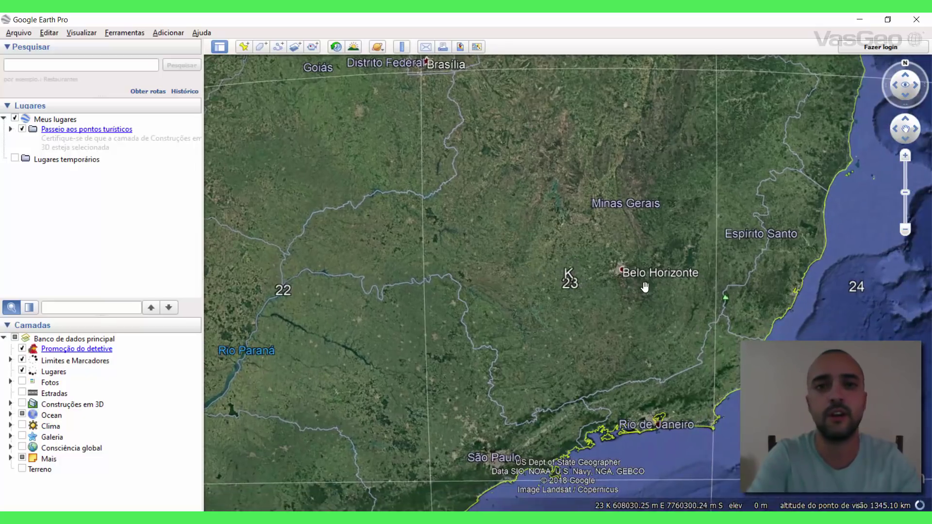
scroll(591, 290, down, 2)
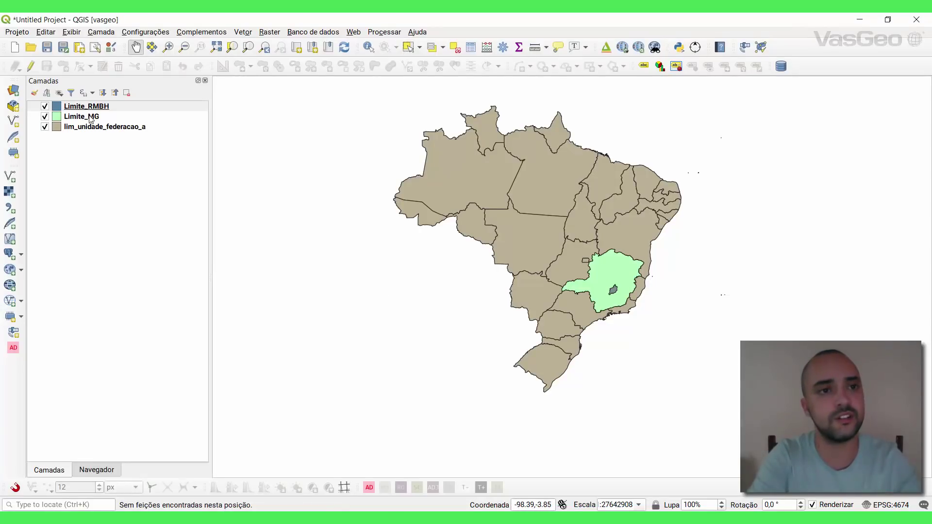
Switch to QGIS and start exporting the Limite_RMBH layer in the Keyhole Markup Language [KML] format.
right_click(82, 129)
right_click(74, 118)
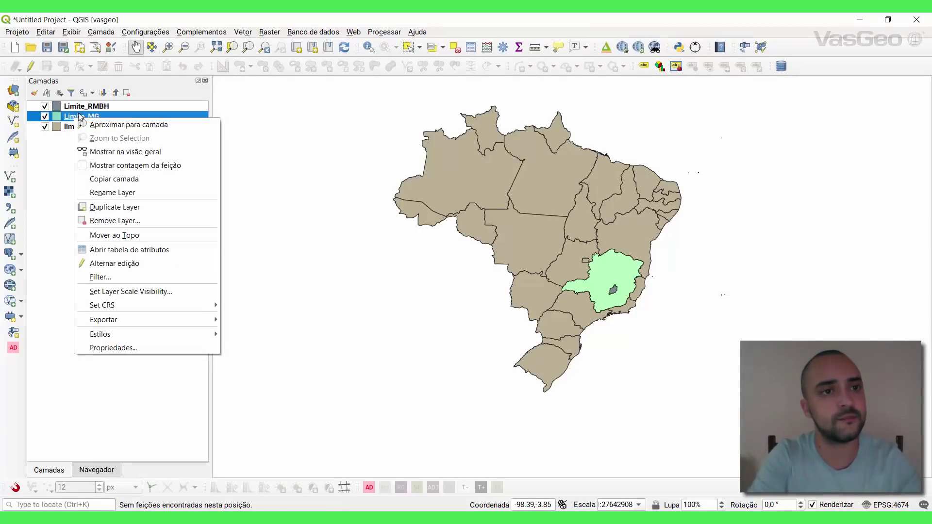
right_click(83, 103)
click(69, 110)
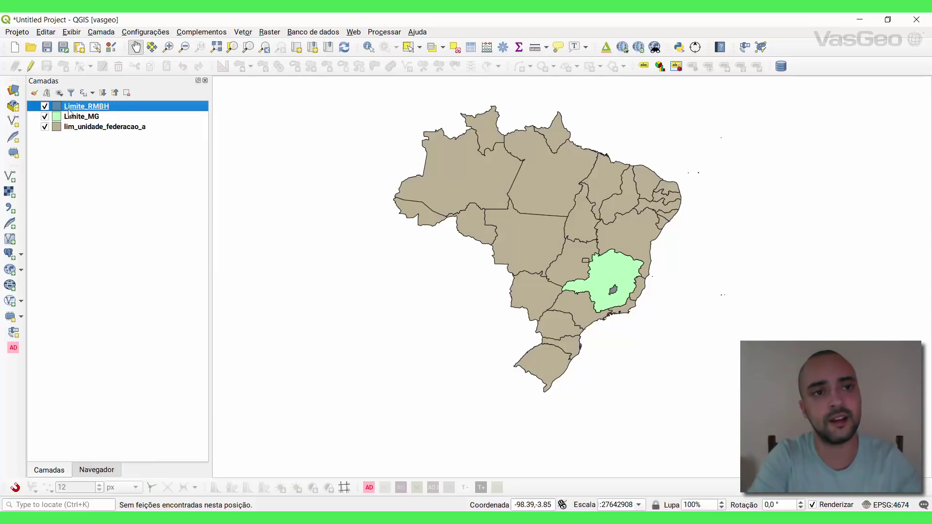
right_click(102, 108)
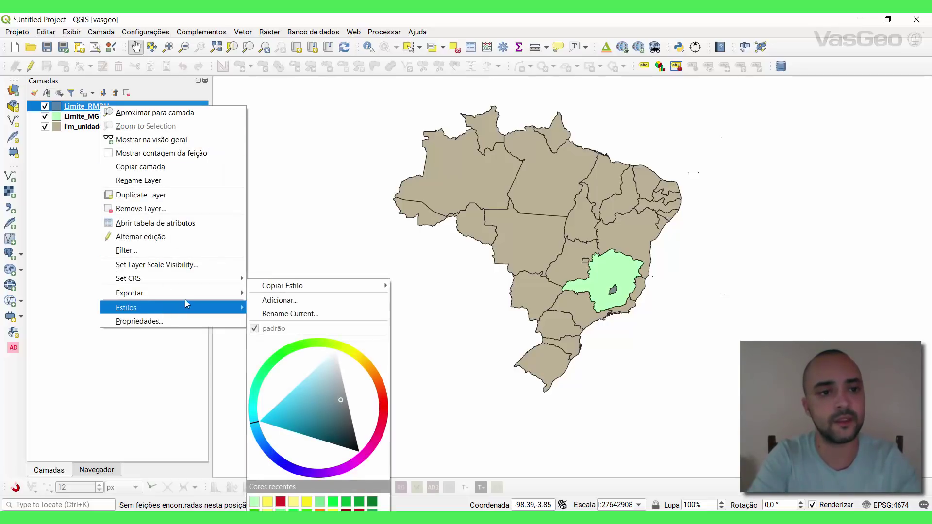
mouse_move(193, 297)
click(318, 297)
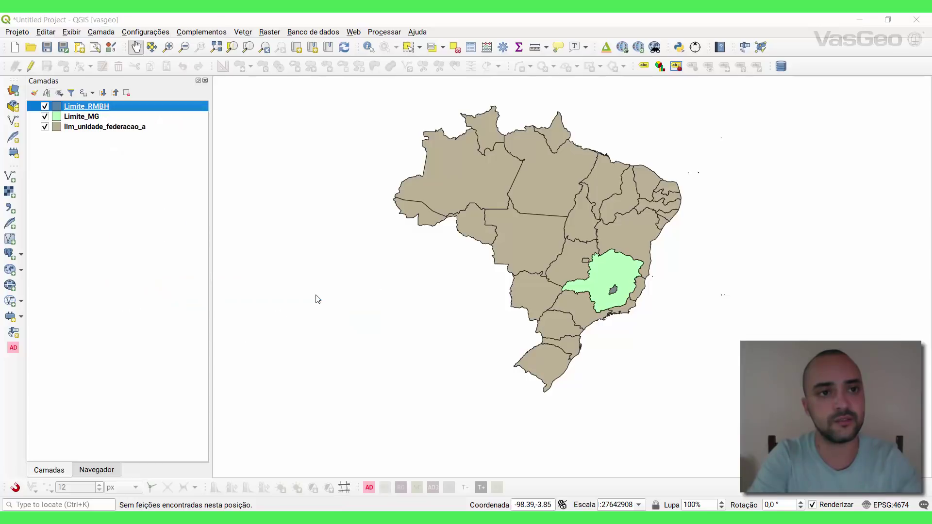
click(677, 135)
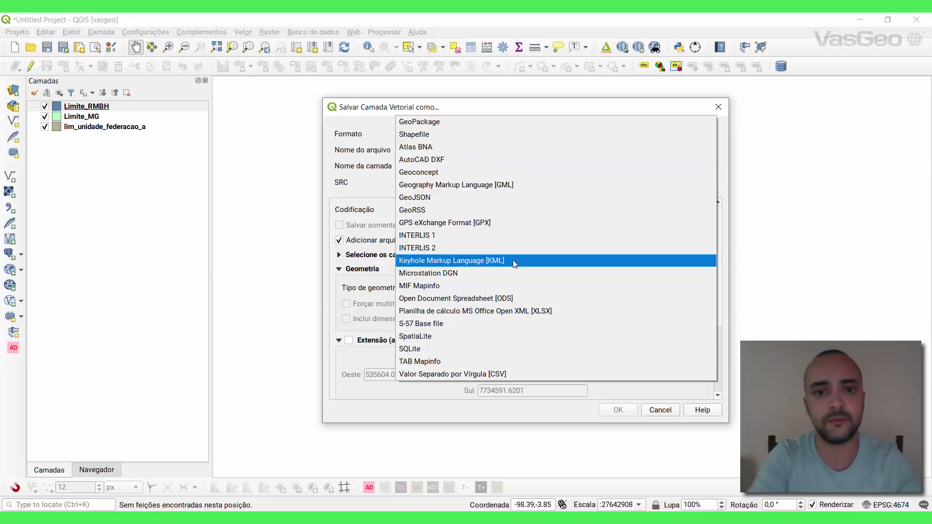
click(473, 260)
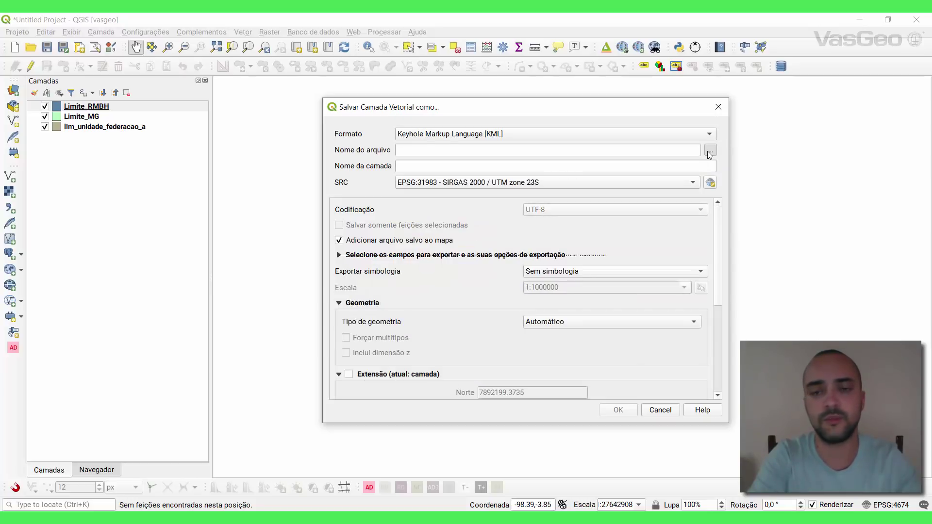
Name the export file rmbh in the Área de Trabalho folder and export the layer.
click(709, 152)
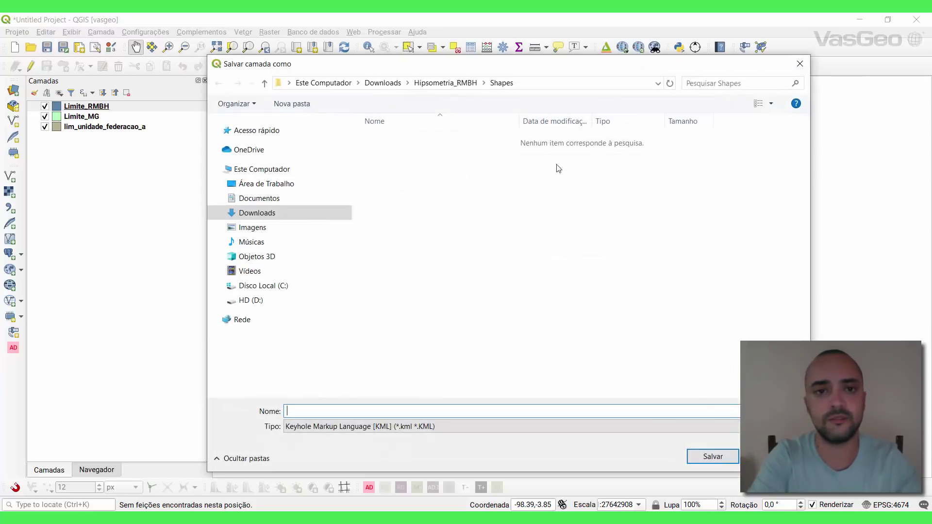
click(262, 187)
click(359, 411)
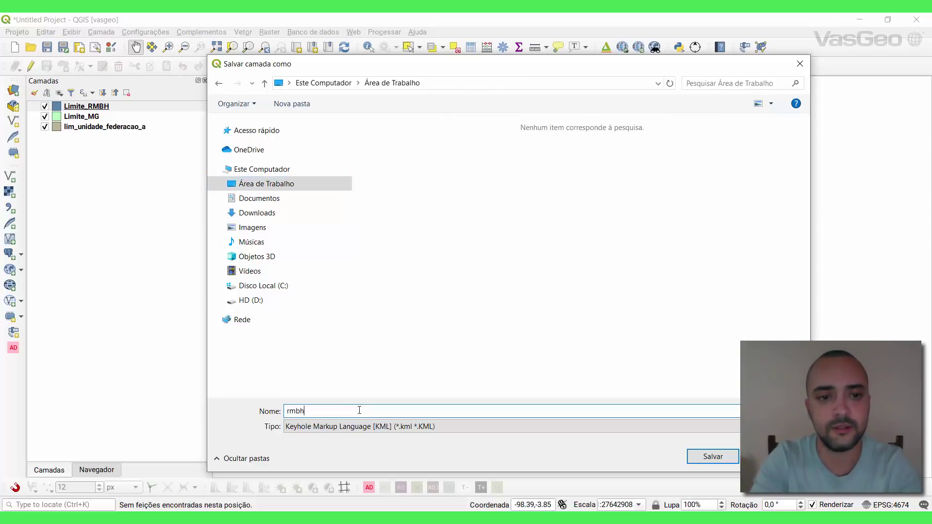
click(709, 457)
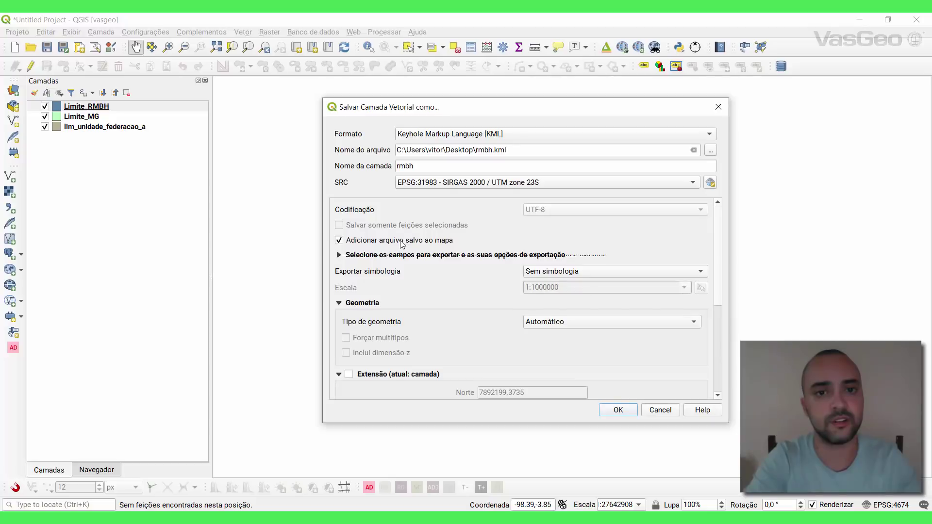
click(617, 410)
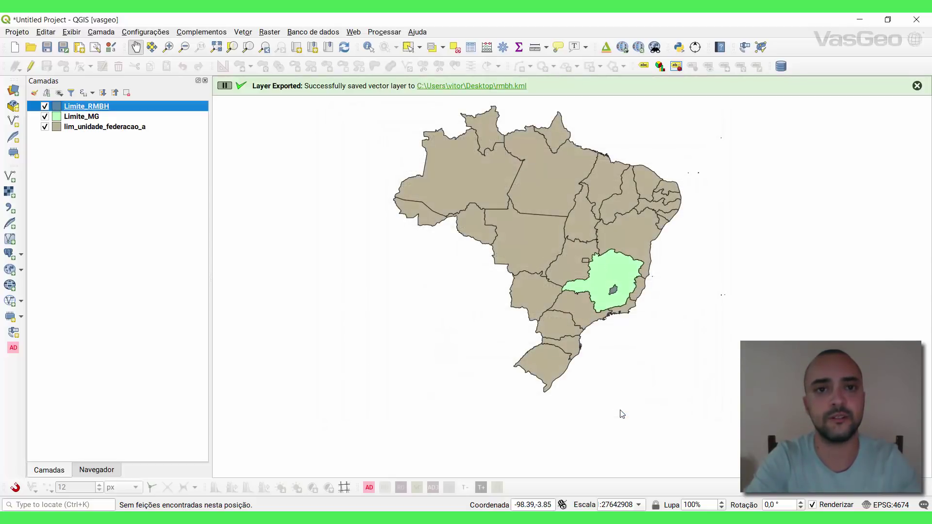
Open the exported rmbh.kml from the desktop in Google Earth Pro.
click(931, 521)
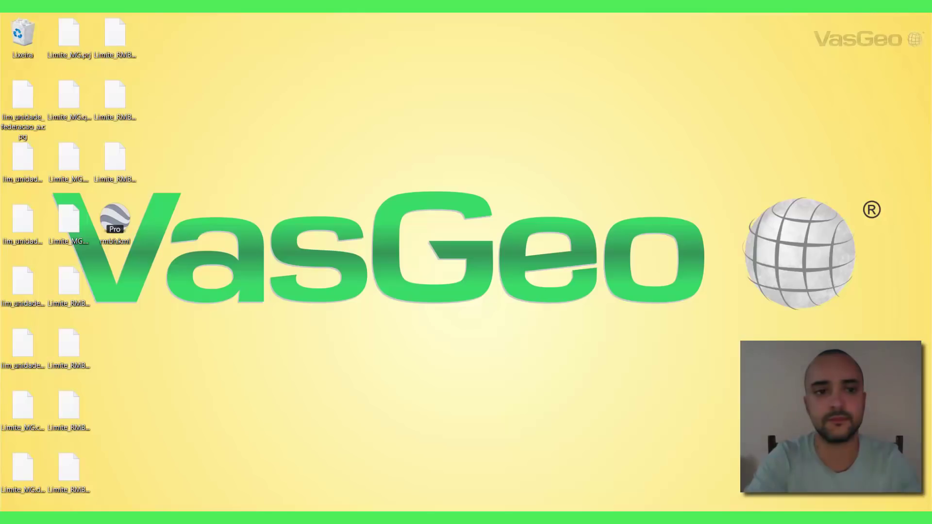
click(124, 237)
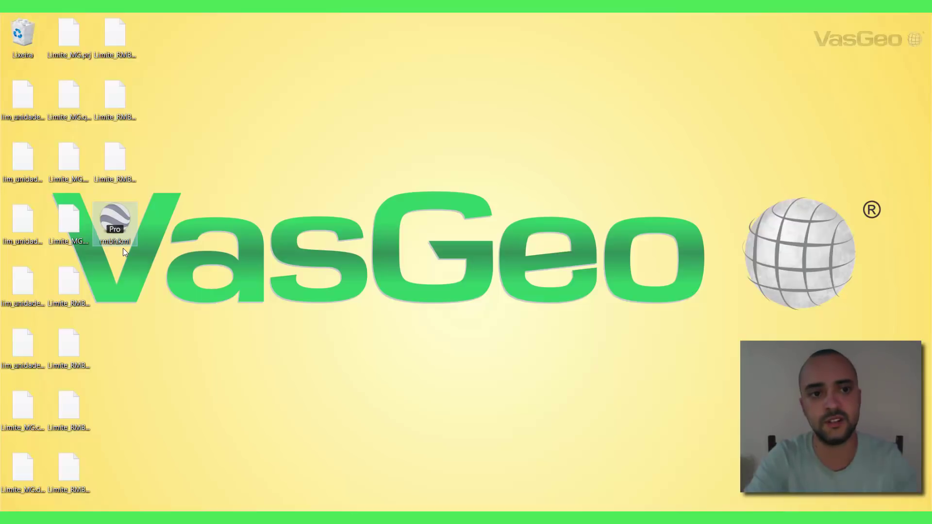
double_click(112, 228)
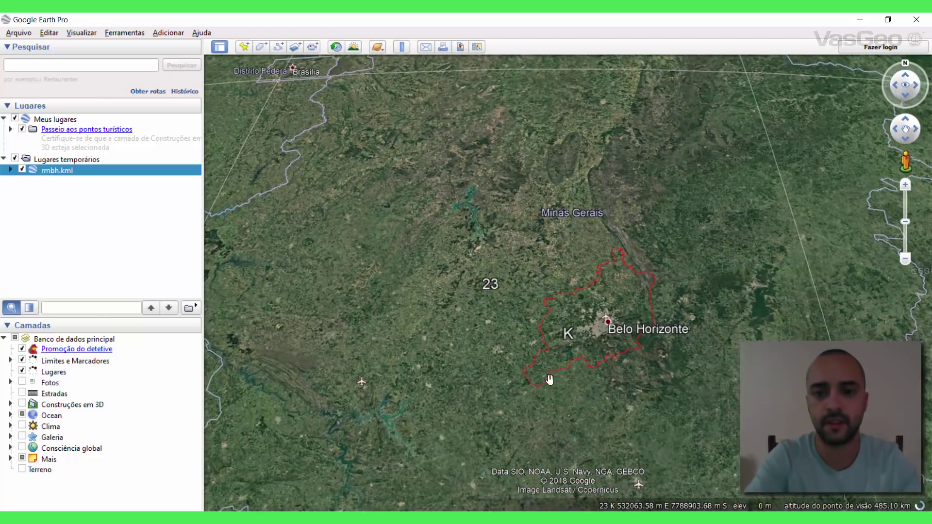
Examine where the RMBH boundary lies relative to the UTM zones covering Minas Gerais and its surroundings.
scroll(544, 343, down, 5)
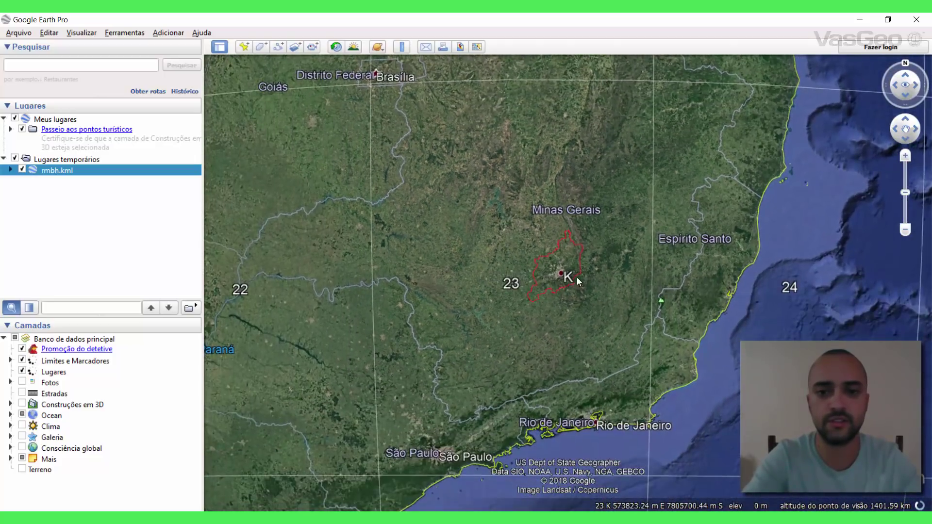
scroll(538, 291, down, 2)
scroll(571, 264, down, 3)
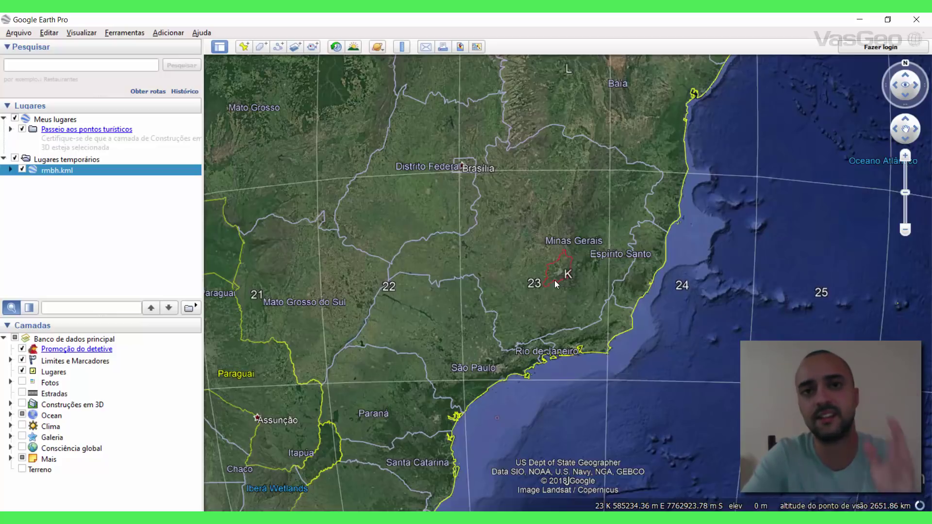
drag(552, 284, 600, 323)
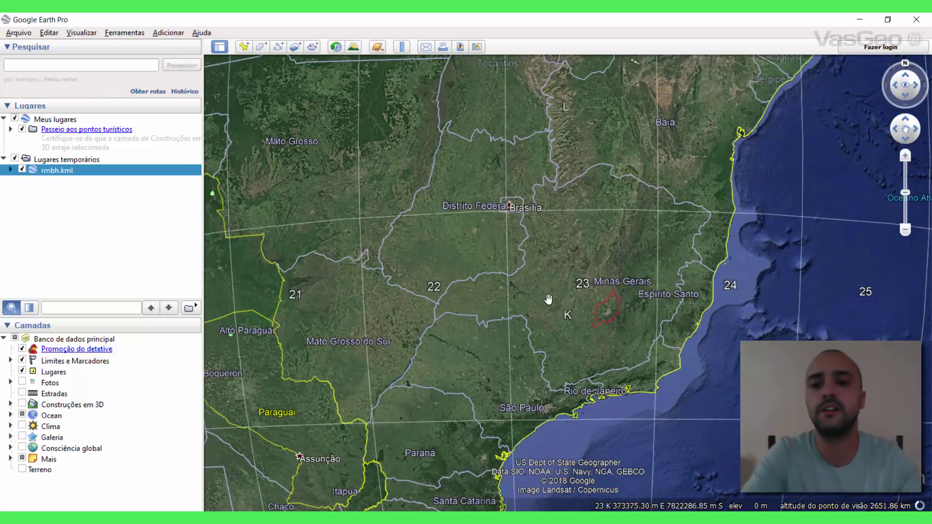
drag(592, 241, 673, 299)
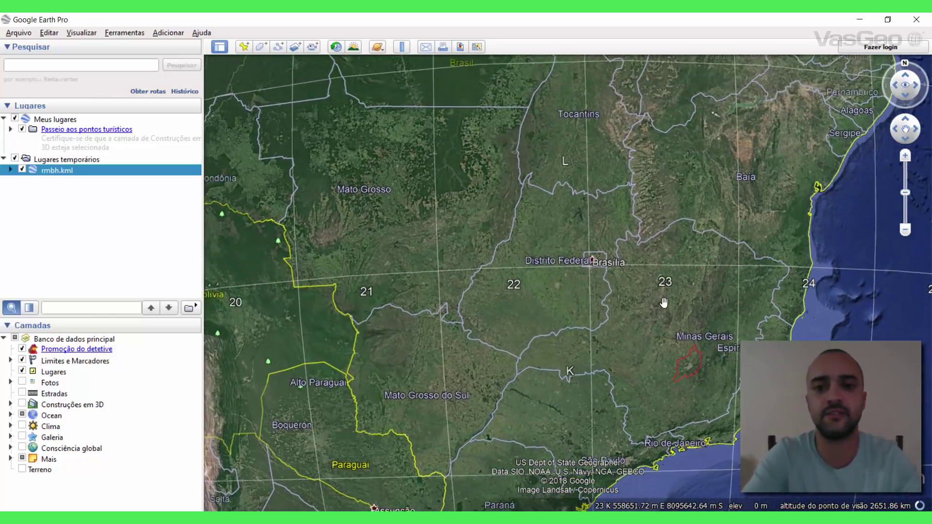
Switch to QGIS and compare the extents of Brazil, Minas Gerais and the RMBH with the UTM zones displayed in Google Earth.
drag(450, 353, 385, 286)
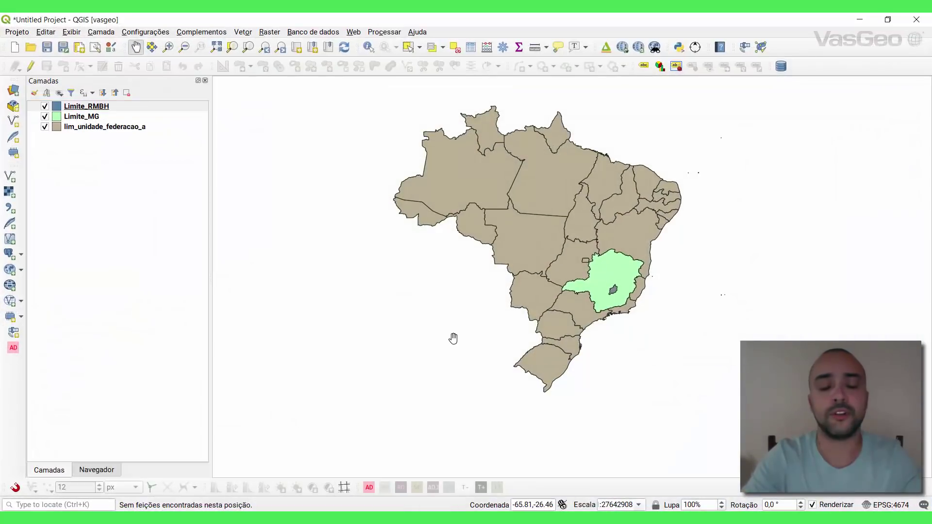
click(228, 48)
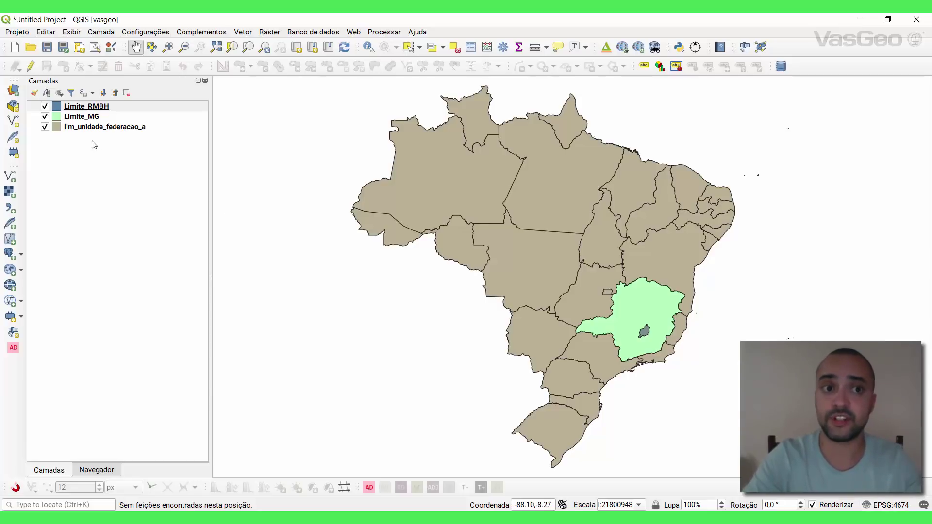
click(82, 129)
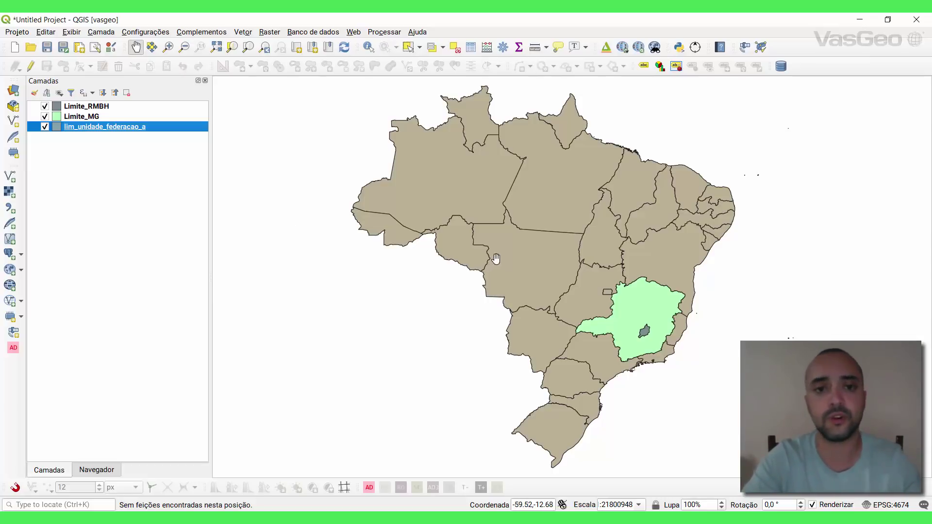
scroll(641, 337, up, 2)
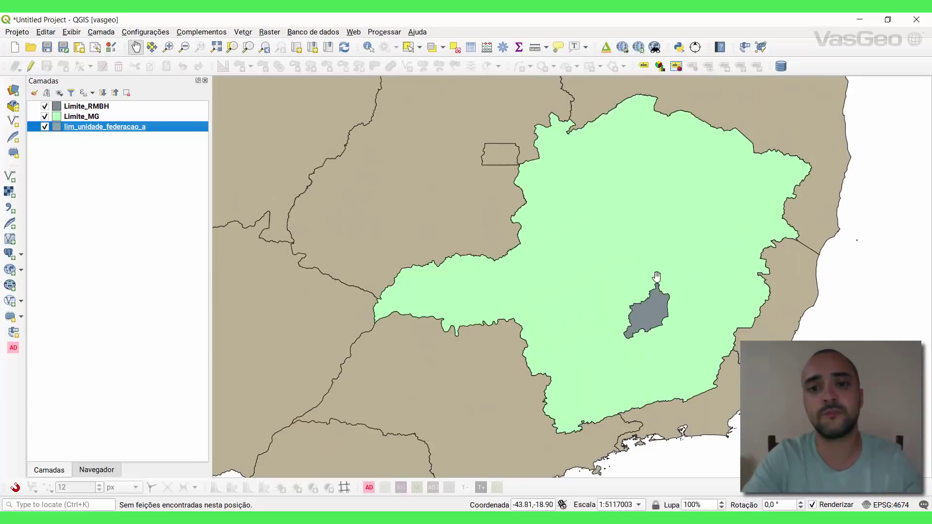
scroll(656, 276, up, 1)
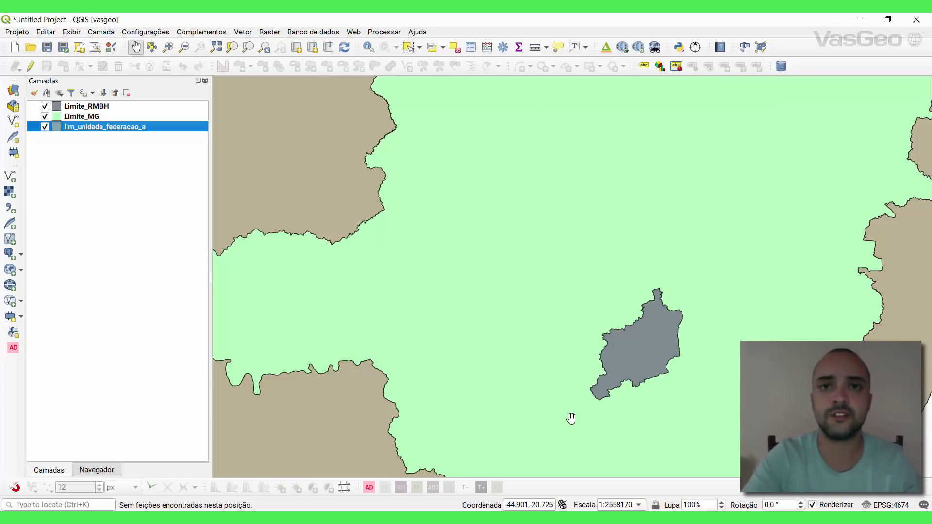
scroll(570, 418, down, 1)
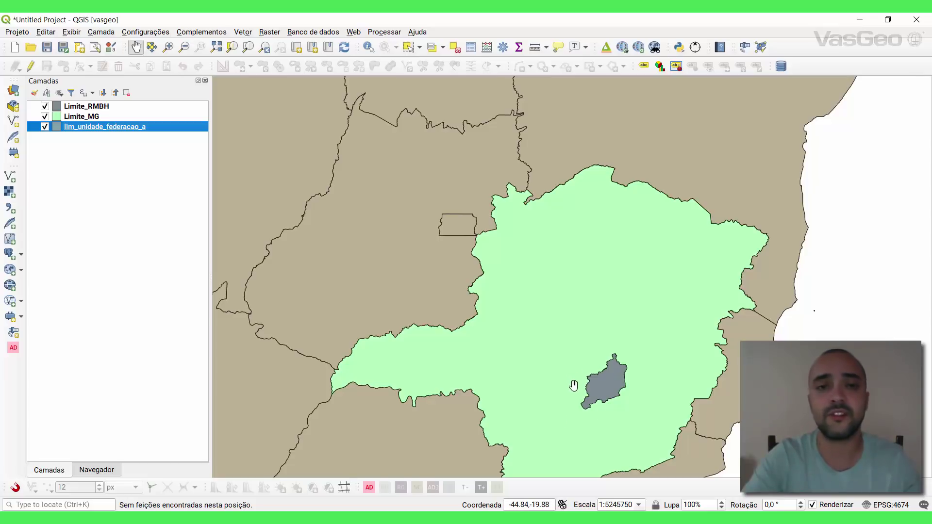
scroll(573, 385, down, 1)
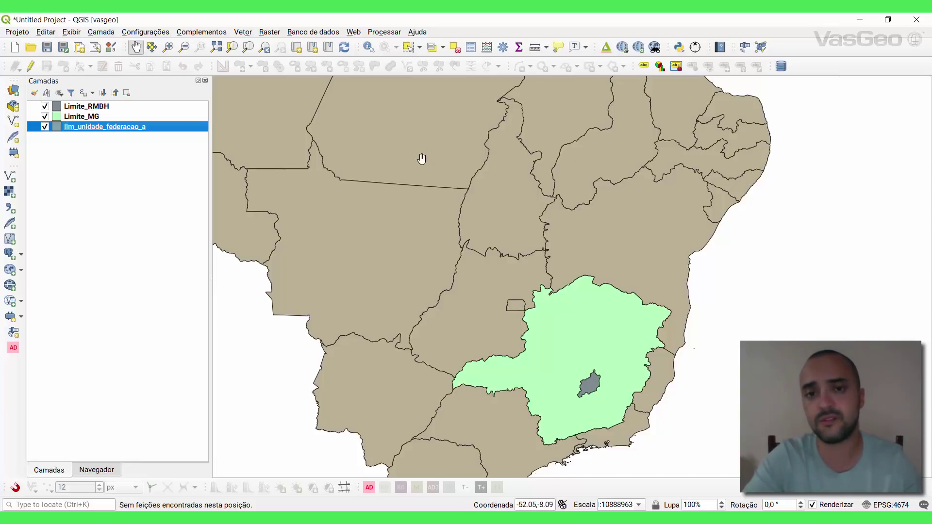
drag(413, 168, 538, 216)
scroll(443, 222, down, 1)
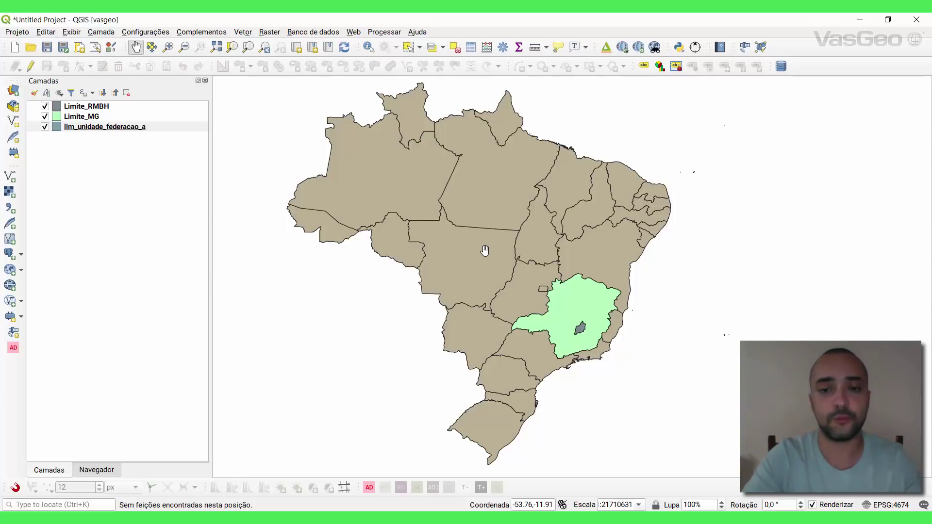
scroll(558, 355, up, 1)
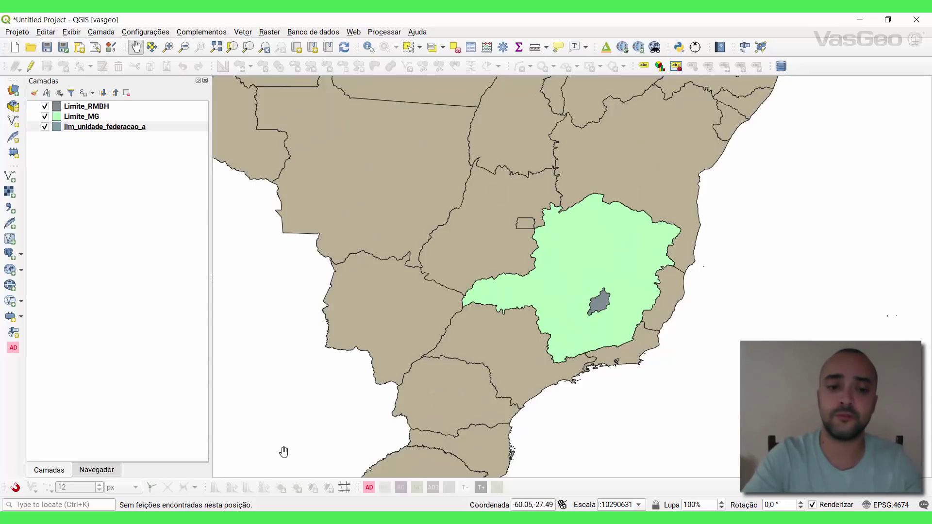
key(alt+Tab)
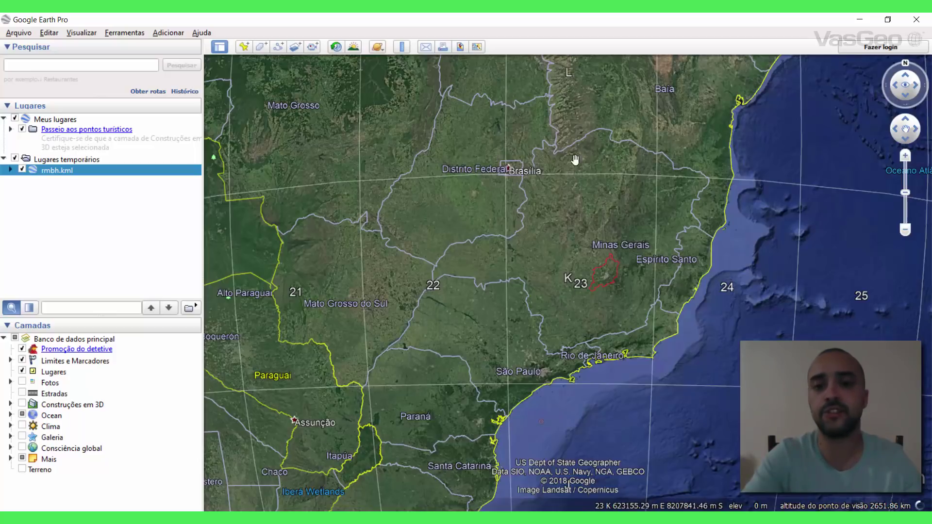
key(alt+Tab)
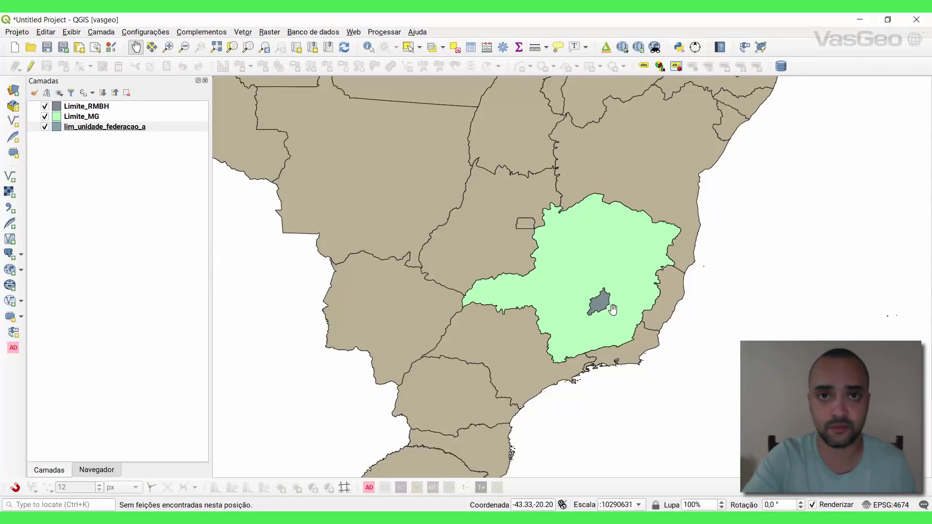
Review the geographic, projected and user-defined coordinate system categories in the project's SRC settings, keeping SIRGAS 2000 selected.
click(887, 504)
scroll(219, 252, up, 10)
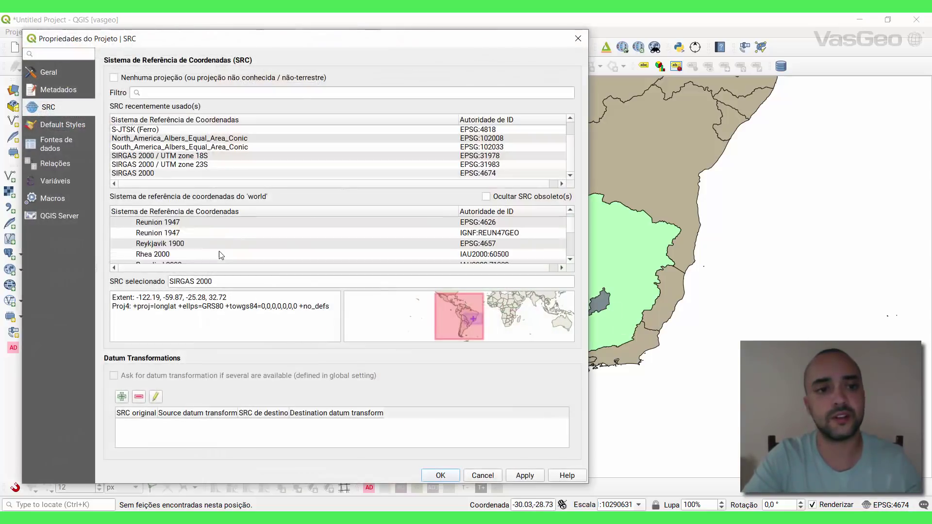
drag(571, 227, 570, 208)
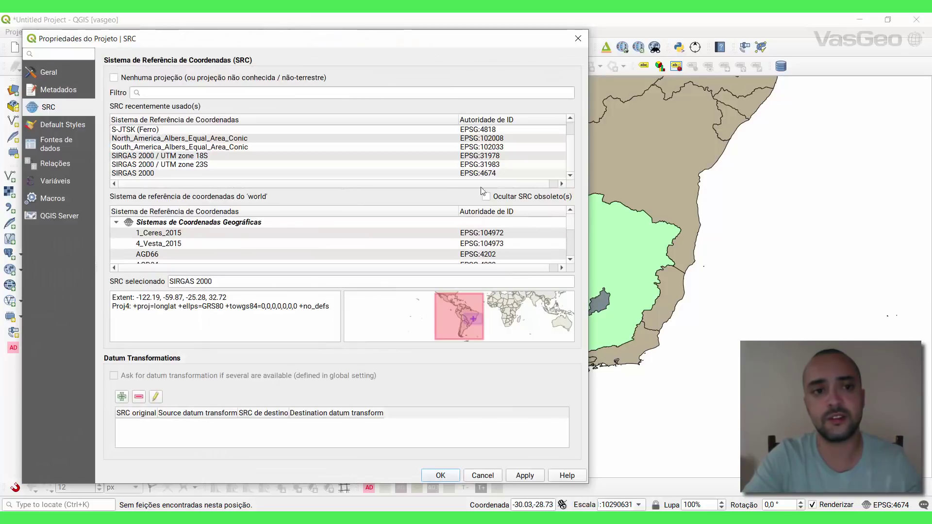
click(116, 223)
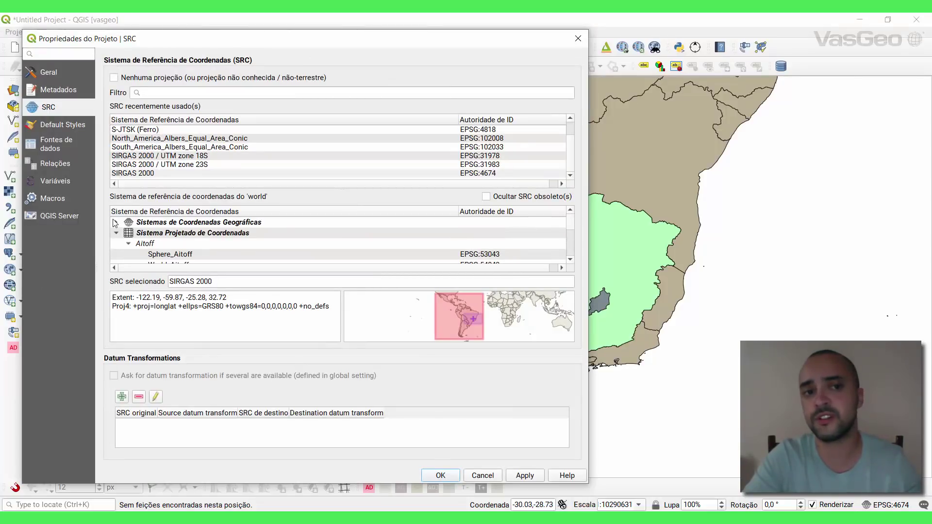
click(116, 223)
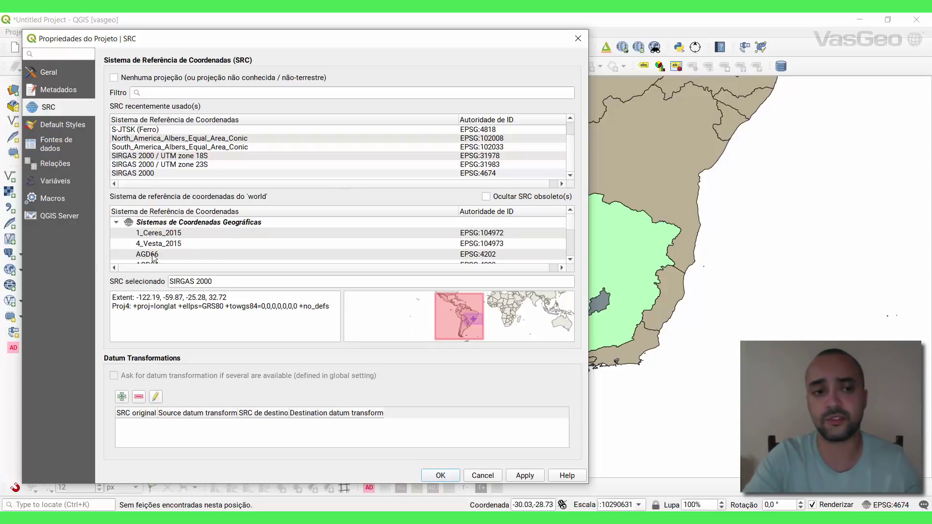
click(117, 223)
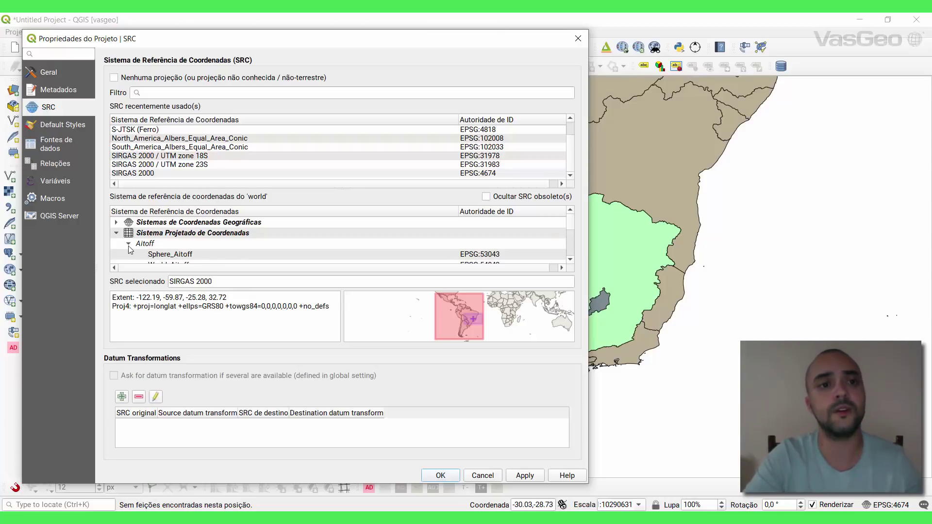
click(128, 244)
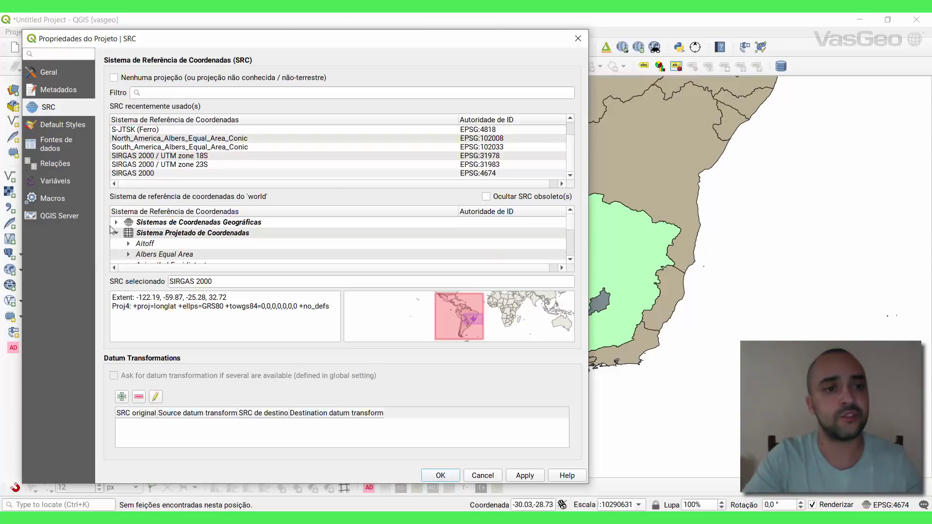
click(116, 233)
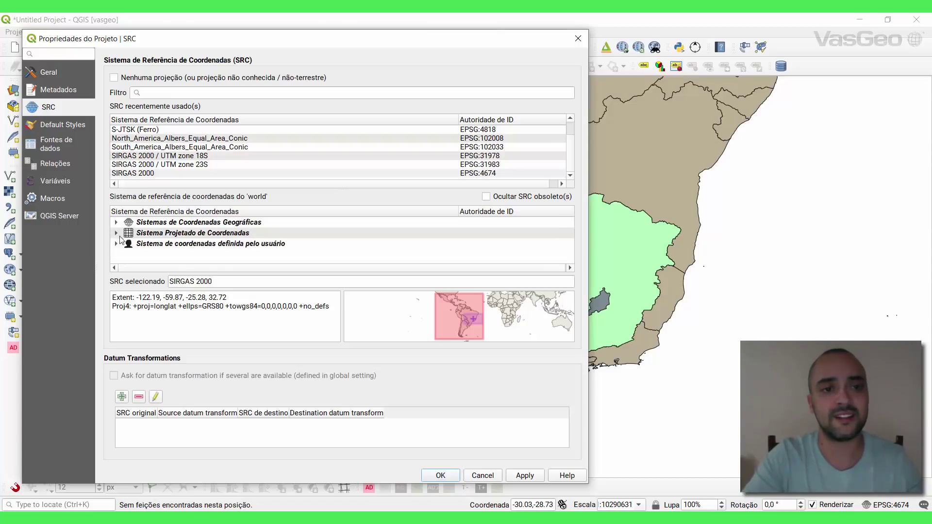
click(440, 475)
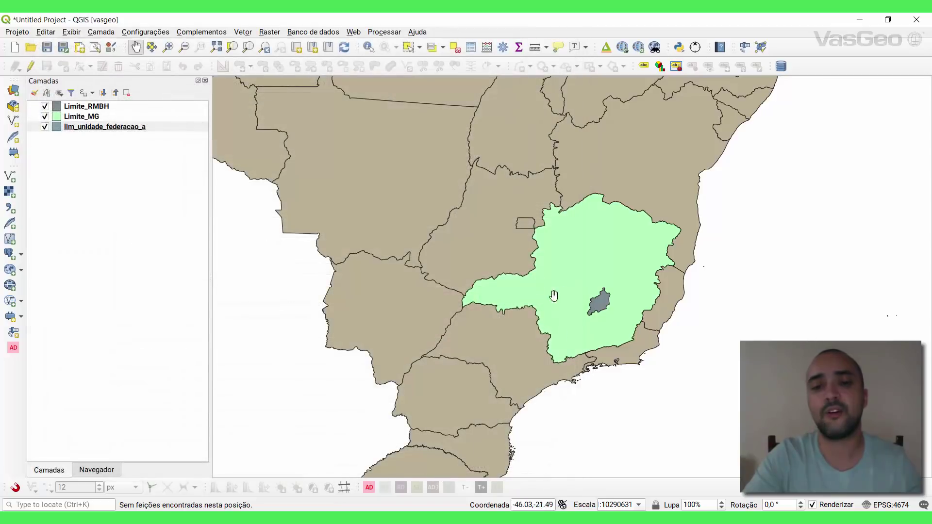